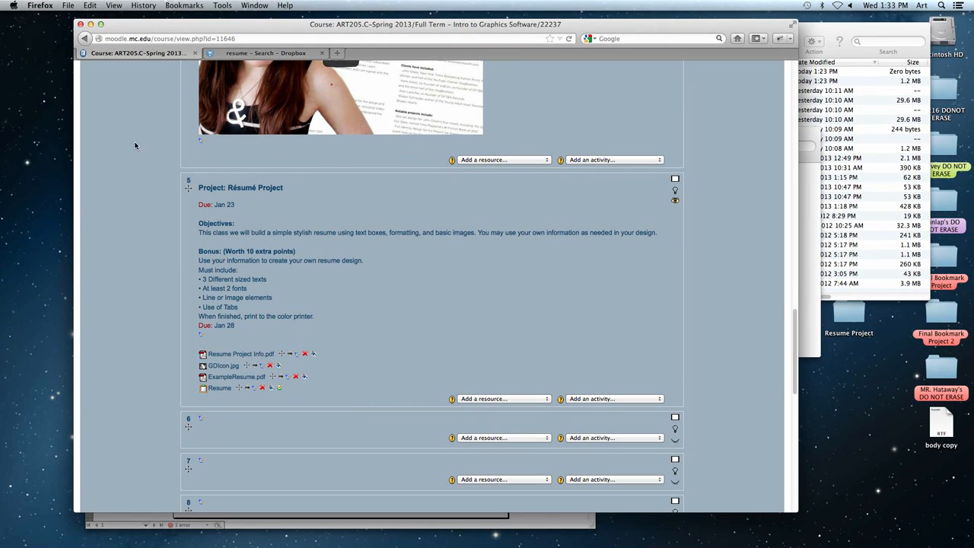
# - Review the Résumé Project section of the course page, including its objectives, bonus requirements and attached files
pyautogui.scroll(-1, 162, 231)
pyautogui.scroll(-2, 156, 239)
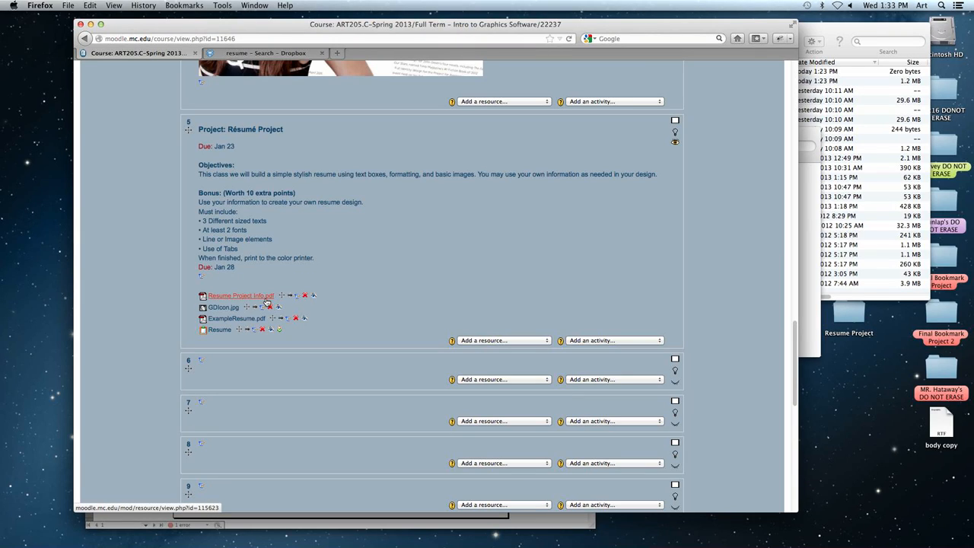
pyautogui.scroll(-1, 181, 305)
pyautogui.scroll(-1, 179, 305)
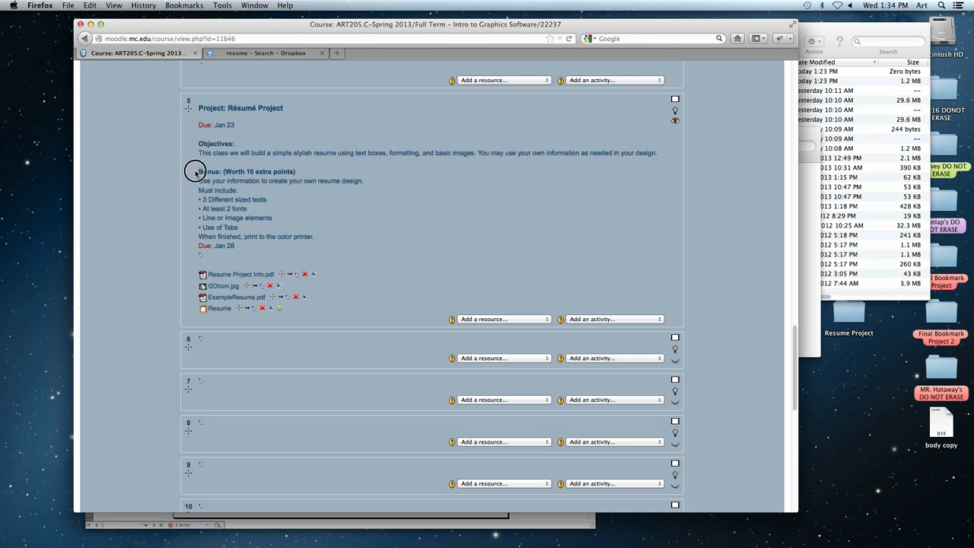
pyautogui.moveTo(197, 107); pyautogui.dragTo(252, 200)
pyautogui.click(242, 217)
pyautogui.click(268, 202)
pyautogui.moveTo(201, 218); pyautogui.dragTo(226, 220)
pyautogui.click(258, 220)
pyautogui.moveTo(208, 229); pyautogui.dragTo(246, 230)
pyautogui.click(252, 231)
# - Minimize the browser, switch to InDesign, and widen and reposition the Resume.indd window to view the example résumé
pyautogui.click(90, 23)
pyautogui.click(500, 311)
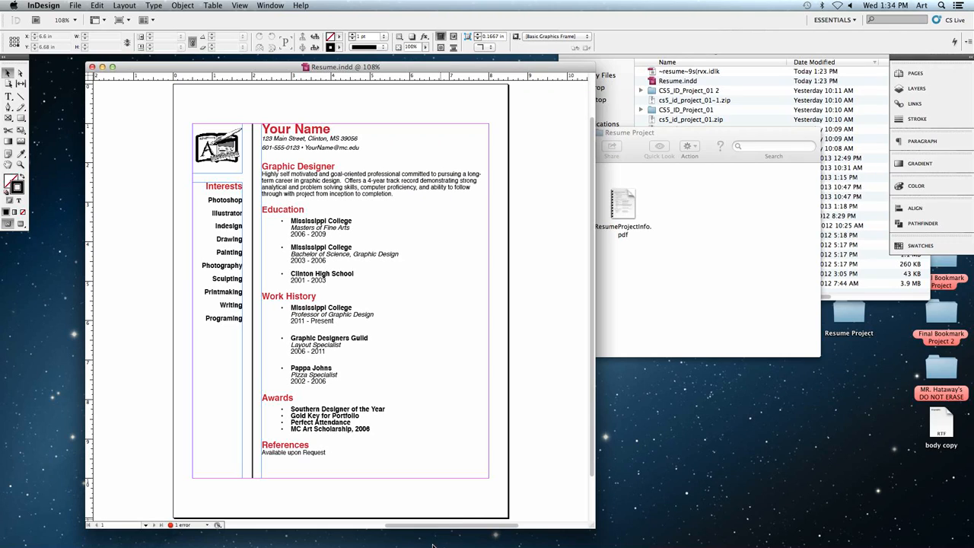
pyautogui.moveTo(432, 544)
pyautogui.moveTo(595, 525); pyautogui.dragTo(786, 531)
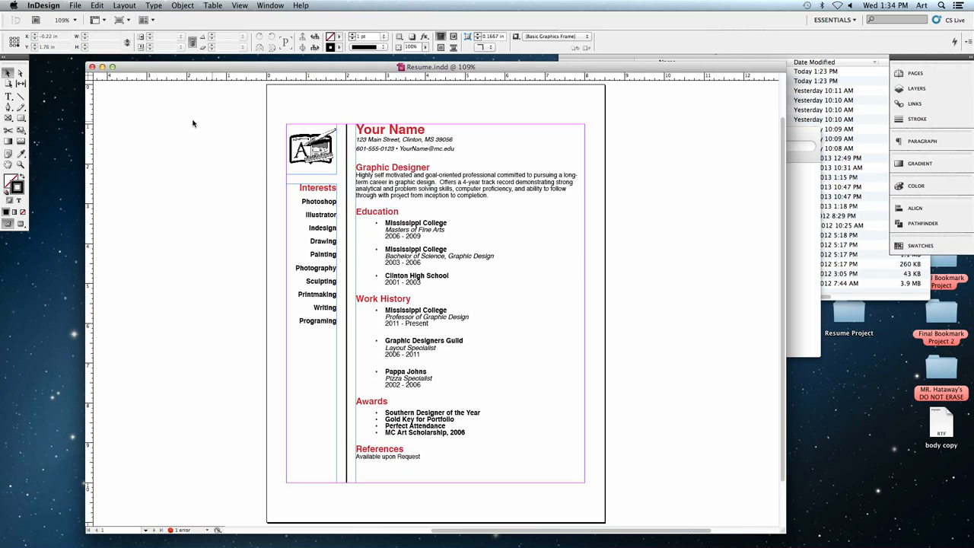
pyautogui.moveTo(134, 68); pyautogui.dragTo(157, 69)
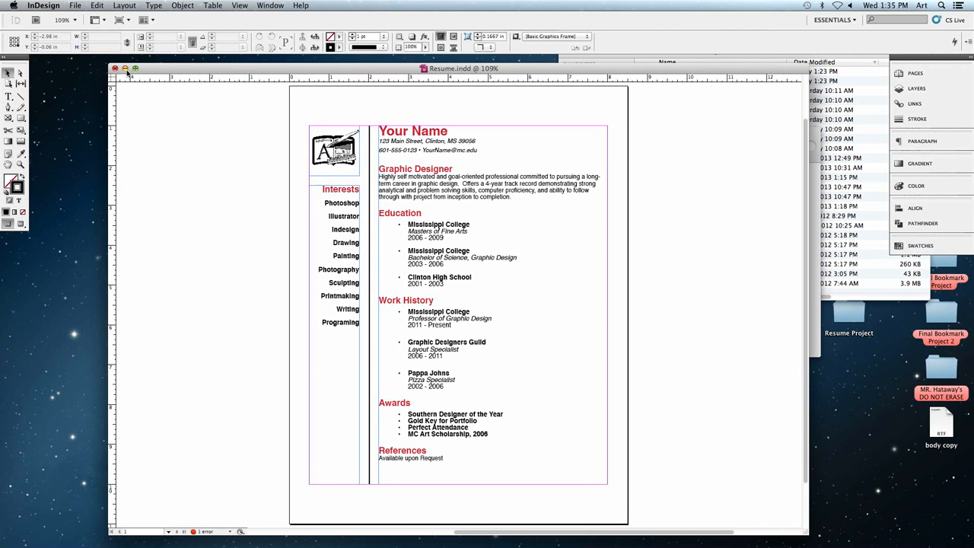
# - Minimize Resume.indd and open ResumeProjectInfo.pdf from the Resume Project folder, placing its window at the screen's edge
pyautogui.click(125, 67)
pyautogui.click(681, 328)
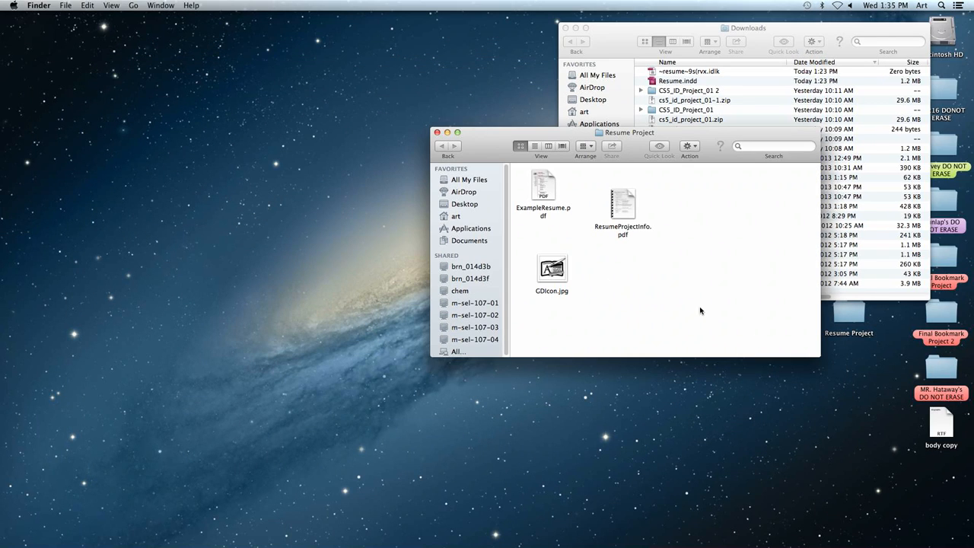
pyautogui.doubleClick(632, 219)
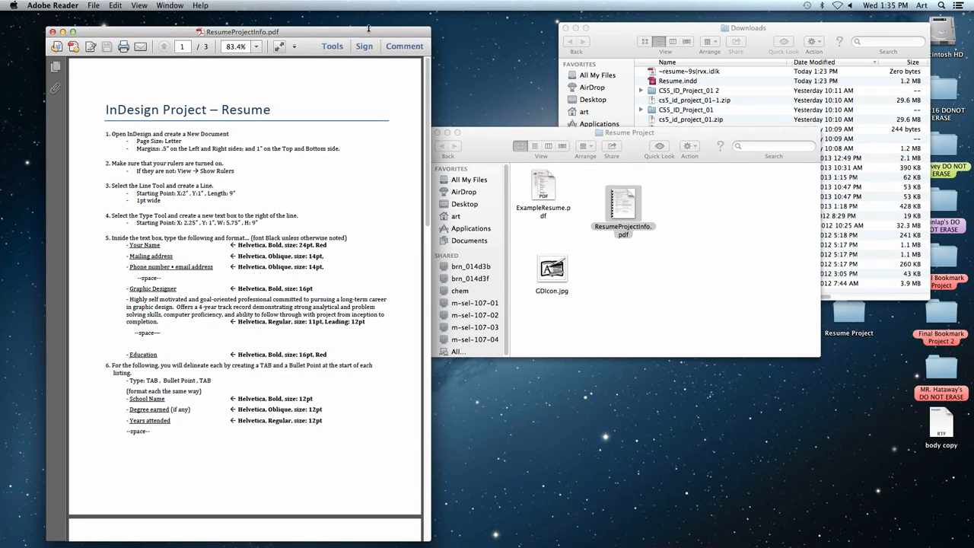
pyautogui.moveTo(371, 32); pyautogui.dragTo(321, 32)
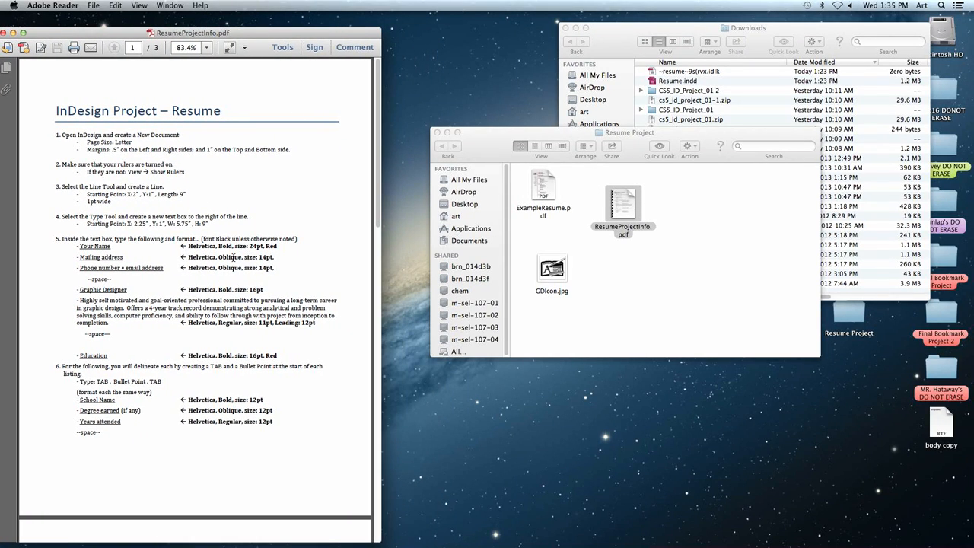
pyautogui.press('super+shift+equal')
pyautogui.press('super+shift+equal')
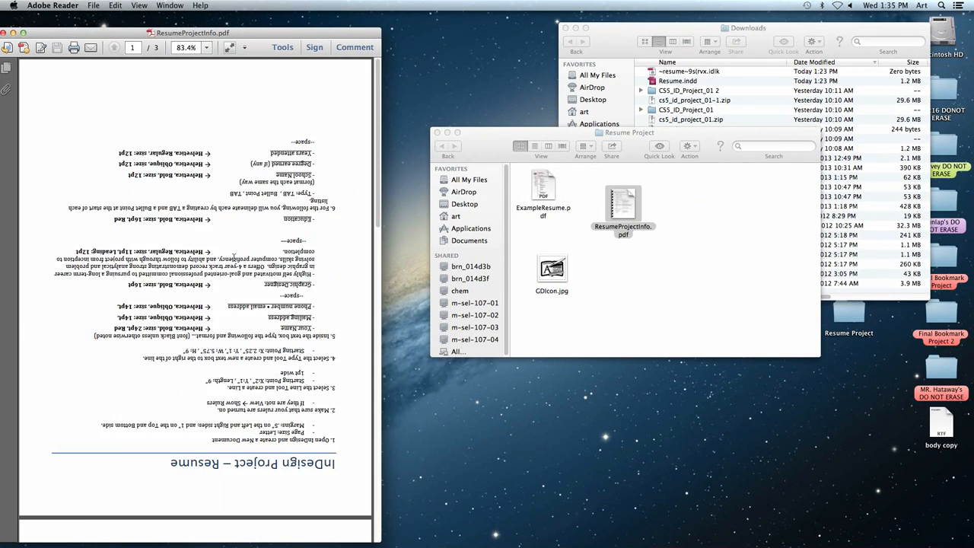
pyautogui.press('super+shift+equal')
pyautogui.press('super+shift+equal')
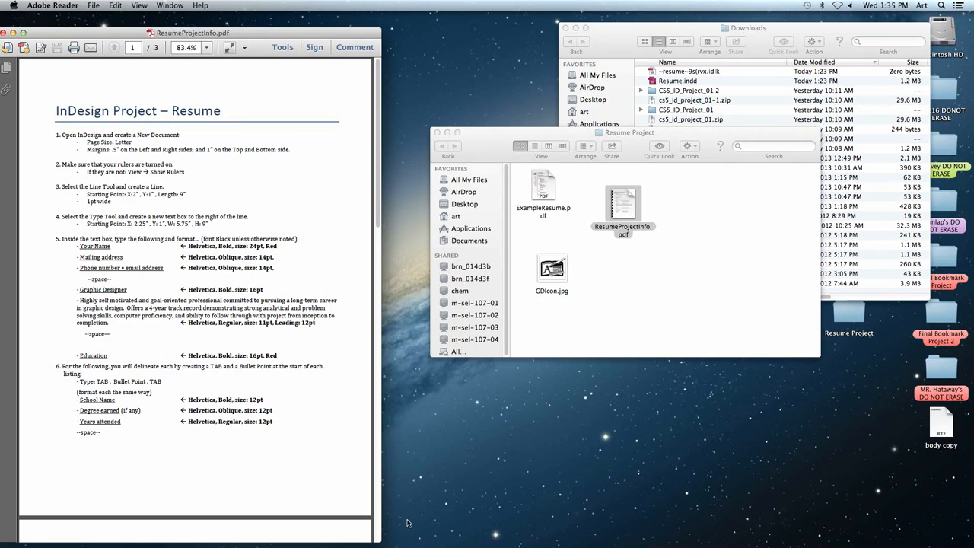
# - Enlarge the instructions PDF window and read the document setup, text formatting, tabs and Interests steps through page 2
pyautogui.moveTo(379, 540); pyautogui.dragTo(457, 542)
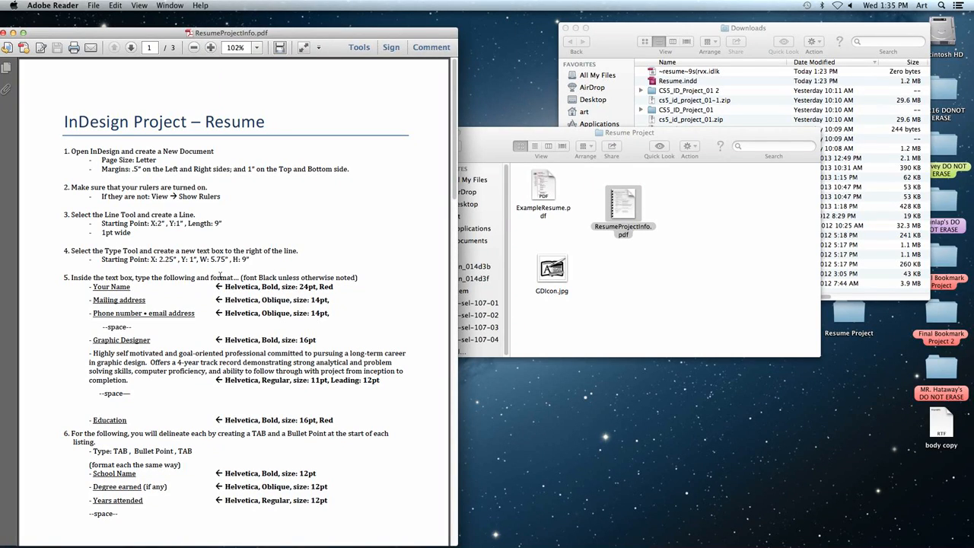
pyautogui.click(65, 151)
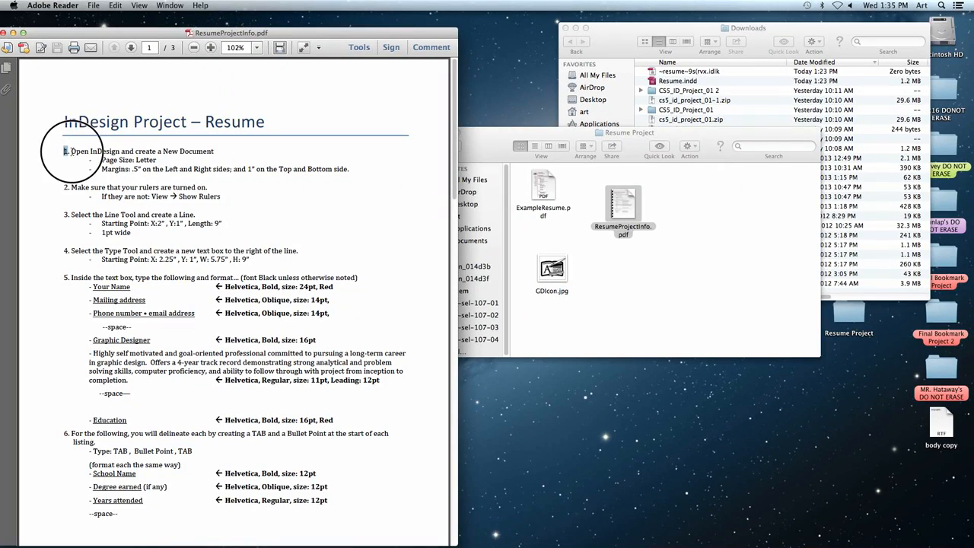
pyautogui.moveTo(72, 152); pyautogui.dragTo(133, 162)
pyautogui.click(99, 185)
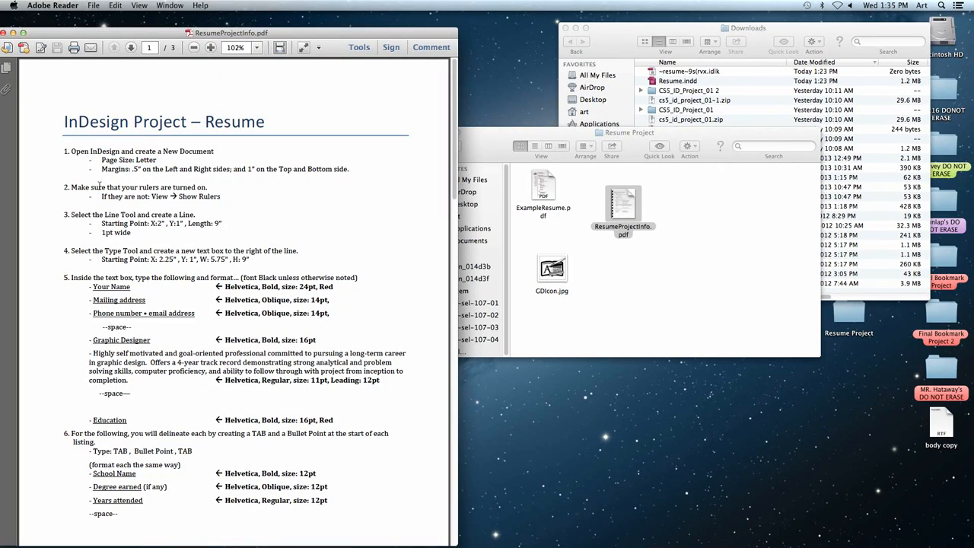
pyautogui.moveTo(71, 187); pyautogui.dragTo(144, 198)
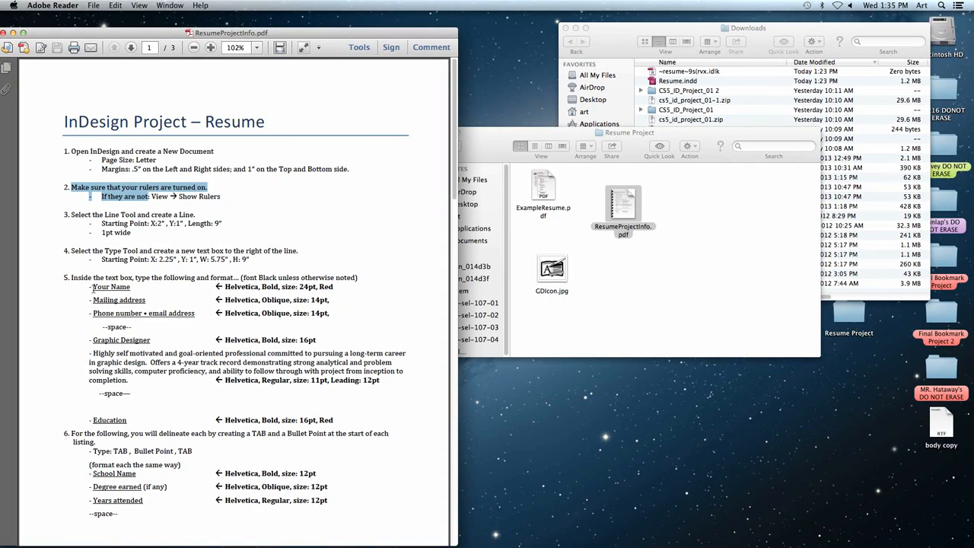
pyautogui.moveTo(93, 289); pyautogui.dragTo(132, 290)
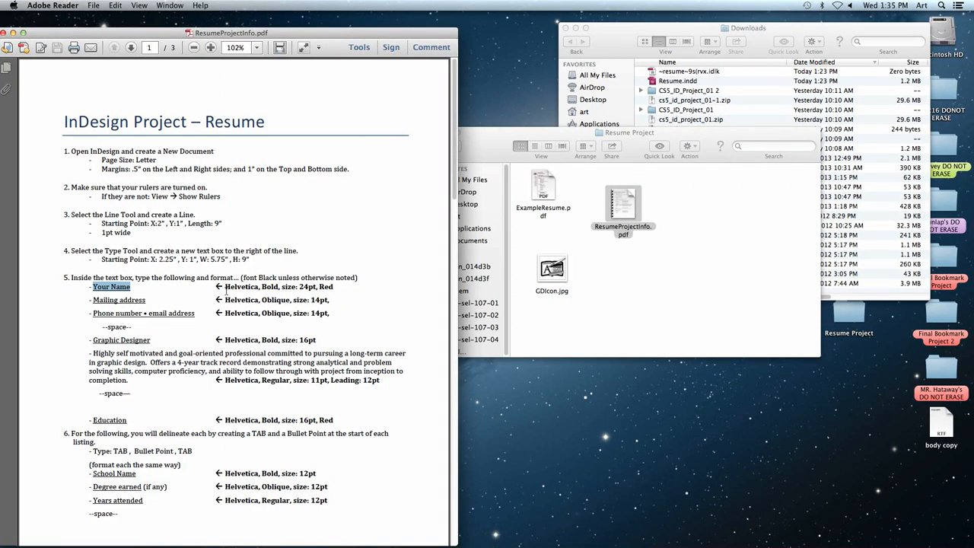
pyautogui.moveTo(226, 289); pyautogui.dragTo(334, 290)
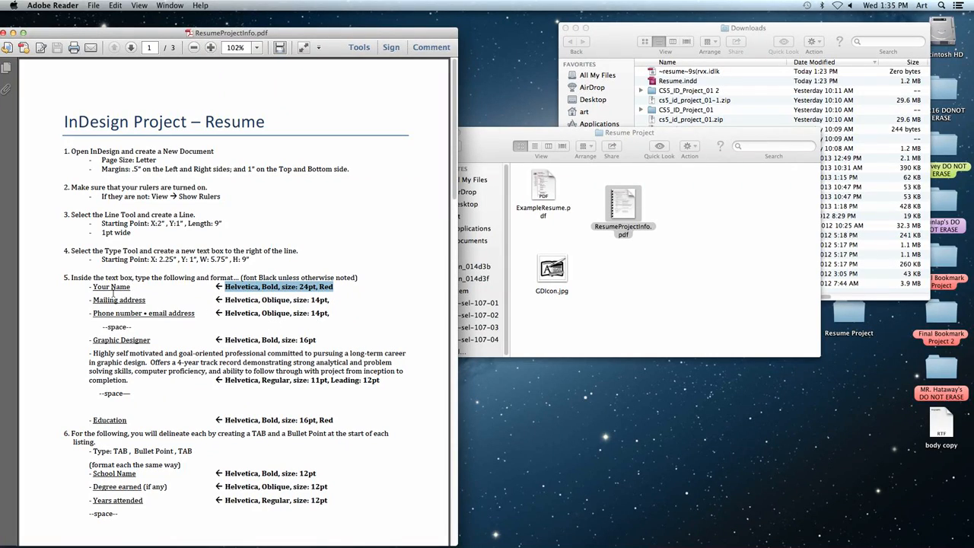
pyautogui.moveTo(93, 286); pyautogui.dragTo(138, 295)
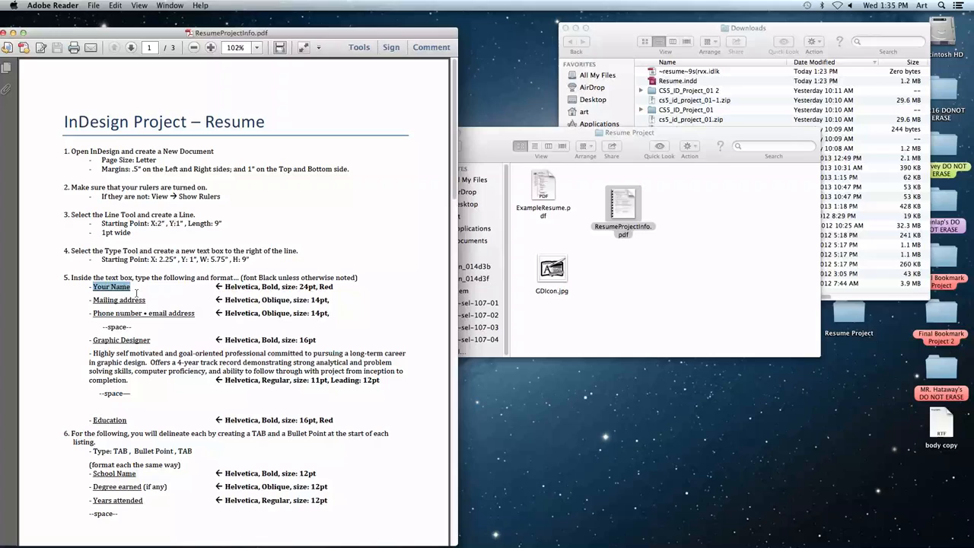
pyautogui.moveTo(225, 286); pyautogui.dragTo(332, 288)
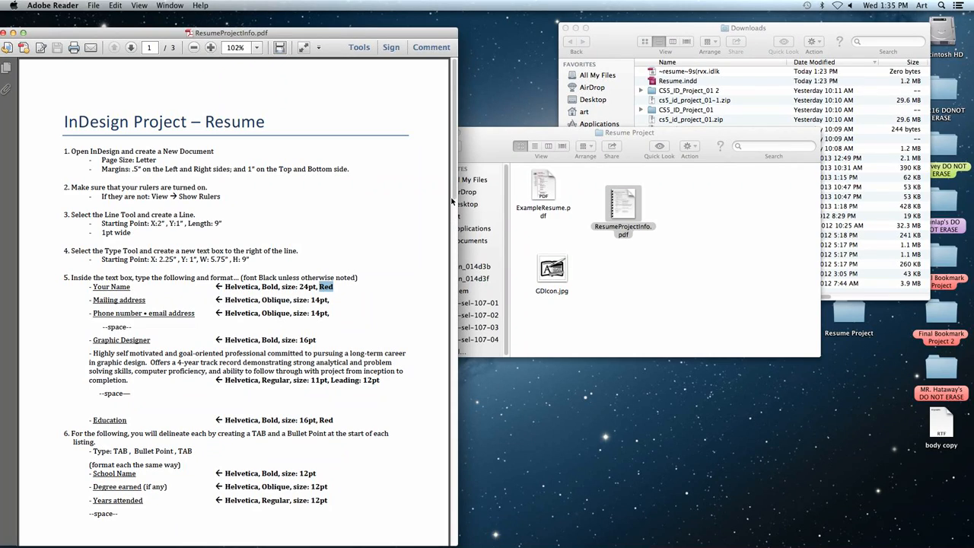
pyautogui.moveTo(455, 194); pyautogui.dragTo(441, 384)
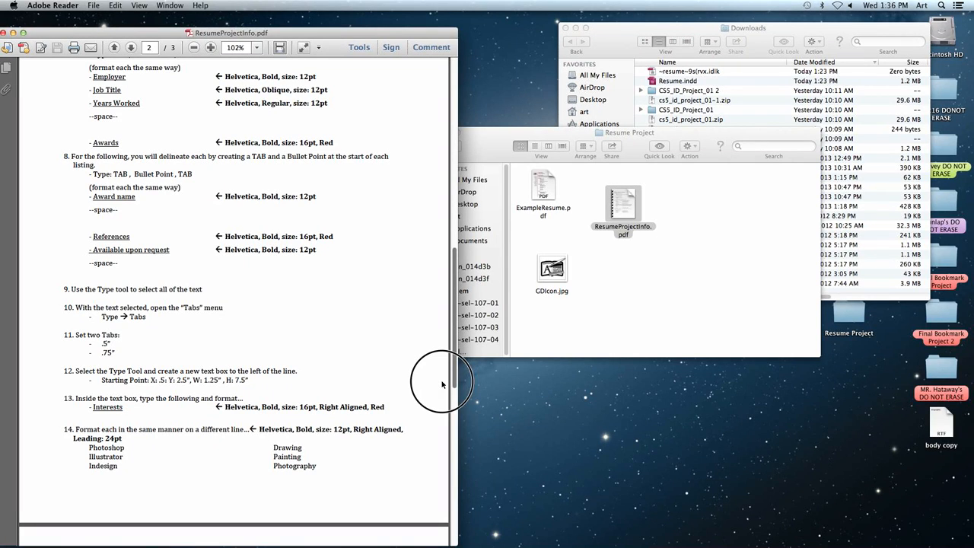
pyautogui.moveTo(441, 384); pyautogui.dragTo(441, 384)
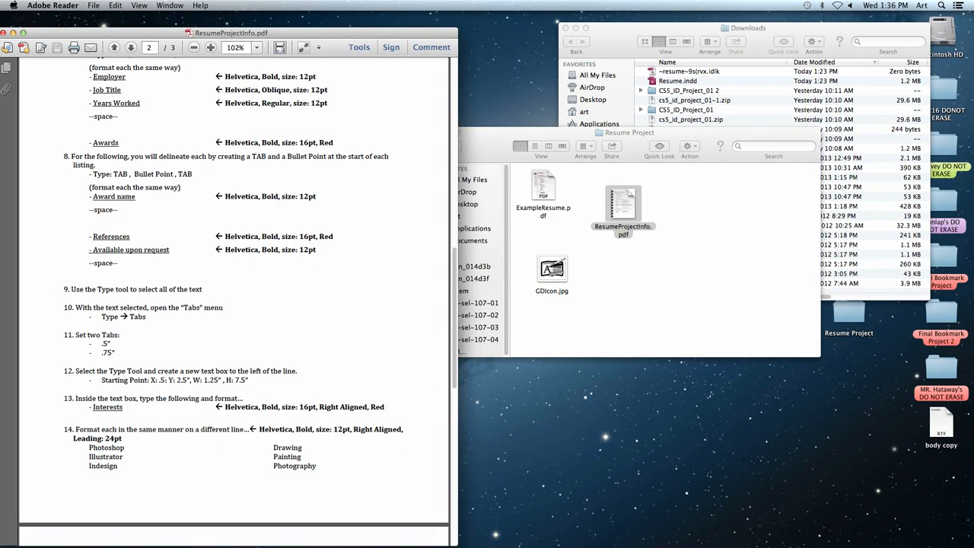
# - Bring the finished Resume.indd back up in InDesign for reference and minimize it again
pyautogui.moveTo(418, 543)
pyautogui.click(850, 531)
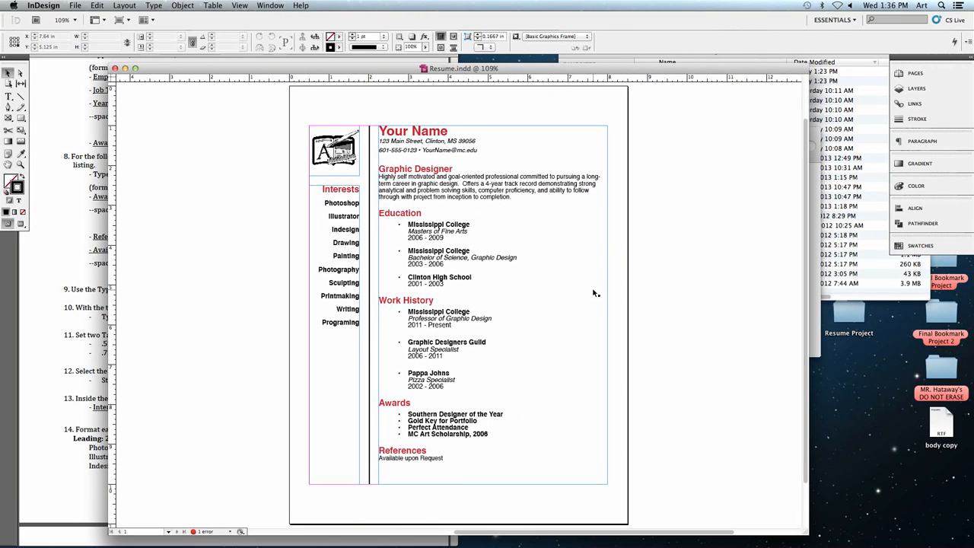
pyautogui.click(125, 69)
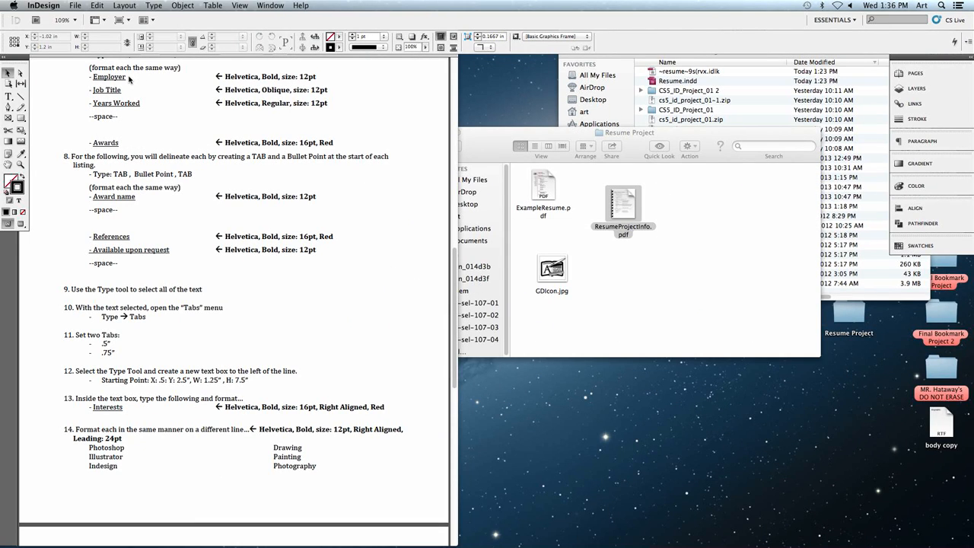
# - Start a new document with the margin values unlinked and Facing Pages turned off
pyautogui.click(74, 6)
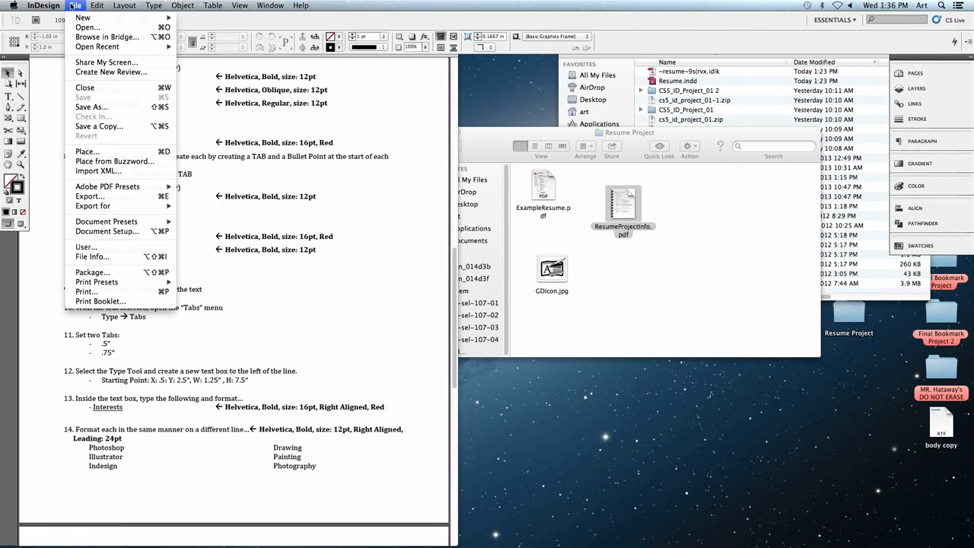
pyautogui.moveTo(78, 19)
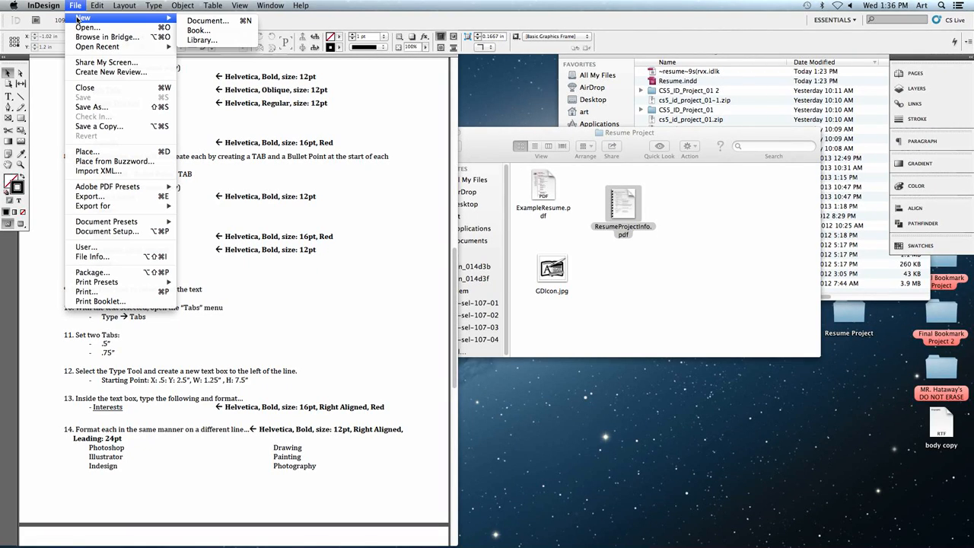
pyautogui.click(205, 23)
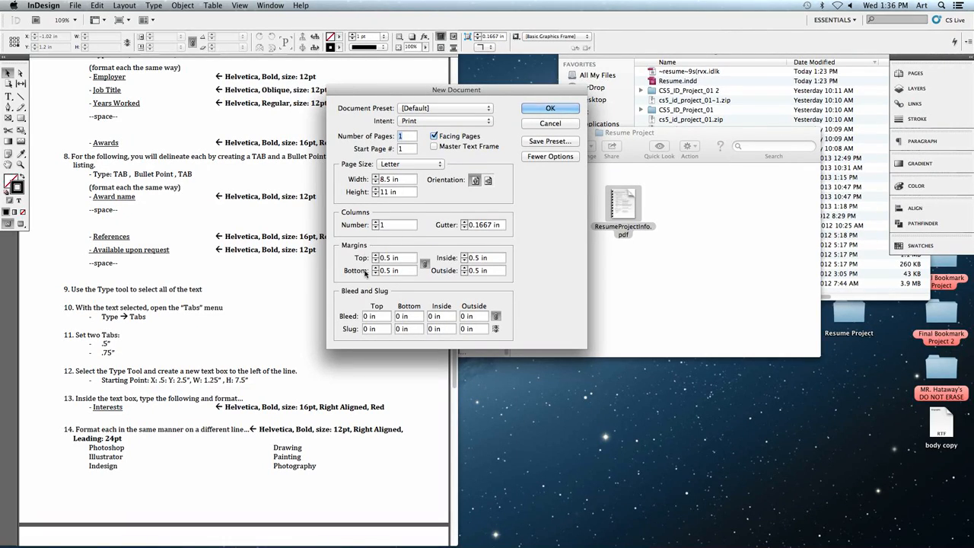
pyautogui.click(425, 264)
pyautogui.doubleClick(401, 259)
pyautogui.click(434, 136)
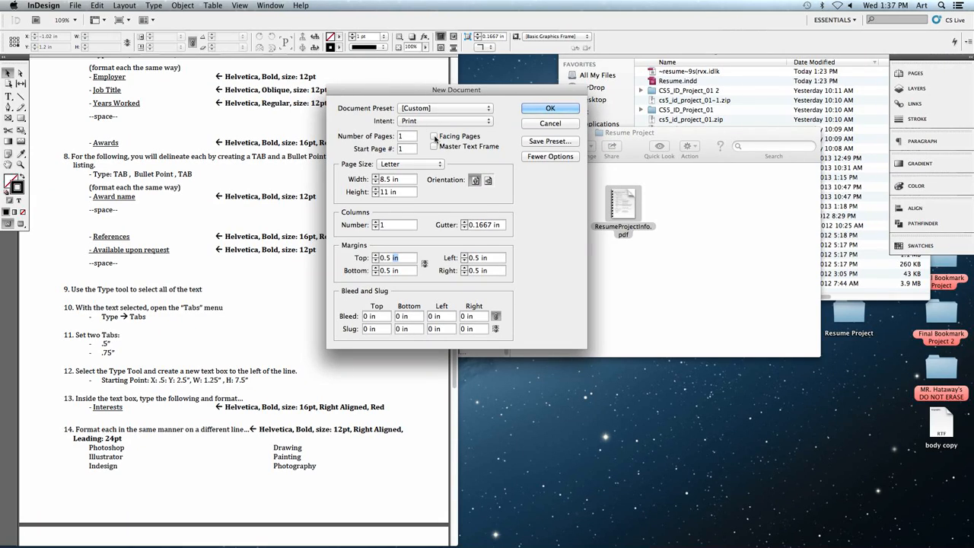
pyautogui.click(433, 136)
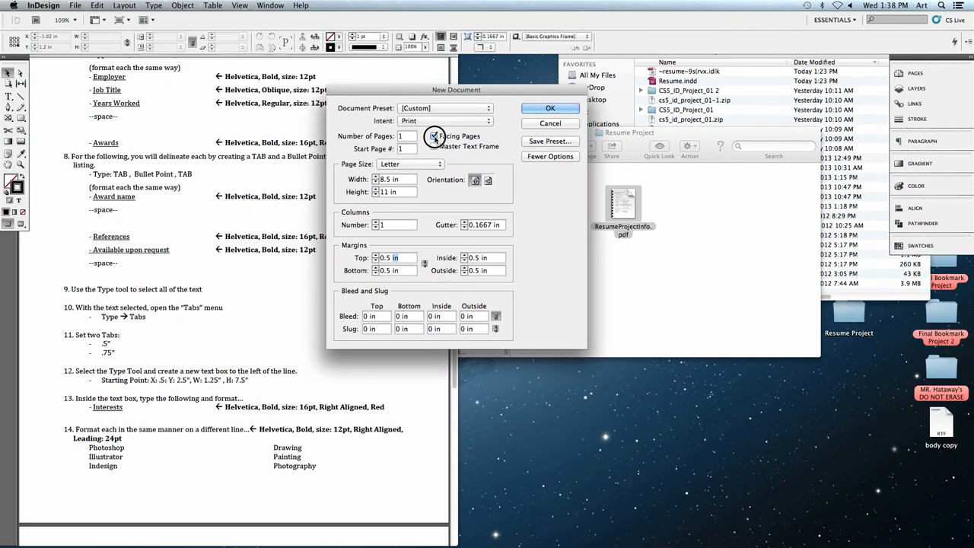
pyautogui.click(433, 135)
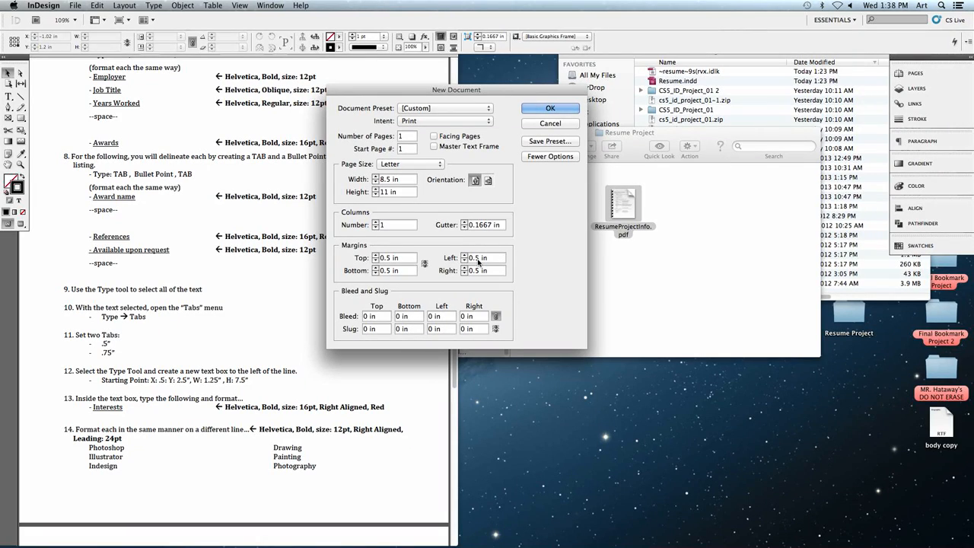
# - Set the top and bottom margins to 1 in and create the document
pyautogui.doubleClick(387, 258)
pyautogui.write('1')
pyautogui.moveTo(391, 271); pyautogui.dragTo(376, 271)
pyautogui.write('1')
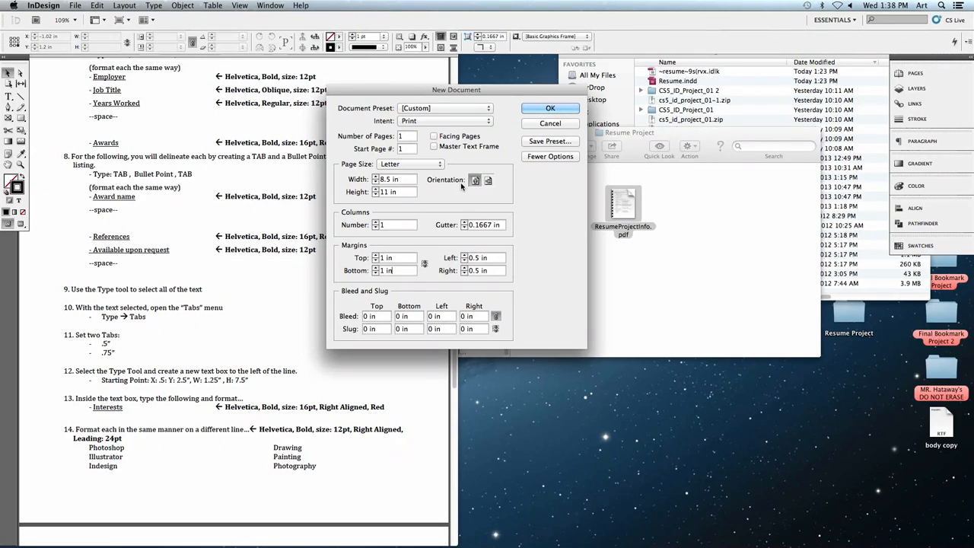
pyautogui.press('Return')
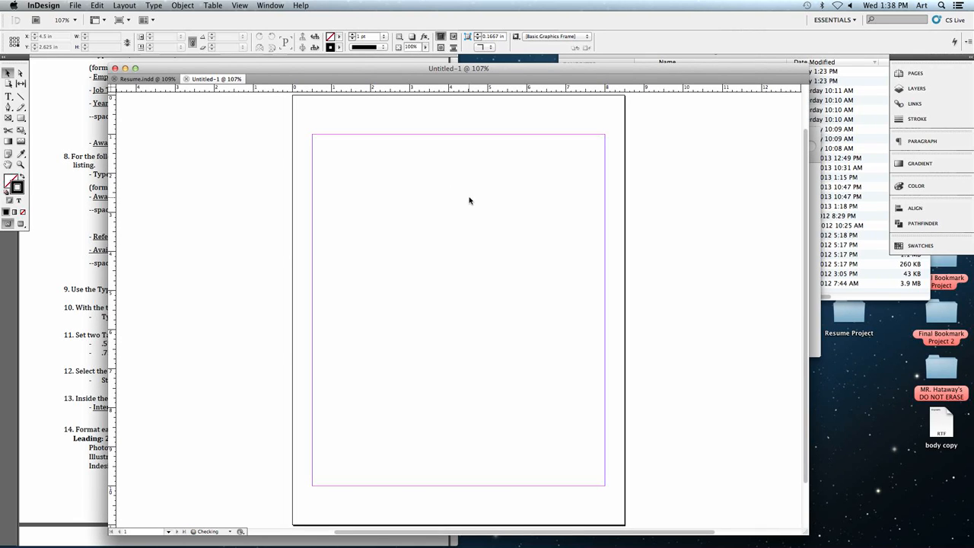
# - Compare the blank document with Resume.indd and separate Untitled-1 into its own floating window
pyautogui.moveTo(359, 69); pyautogui.dragTo(272, 63)
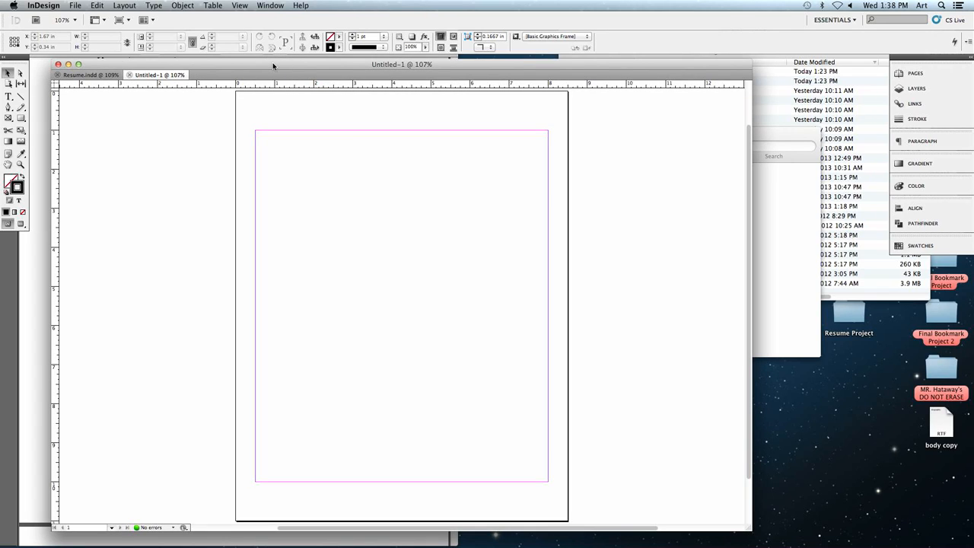
pyautogui.click(80, 76)
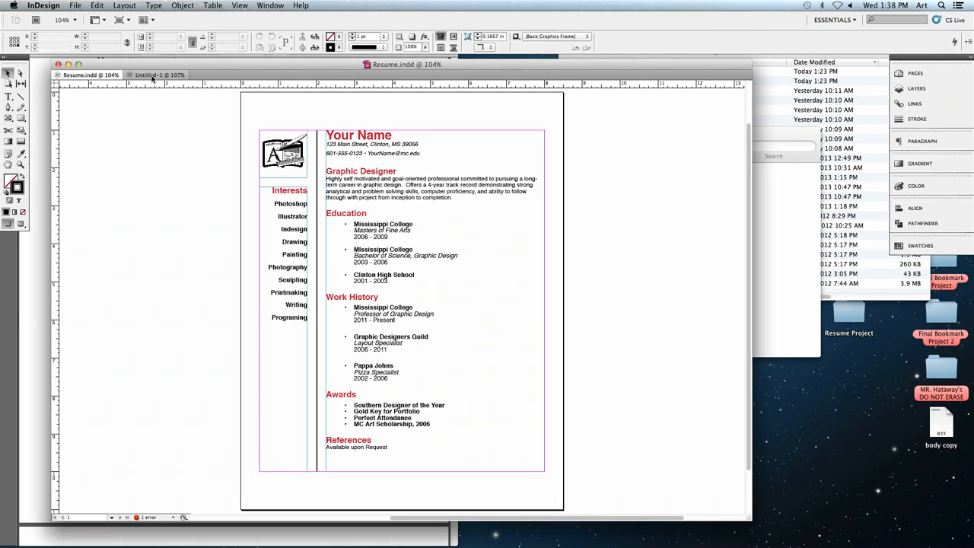
pyautogui.click(155, 76)
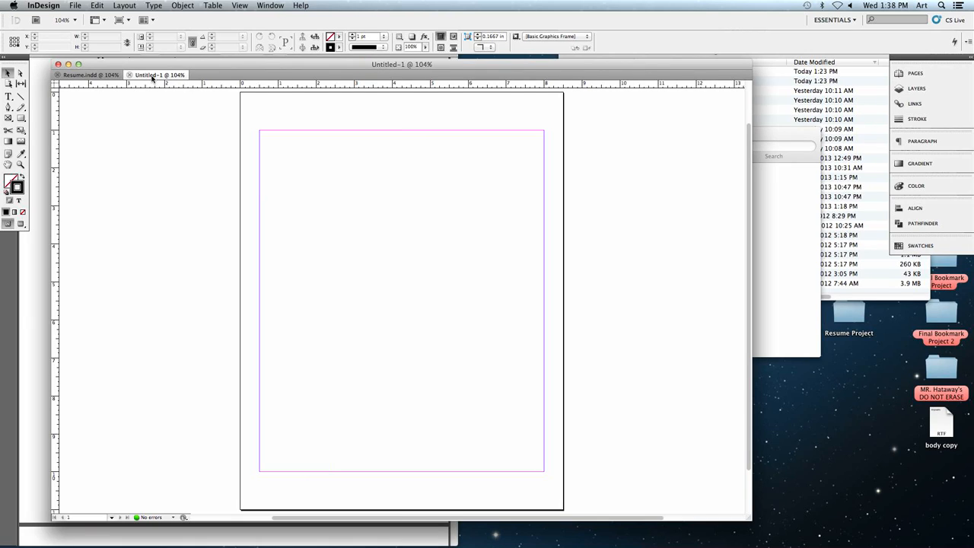
pyautogui.click(109, 76)
pyautogui.click(149, 76)
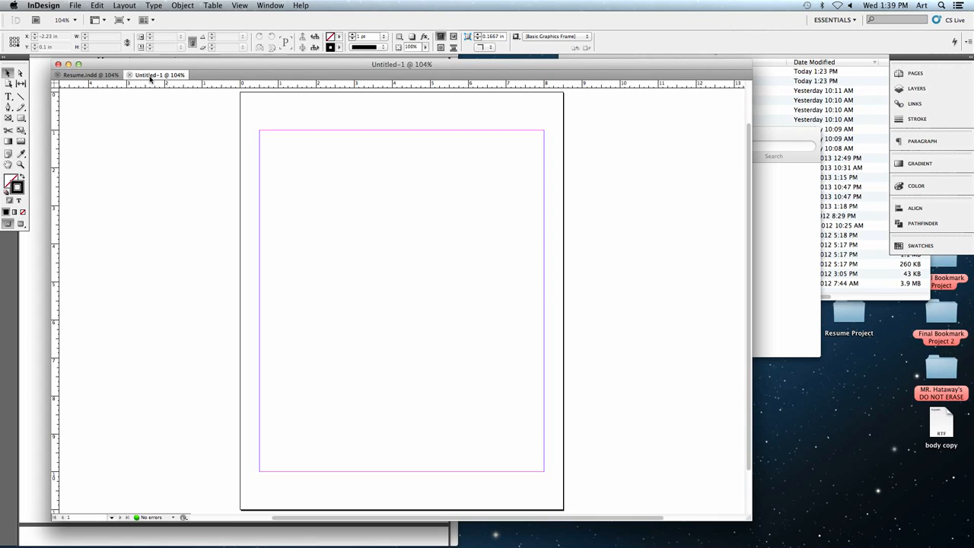
pyautogui.moveTo(146, 77); pyautogui.dragTo(183, 143)
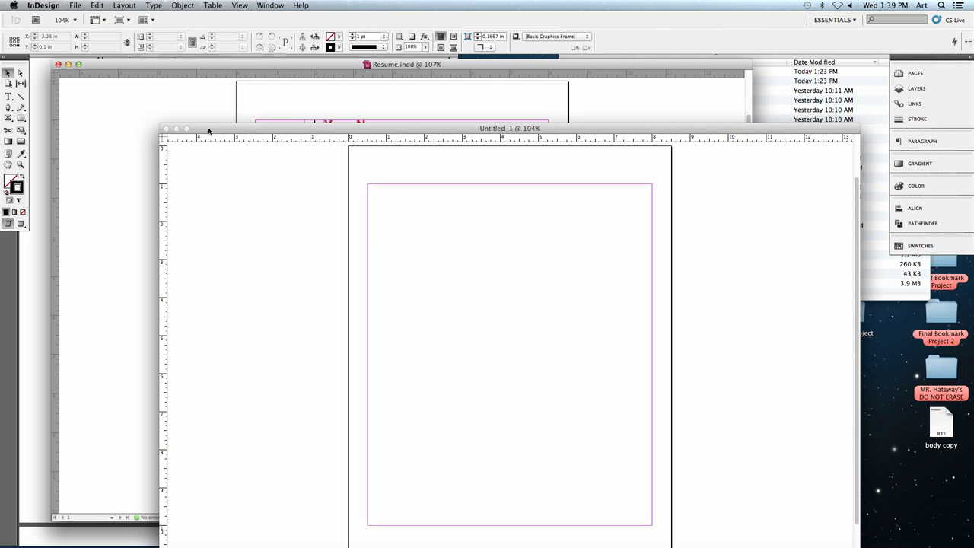
# - With Resume.indd minimized and Untitled-1 moved into its place, draw a vertical line about 7.17 in long just inside the page's left margin
pyautogui.click(68, 65)
pyautogui.moveTo(237, 127); pyautogui.dragTo(127, 66)
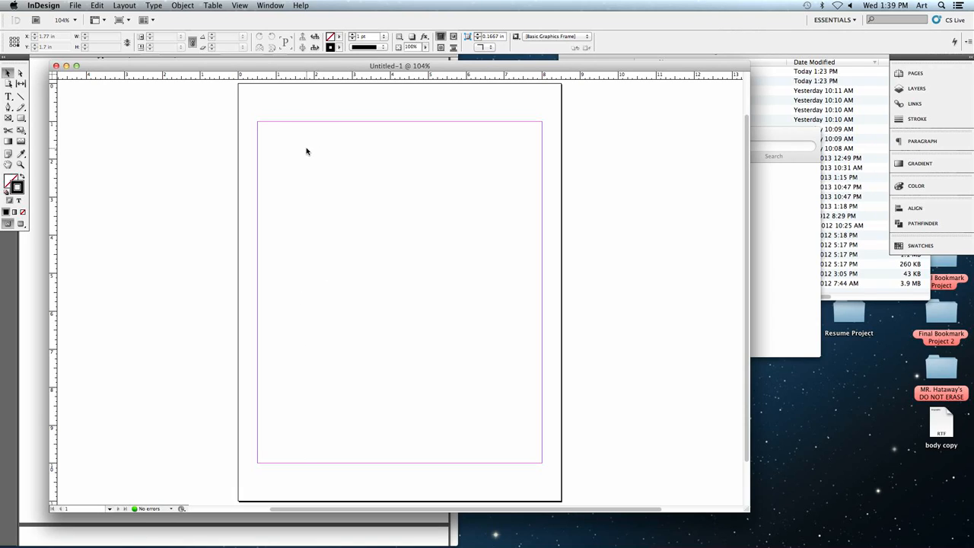
pyautogui.click(19, 97)
pyautogui.moveTo(286, 139); pyautogui.dragTo(297, 411)
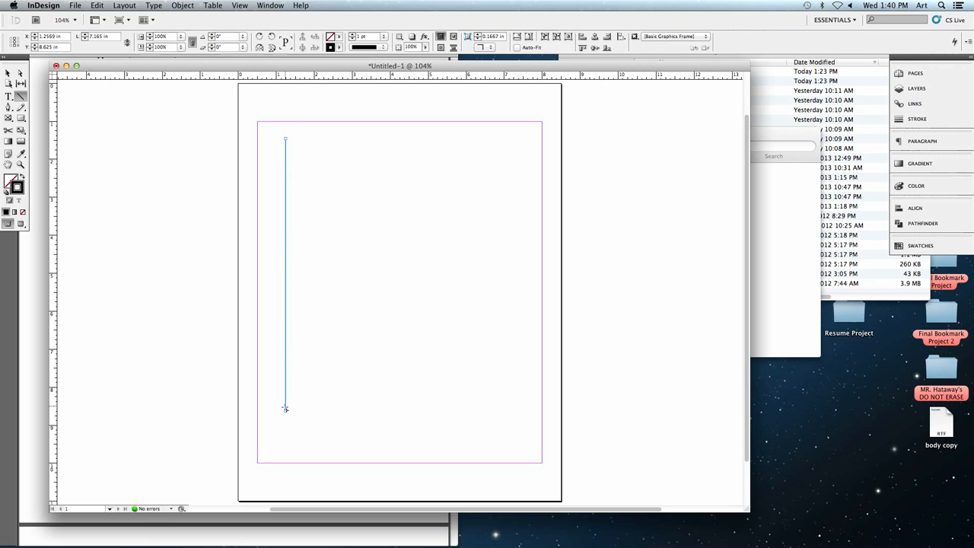
# - Set the vertical line's stroke color to the red swatch C=15 M=100 Y=100 K=0
pyautogui.click(20, 164)
pyautogui.click(288, 187)
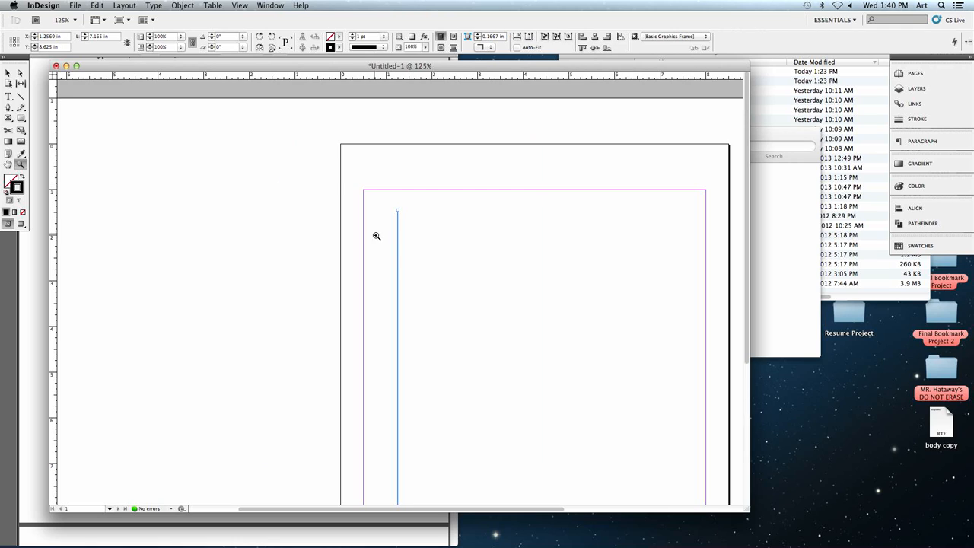
pyautogui.click(408, 245)
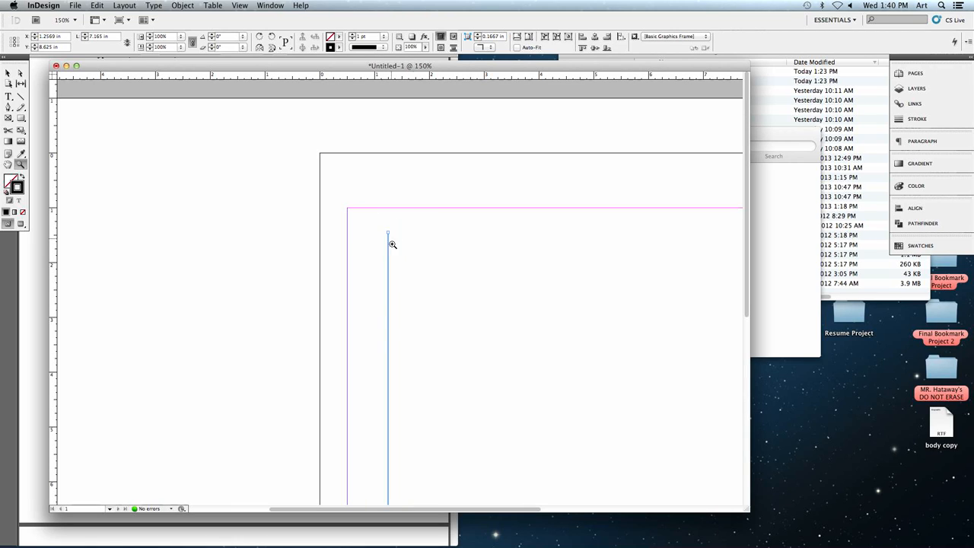
pyautogui.scroll(-5, 413, 317)
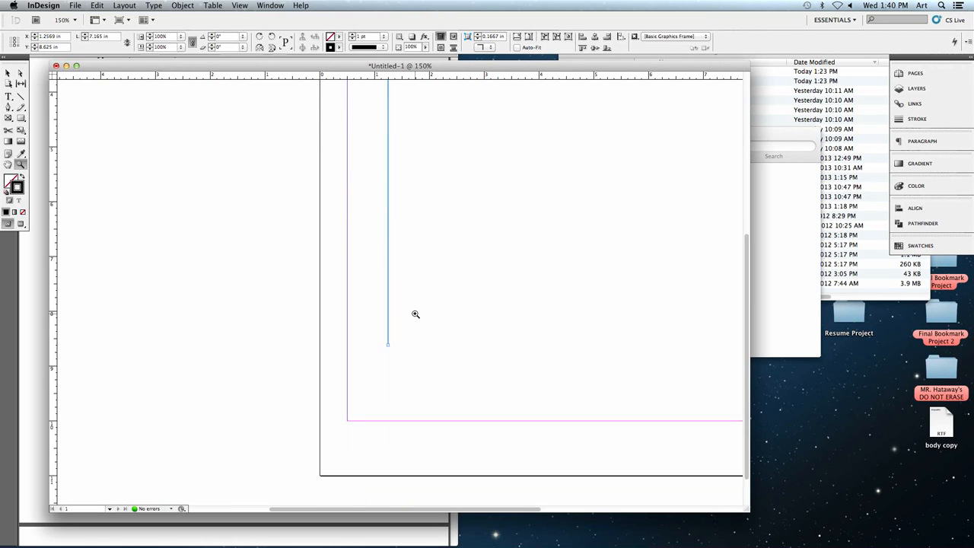
pyautogui.scroll(3, 404, 324)
pyautogui.scroll(2, 404, 320)
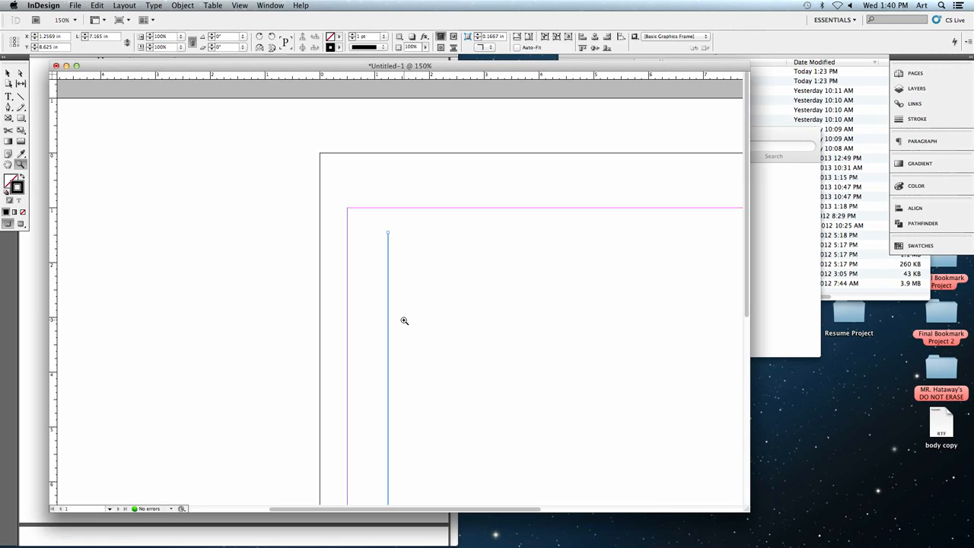
pyautogui.click(340, 49)
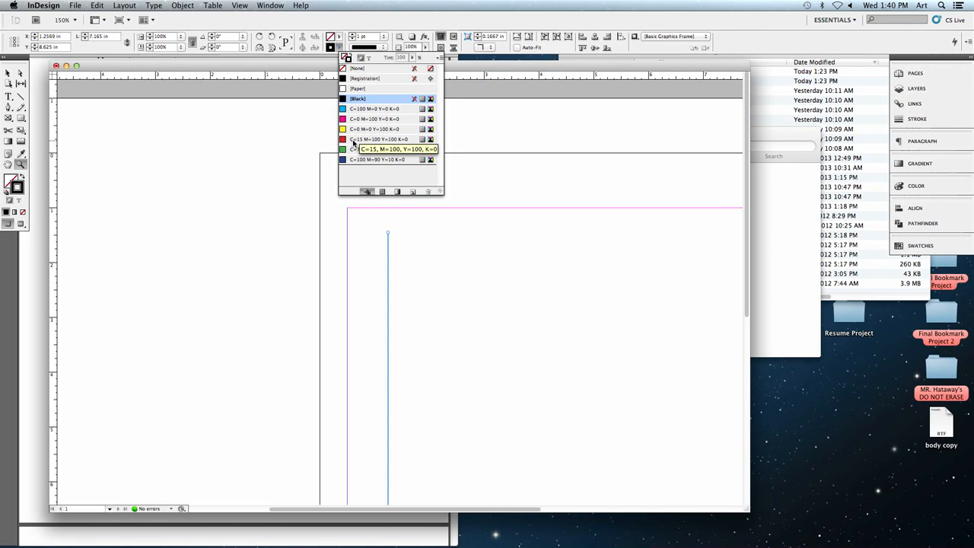
pyautogui.click(354, 143)
pyautogui.click(338, 50)
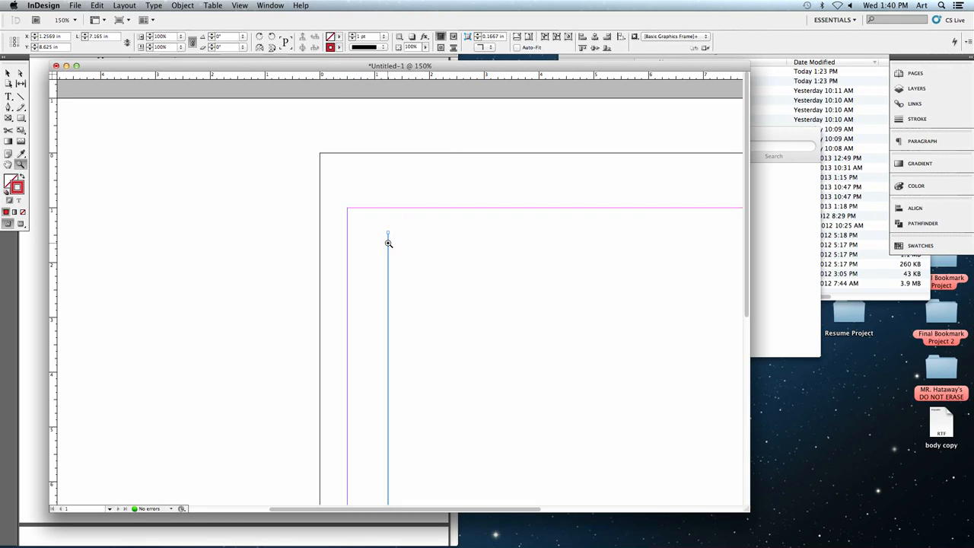
# - Increase the red line's stroke weight to 12 pt
pyautogui.click(352, 36)
pyautogui.click(353, 35)
pyautogui.click(352, 36)
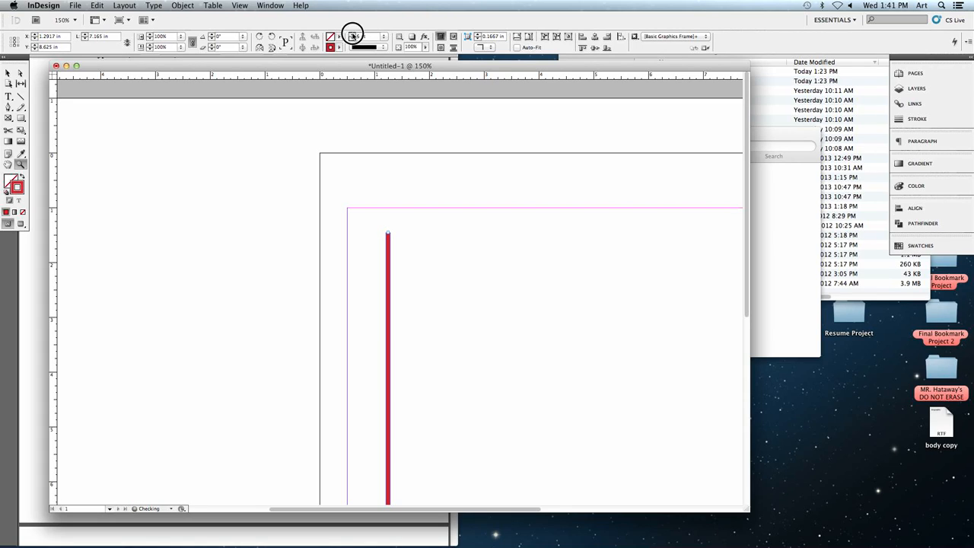
pyautogui.click(352, 36)
pyautogui.click(352, 35)
pyautogui.click(352, 35)
pyautogui.click(352, 36)
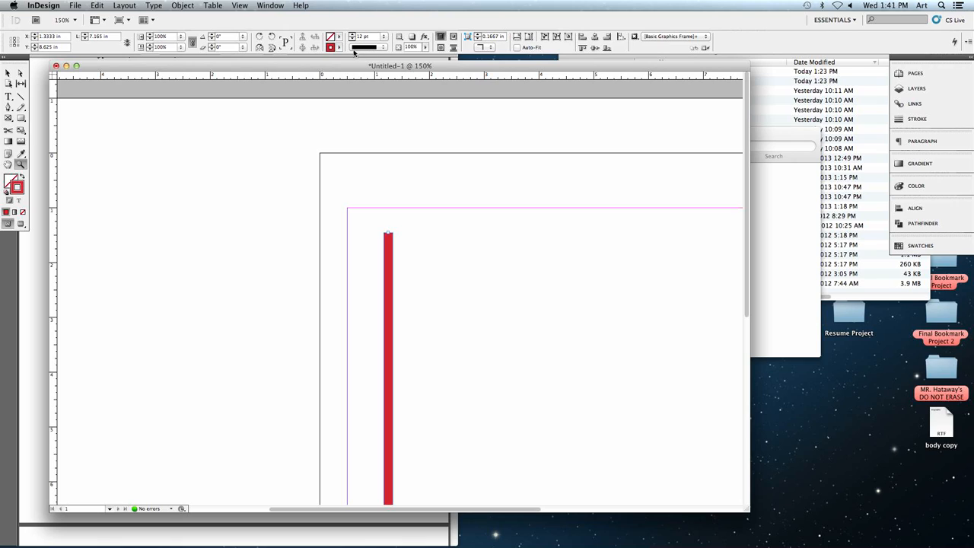
# - Try the Left Slant Hash and Thick - Thin stroke styles on the red line
pyautogui.click(384, 48)
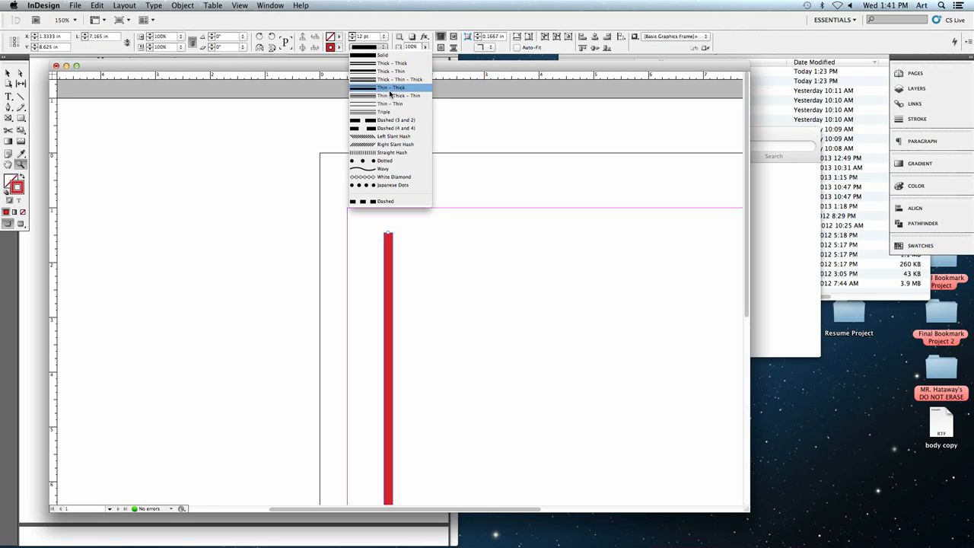
pyautogui.click(402, 137)
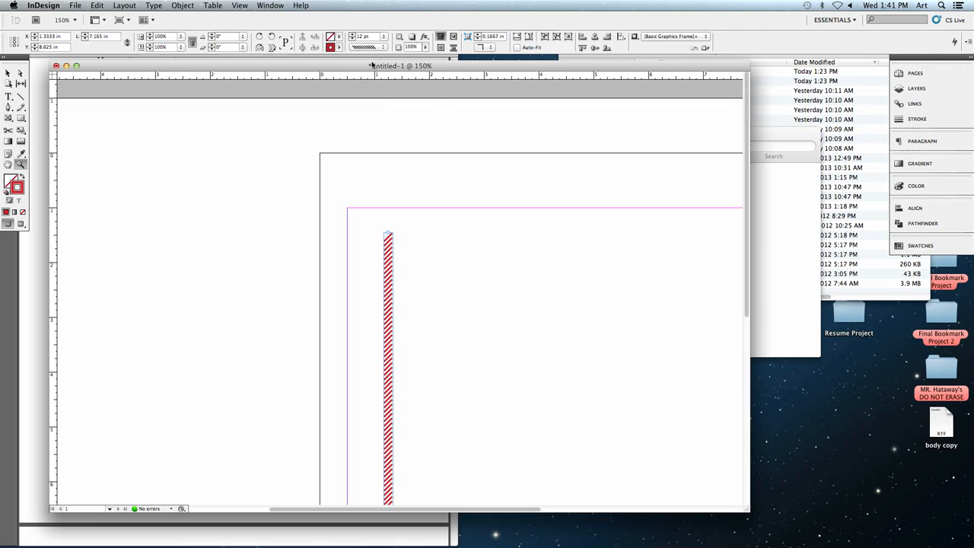
pyautogui.click(371, 48)
pyautogui.click(377, 72)
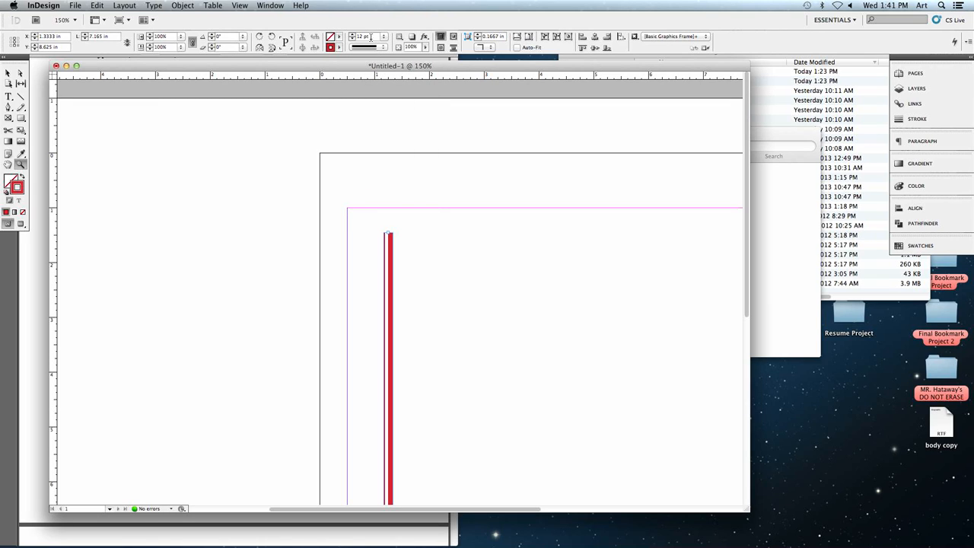
# - Reduce the line's stroke weight to 9 pt and set its stroke style back to Solid
pyautogui.click(352, 39)
pyautogui.click(352, 39)
pyautogui.click(352, 39)
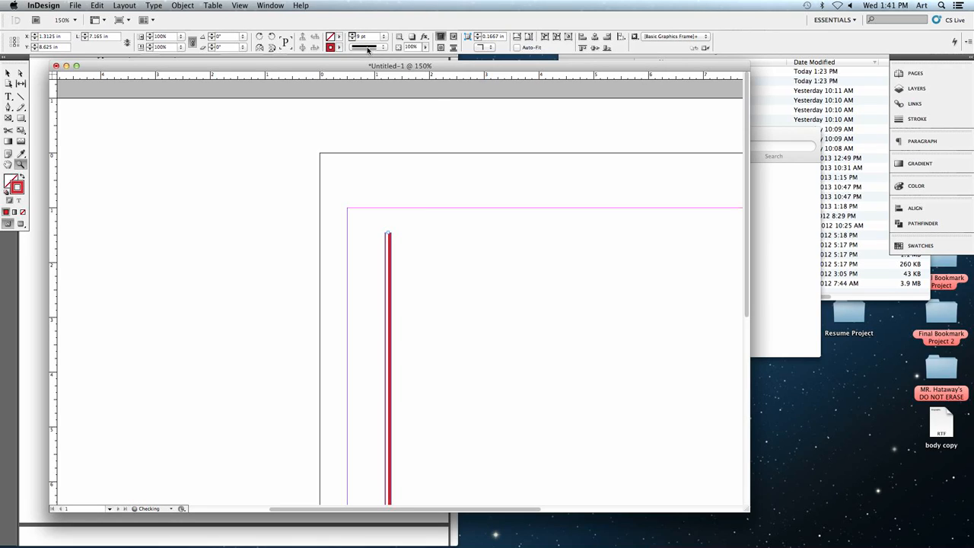
pyautogui.click(367, 47)
pyautogui.click(383, 55)
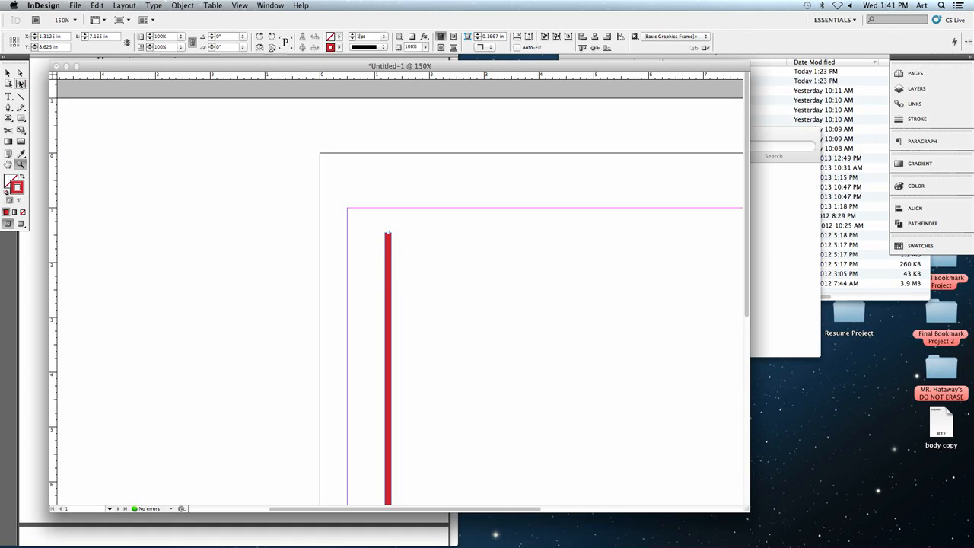
# - Undo the stroke weight and style changes back to the 1 pt red line and deselect it
pyautogui.click(9, 72)
pyautogui.press('super+z')
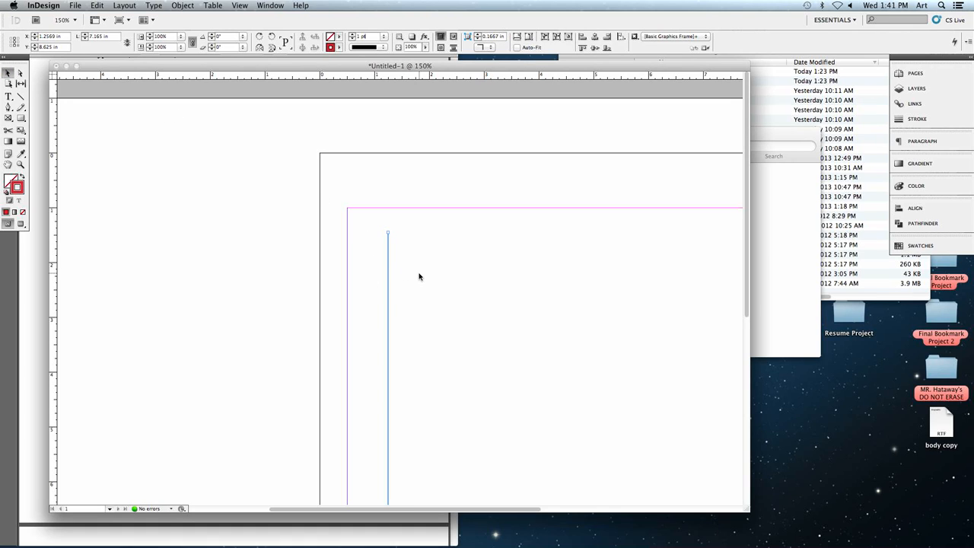
pyautogui.click(418, 277)
# - Move the red line freehand to about X 2 in, with its upper end on the top margin
pyautogui.moveTo(431, 268); pyautogui.dragTo(367, 251)
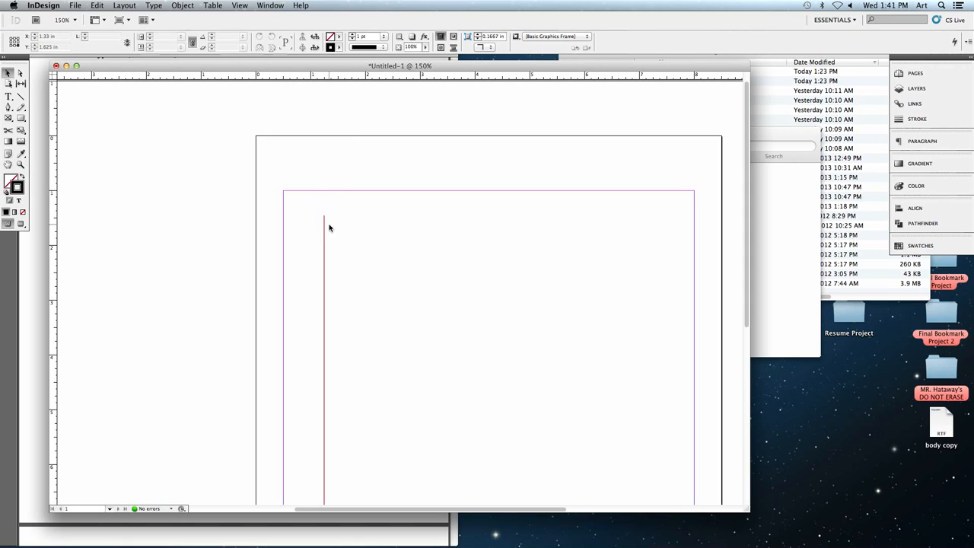
pyautogui.moveTo(324, 227)
pyautogui.mouseDown()
pyautogui.moveTo(359, 238)
pyautogui.moveTo(340, 237)
pyautogui.mouseUp()
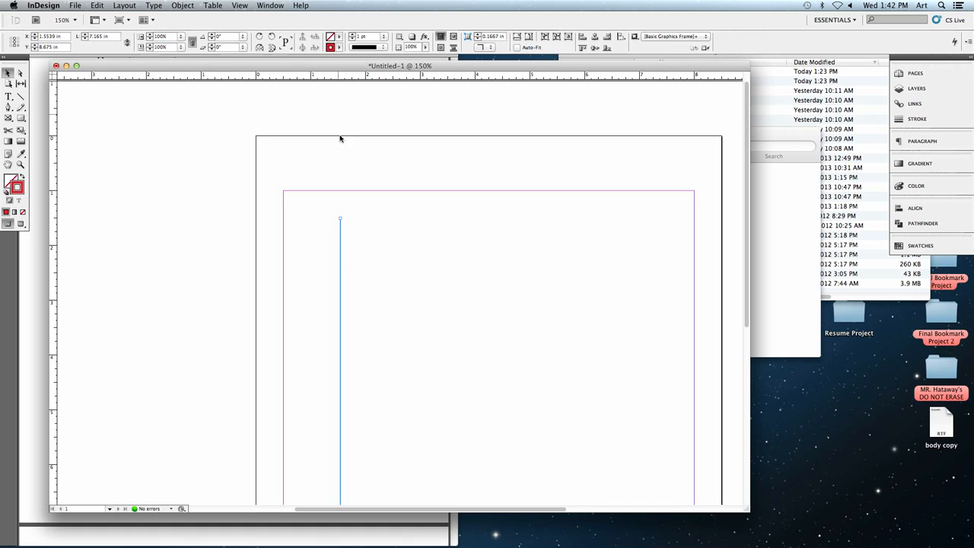
pyautogui.moveTo(341, 243); pyautogui.dragTo(365, 246)
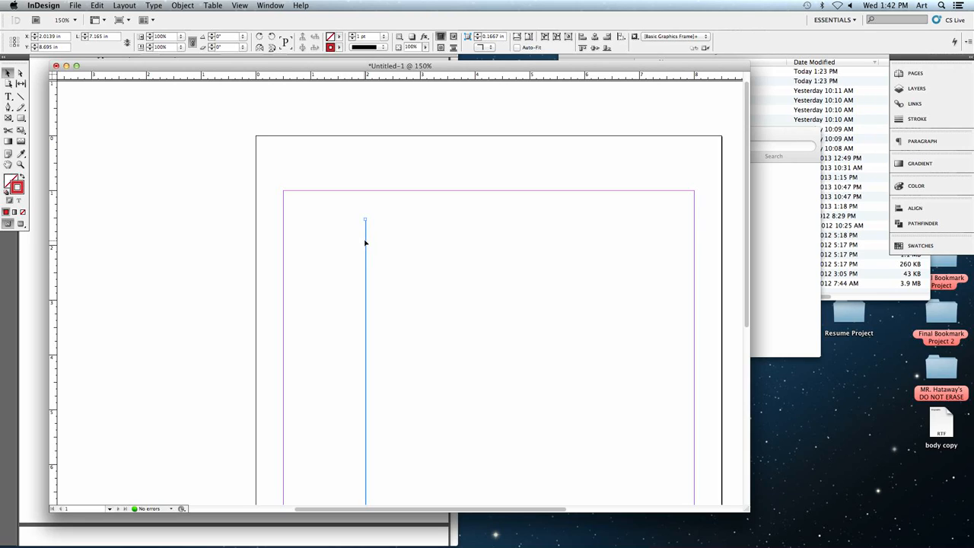
pyautogui.moveTo(365, 241); pyautogui.dragTo(365, 210)
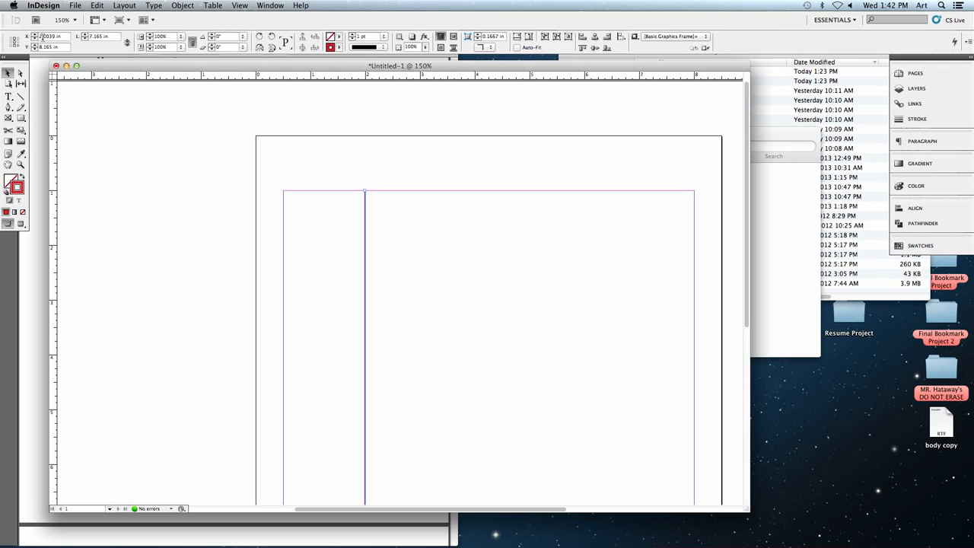
# - Try positioning the line at X 2 in and Y 1 in, and undo the last move
pyautogui.click(42, 36)
pyautogui.write('2')
pyautogui.press('Tab')
pyautogui.write('1')
pyautogui.press('Return')
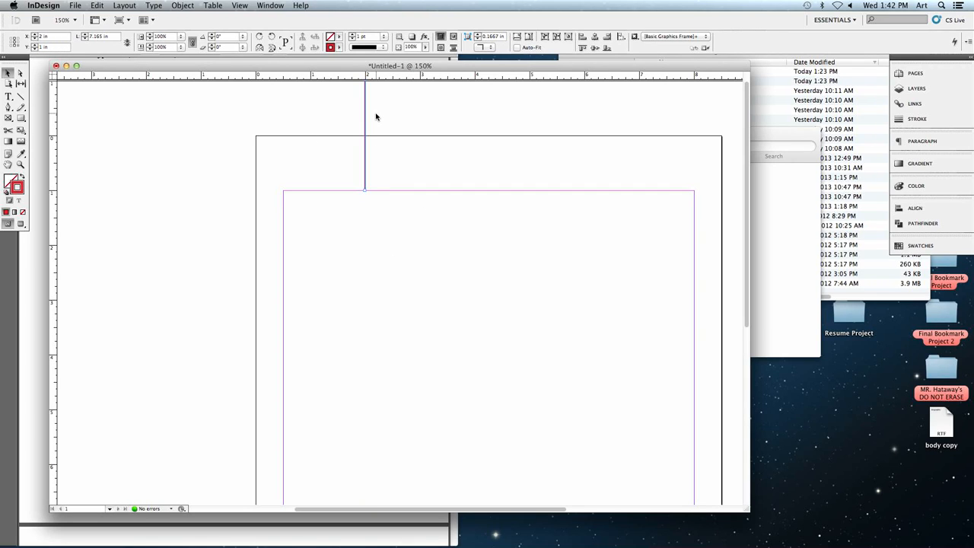
pyautogui.click(97, 6)
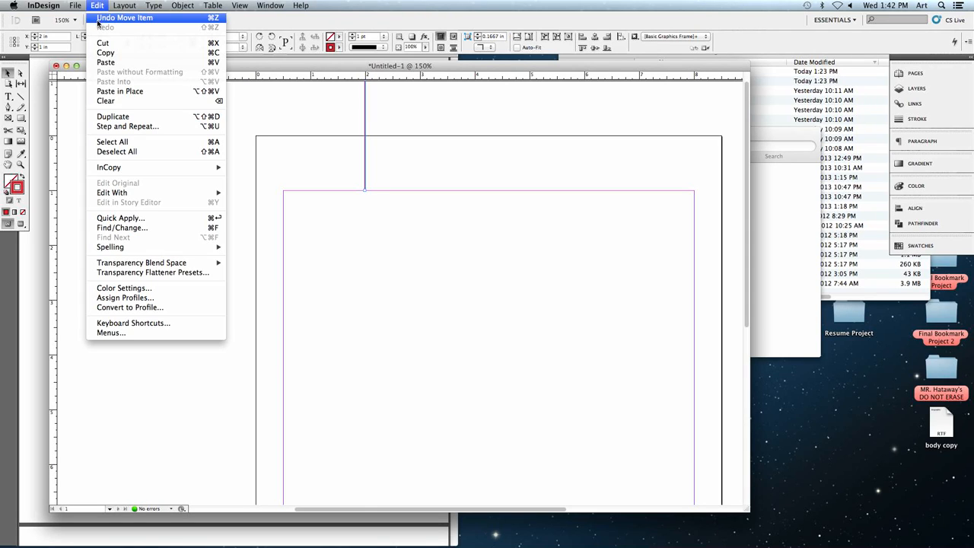
pyautogui.click(98, 24)
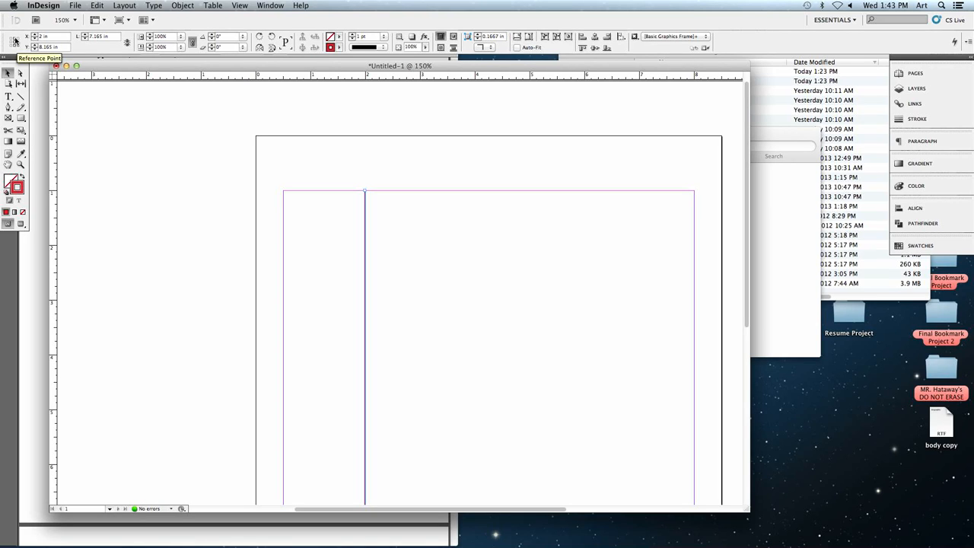
# - Set the line's reference point to its top end and position it at X 2 in, Y 1 in
pyautogui.click(11, 36)
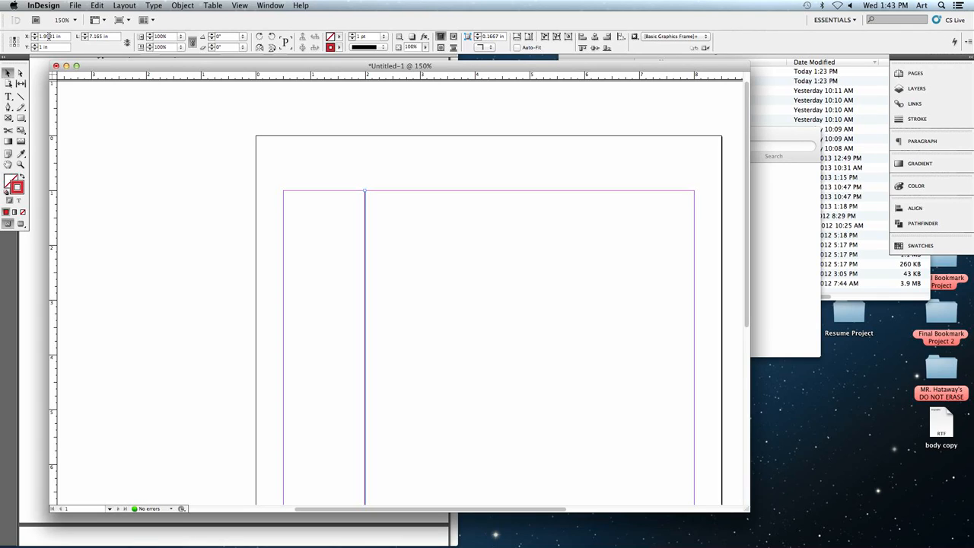
pyautogui.tripleClick(49, 36)
pyautogui.write('2')
pyautogui.press('Tab')
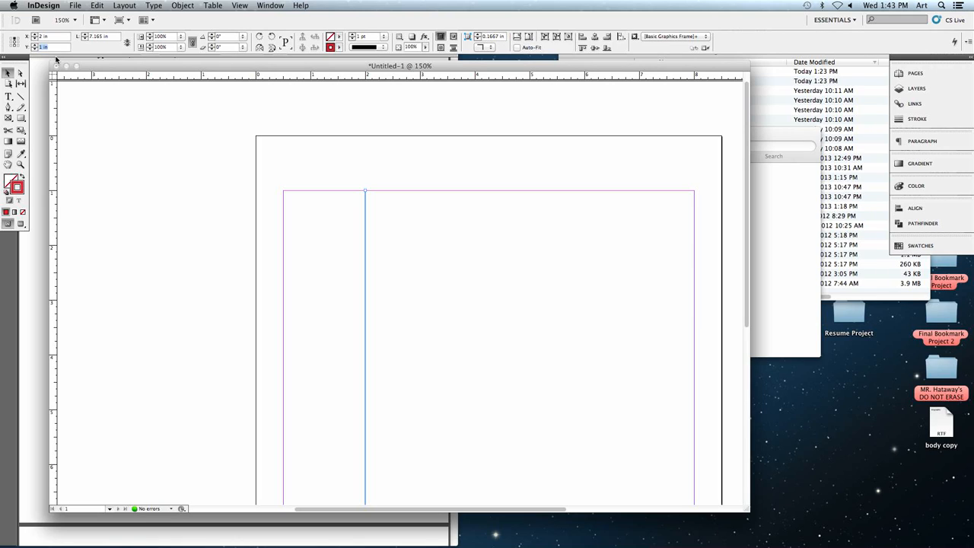
pyautogui.write('1')
pyautogui.press('Return')
# - Move the line toward the page's middle, to about X 4.07 in, and reset its position to X 2 in, Y 1 in
pyautogui.moveTo(366, 203); pyautogui.dragTo(479, 218)
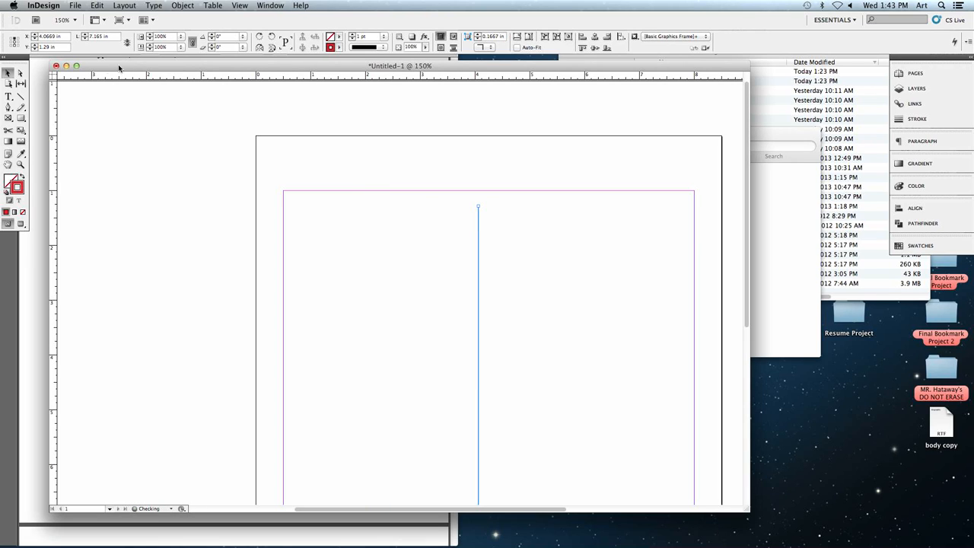
pyautogui.doubleClick(58, 37)
pyautogui.write('2')
pyautogui.press('Tab')
pyautogui.write('1')
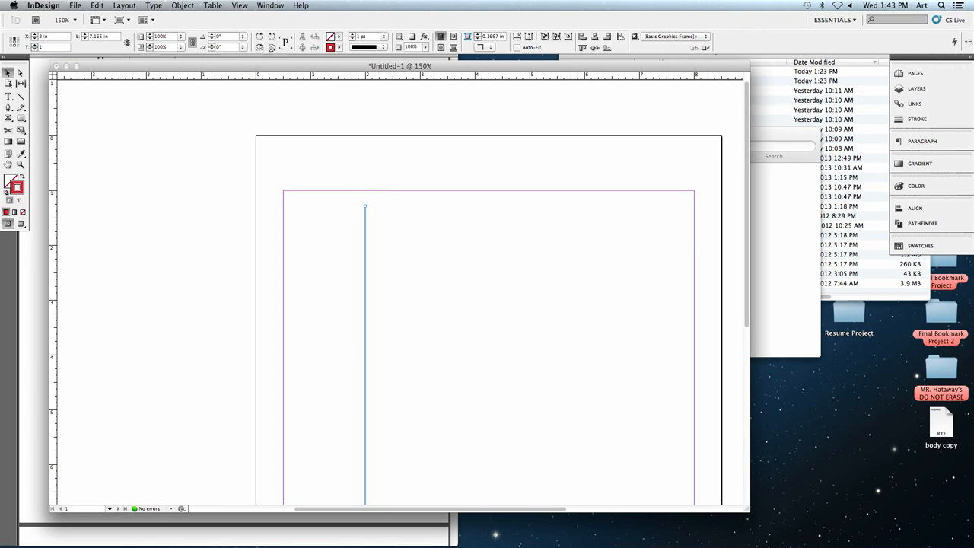
pyautogui.press('Tab')
# - Lengthen the red line to 9 in so that it reaches the bottom margin, and deselect it
pyautogui.scroll(-5, 386, 223)
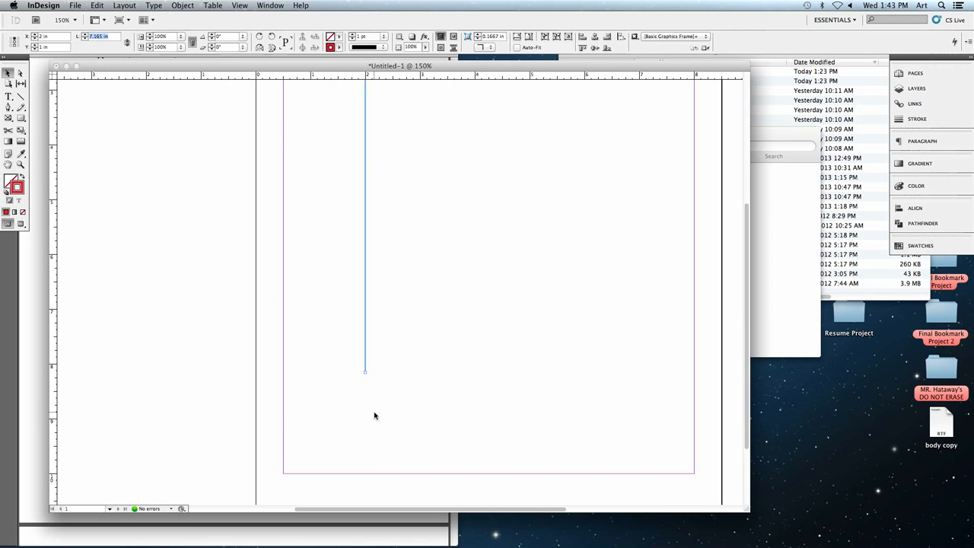
pyautogui.scroll(6, 374, 415)
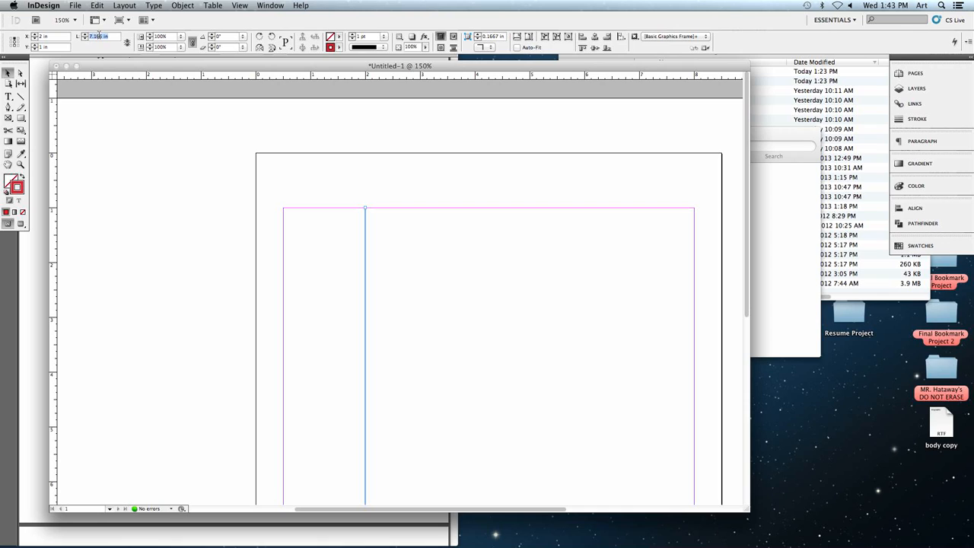
pyautogui.write('8')
pyautogui.click(134, 203)
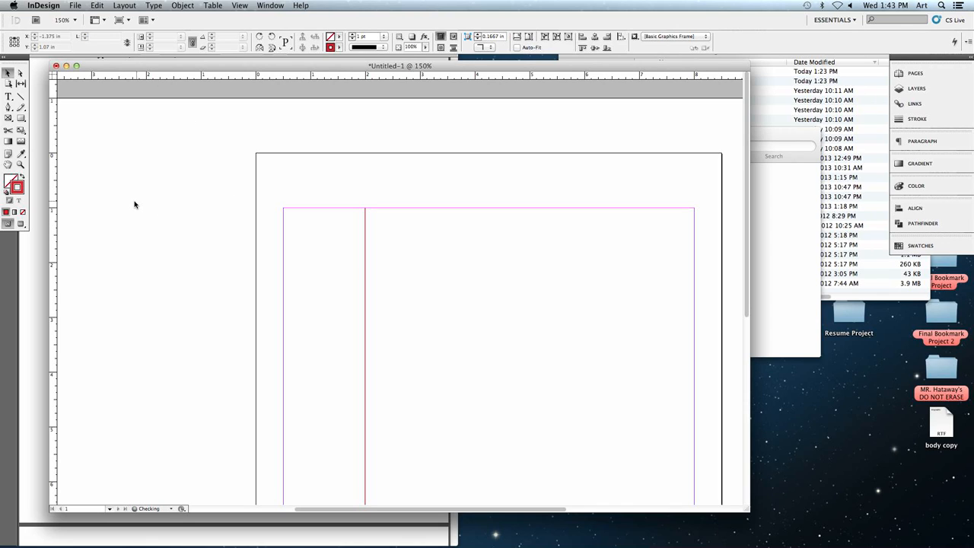
# - Examine the red line on the whole page and up close where its upper end meets the top margin
pyautogui.press('super+0')
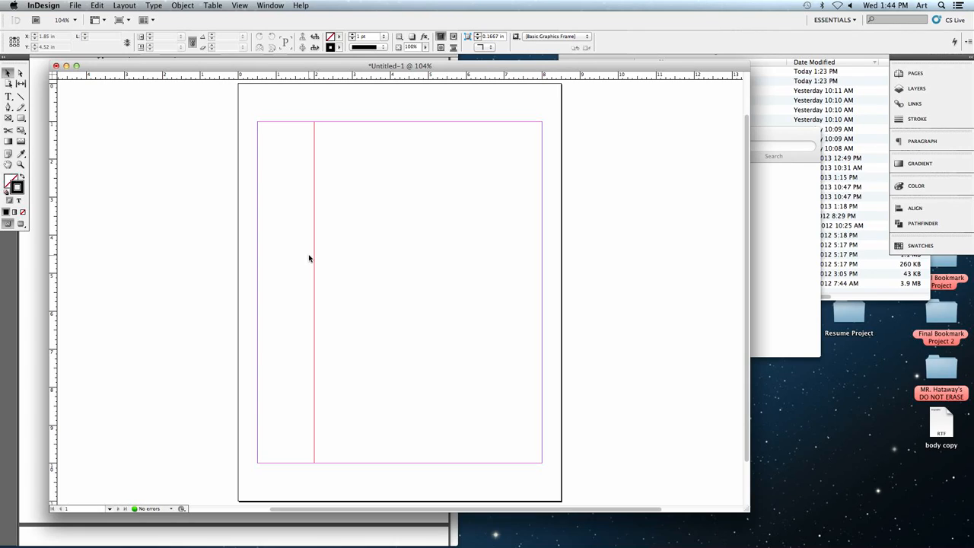
pyautogui.press('super+equal')
pyautogui.press('super+equal')
pyautogui.press('super+equal')
pyautogui.press('super+equal')
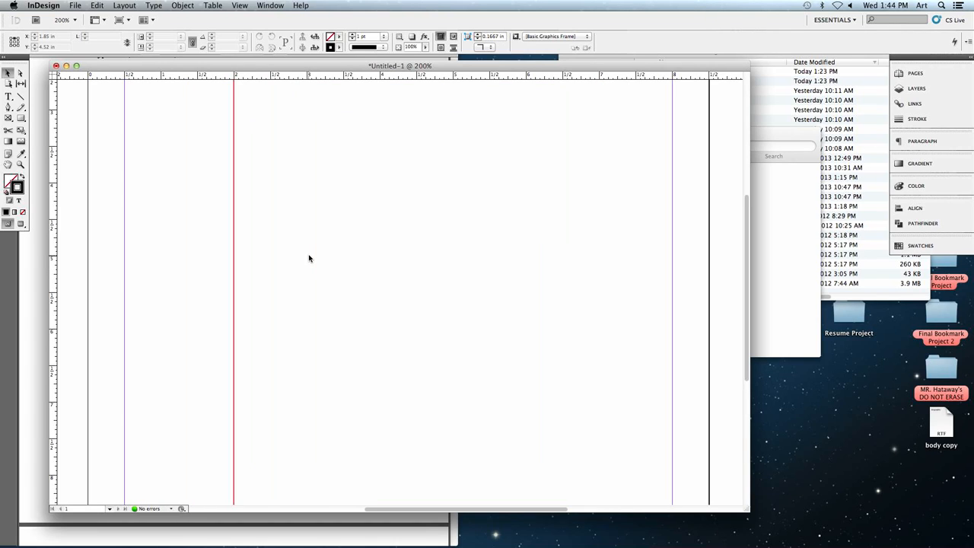
pyautogui.scroll(10, 224, 254)
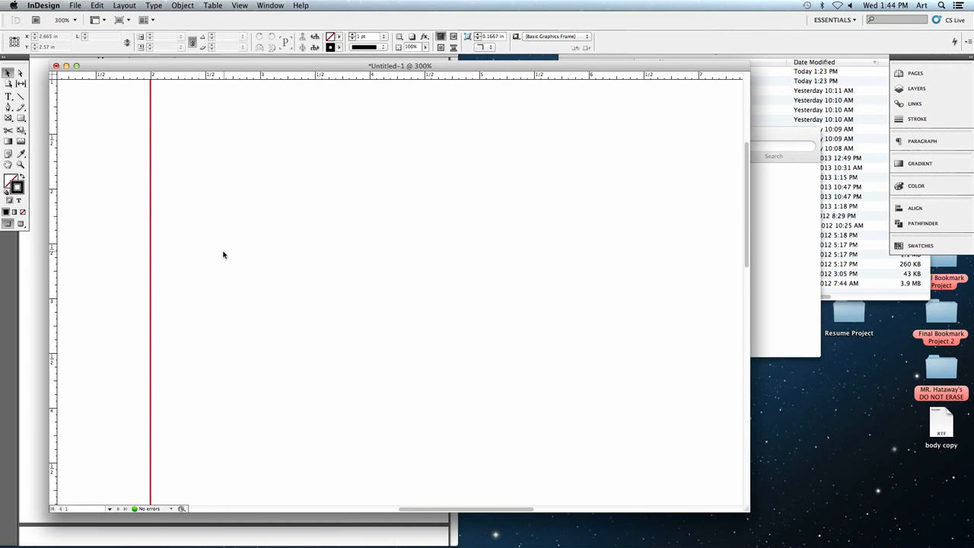
pyautogui.hscroll(-4, 221, 254)
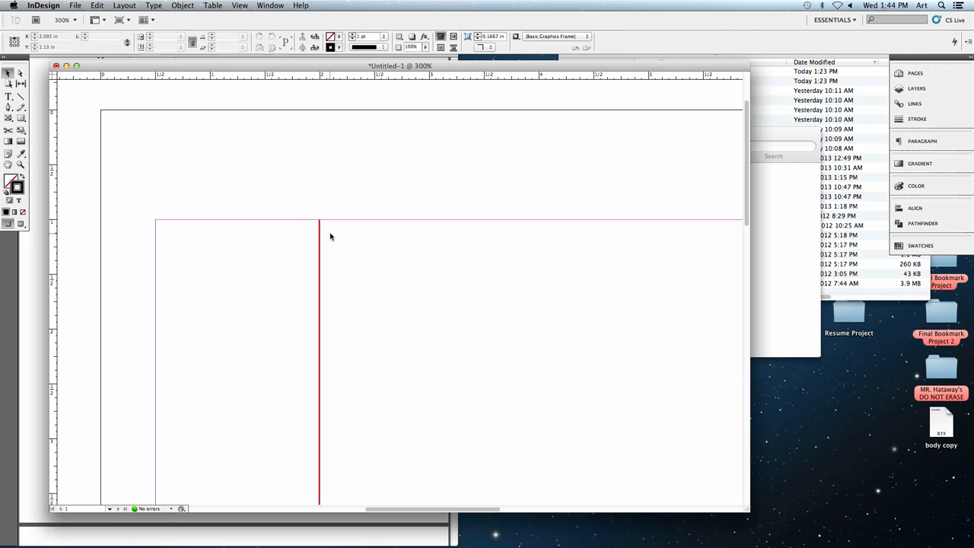
pyautogui.press('super+equal')
pyautogui.press('super+equal')
pyautogui.press('super+equal')
pyautogui.press('super+equal')
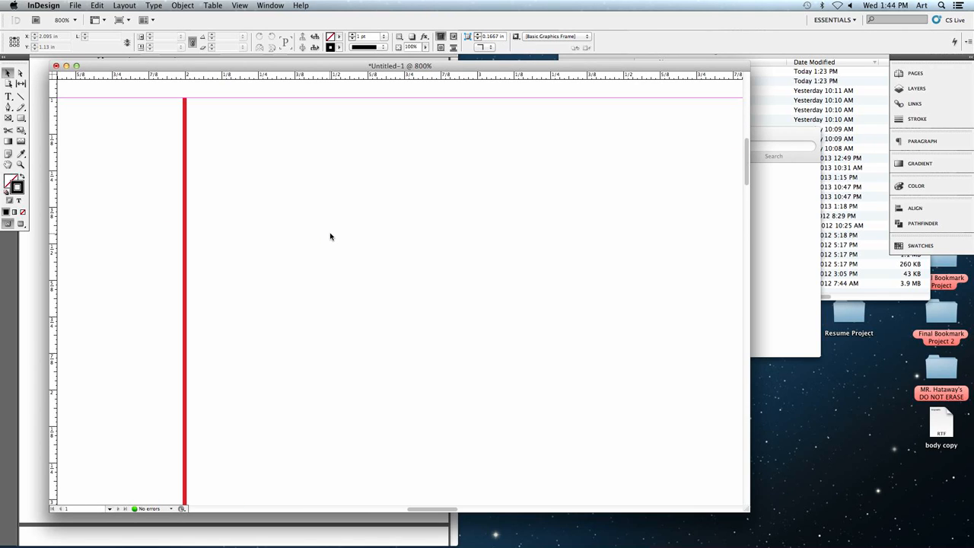
# - Draw a text frame about 5.76 in wide and 8.72 in high between the red line and the page's outer margin
pyautogui.press('super+minus')
pyautogui.press('super+minus')
pyautogui.press('super+minus')
pyautogui.press('super+minus')
pyautogui.press('super+minus')
pyautogui.press('super+minus')
pyautogui.press('super+minus')
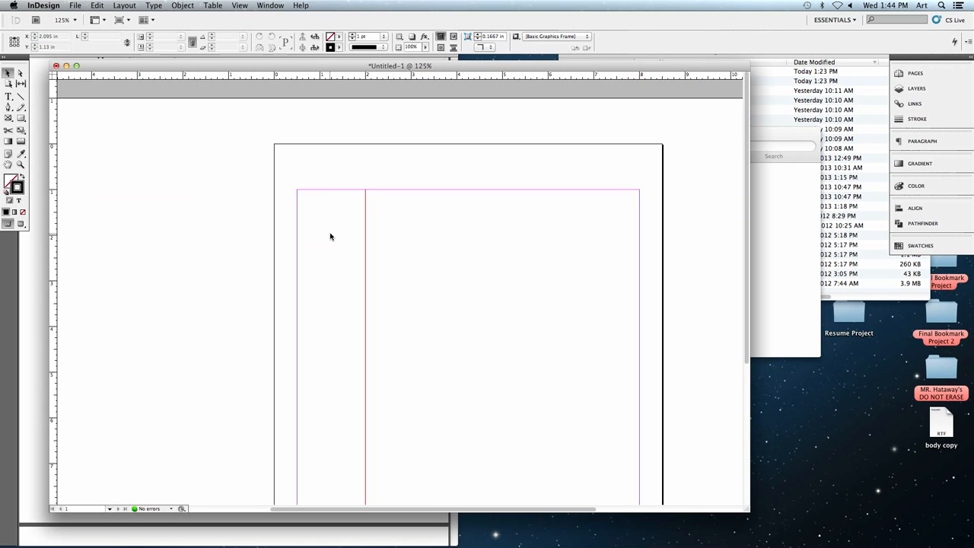
pyautogui.press('super+0')
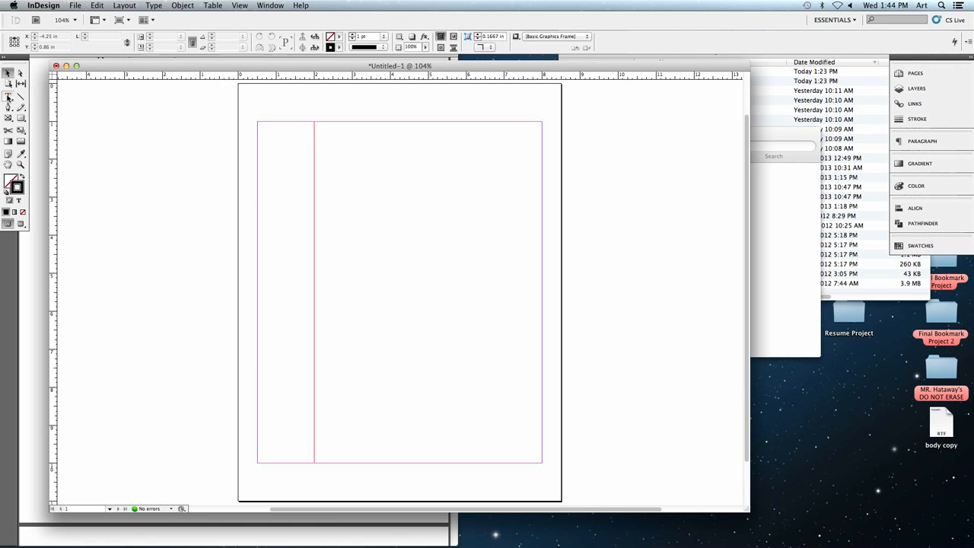
pyautogui.click(10, 95)
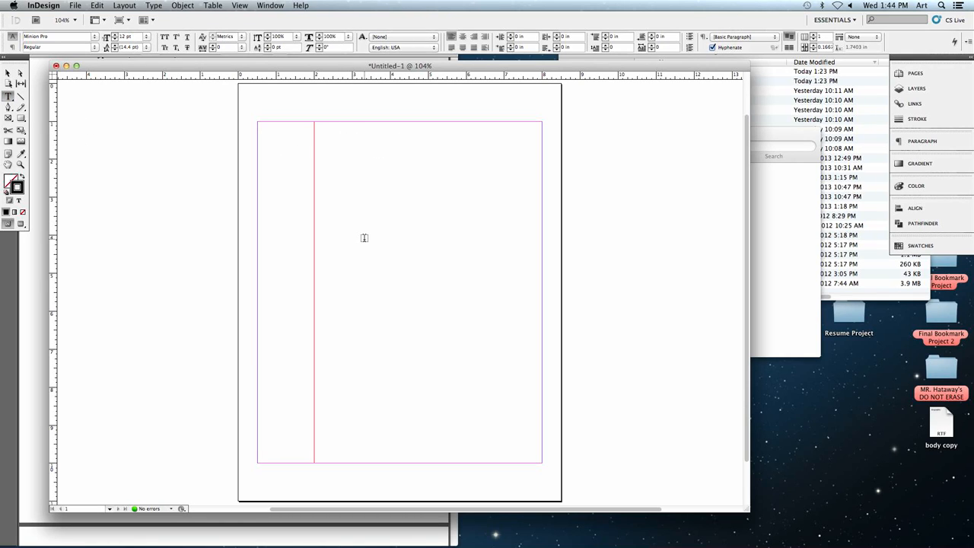
pyautogui.moveTo(319, 129); pyautogui.dragTo(540, 460)
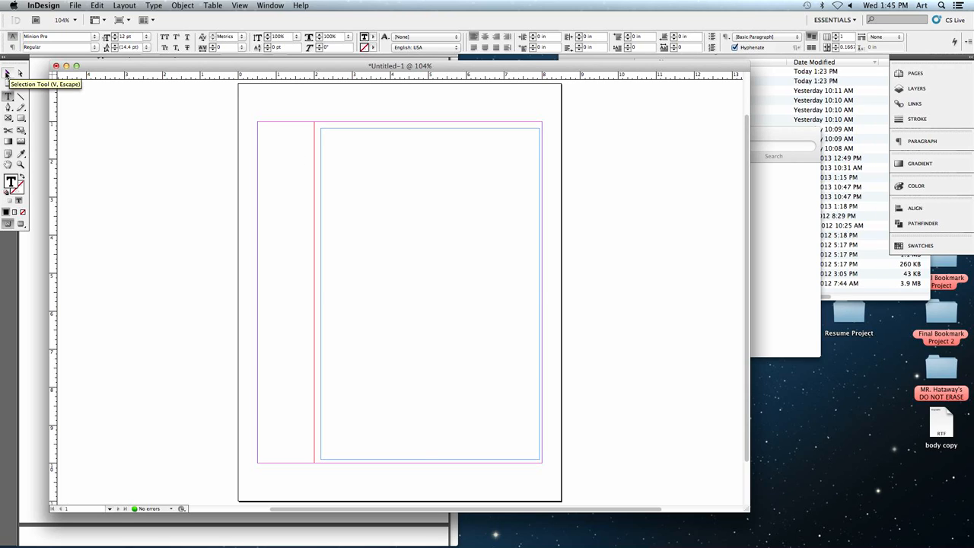
# - Set the text frame's reference point to its upper-left corner and position it at X 2.25 in, Y 1 in
pyautogui.click(8, 72)
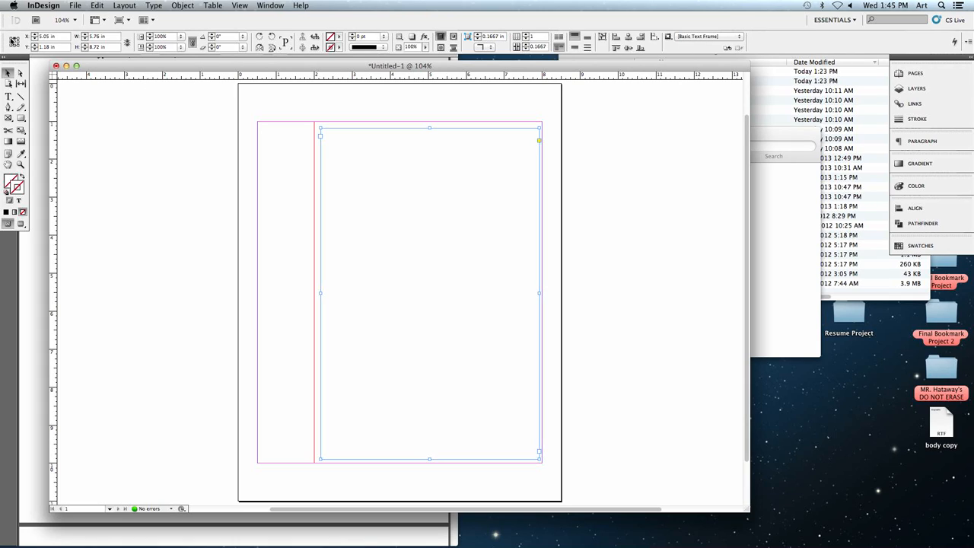
pyautogui.click(9, 41)
pyautogui.tripleClick(51, 35)
pyautogui.write('2')
pyautogui.press('Tab')
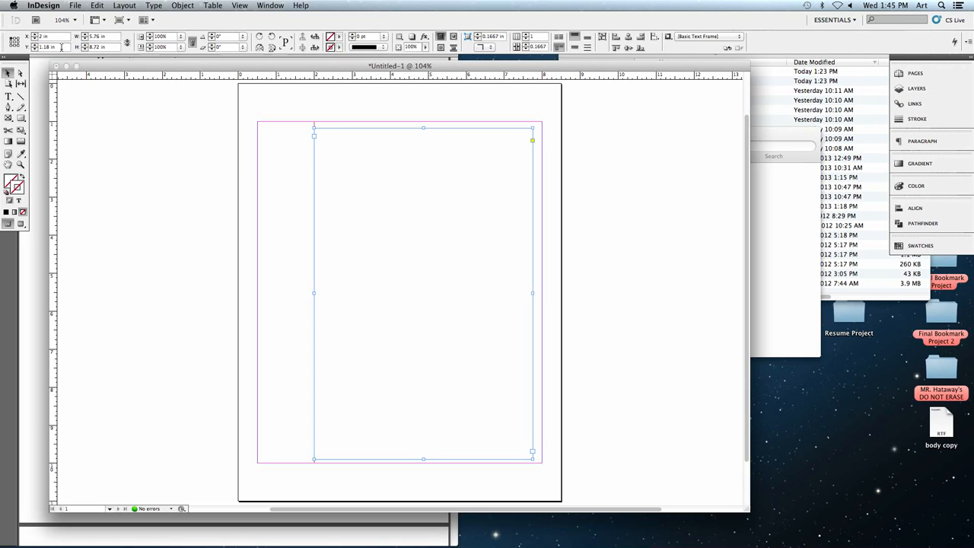
pyautogui.tripleClick(61, 47)
pyautogui.tripleClick(51, 36)
pyautogui.write('2.25')
pyautogui.tripleClick(52, 47)
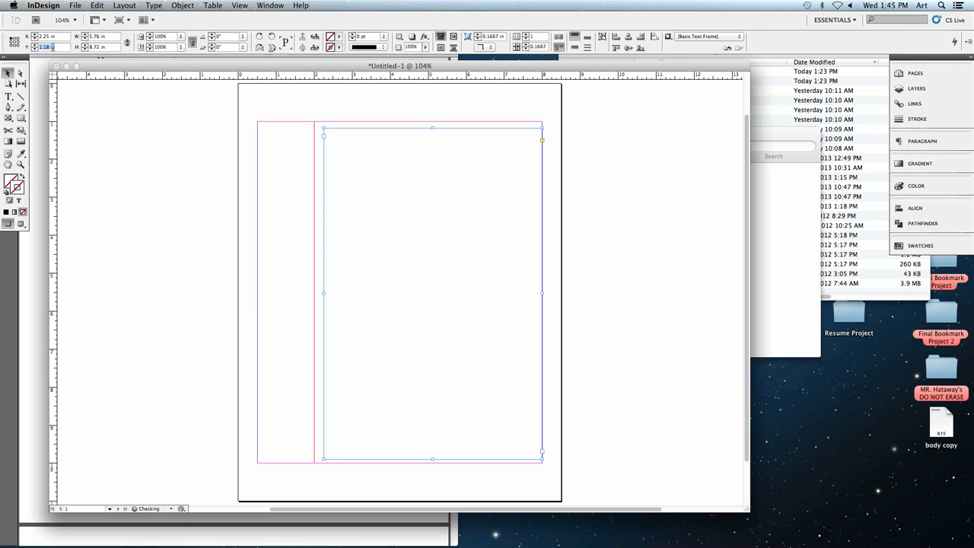
pyautogui.write('1')
pyautogui.press('Tab')
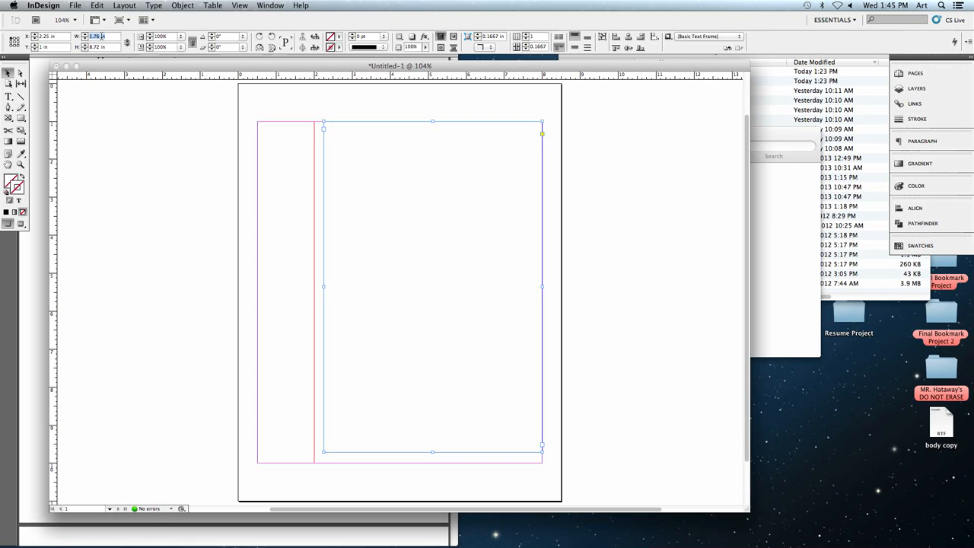
# - Set the text frame's width to 5.75 in and its height to 9 in
pyautogui.write('5.1')
pyautogui.press('Tab')
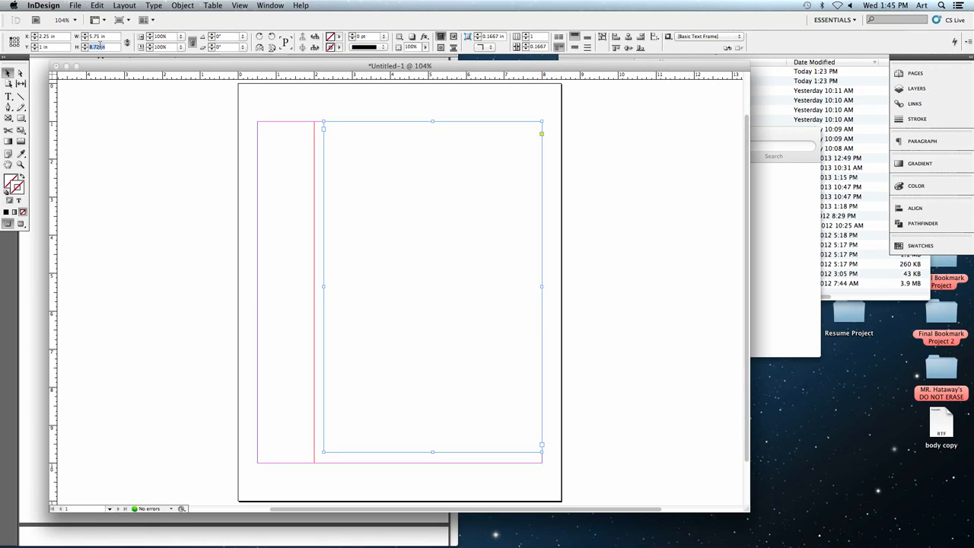
pyautogui.write('8')
pyautogui.press('Return')
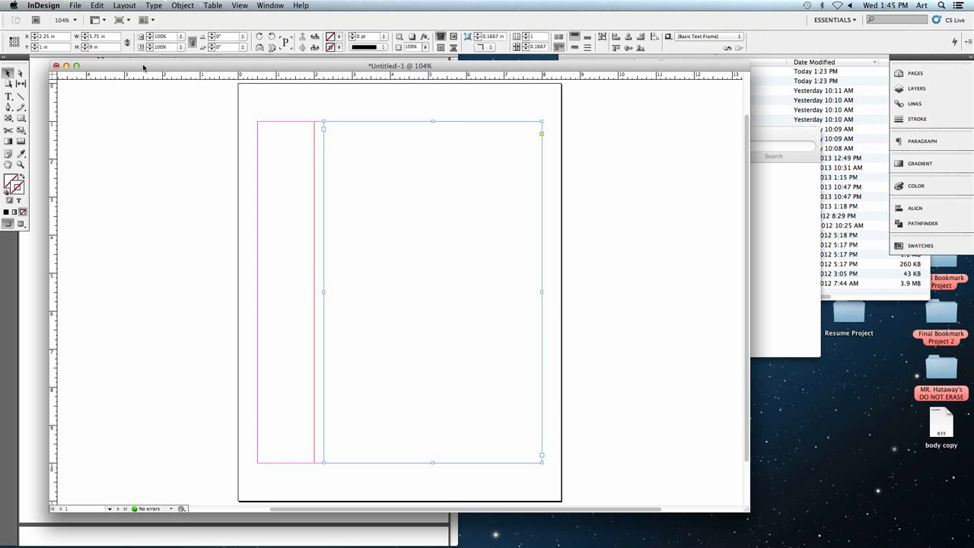
# - Bring up the finished Resume.indd sample and arrange its window beside the untitled document for reference
pyautogui.moveTo(146, 66); pyautogui.dragTo(147, 70)
pyautogui.click(9, 96)
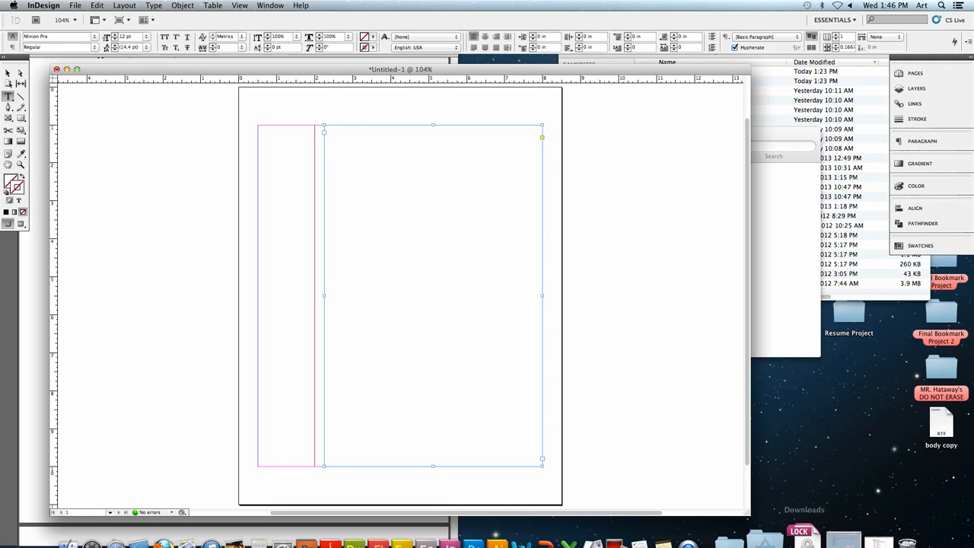
pyautogui.click(851, 530)
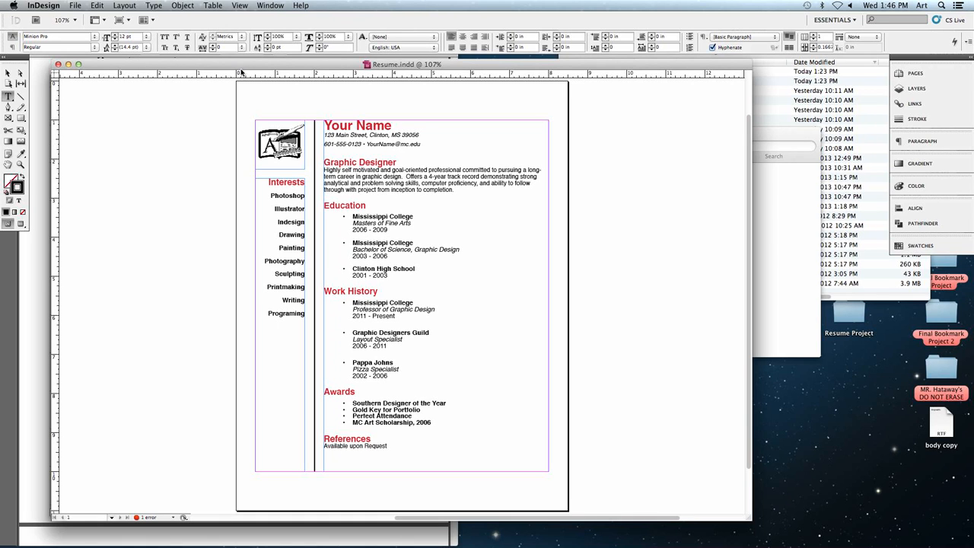
pyautogui.moveTo(241, 67); pyautogui.dragTo(112, 184)
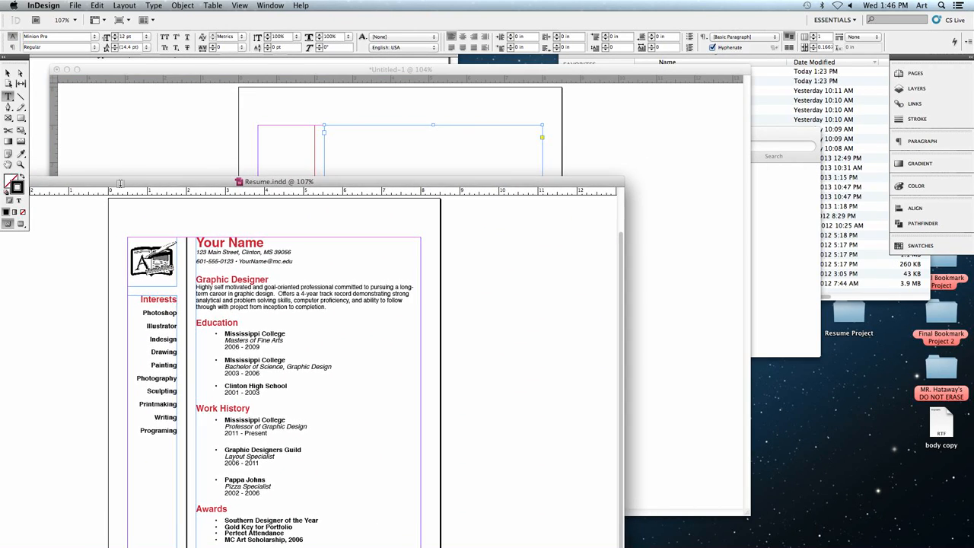
pyautogui.click(129, 150)
pyautogui.moveTo(117, 70); pyautogui.dragTo(308, 72)
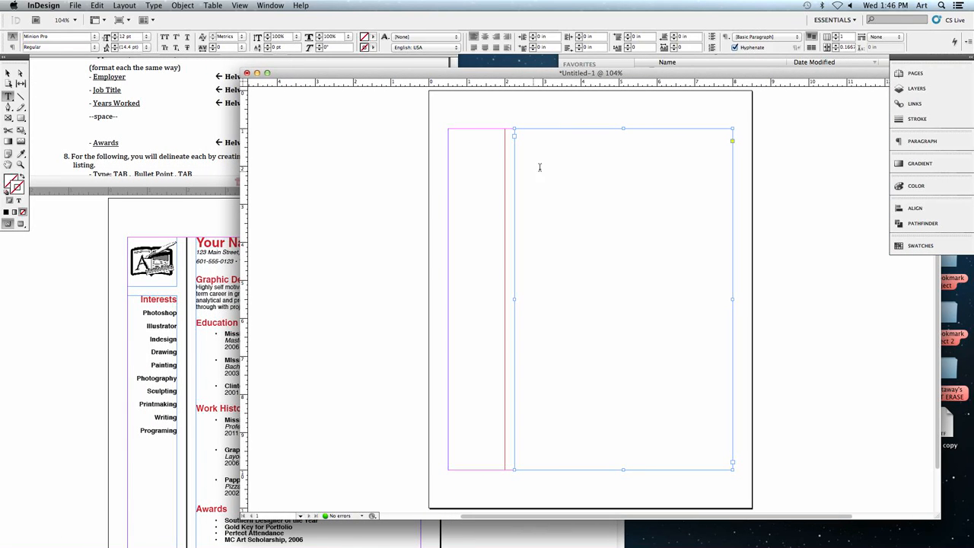
# - Enter the full name, street address and phone number on three separate lines in the large text frame
pyautogui.click(556, 163)
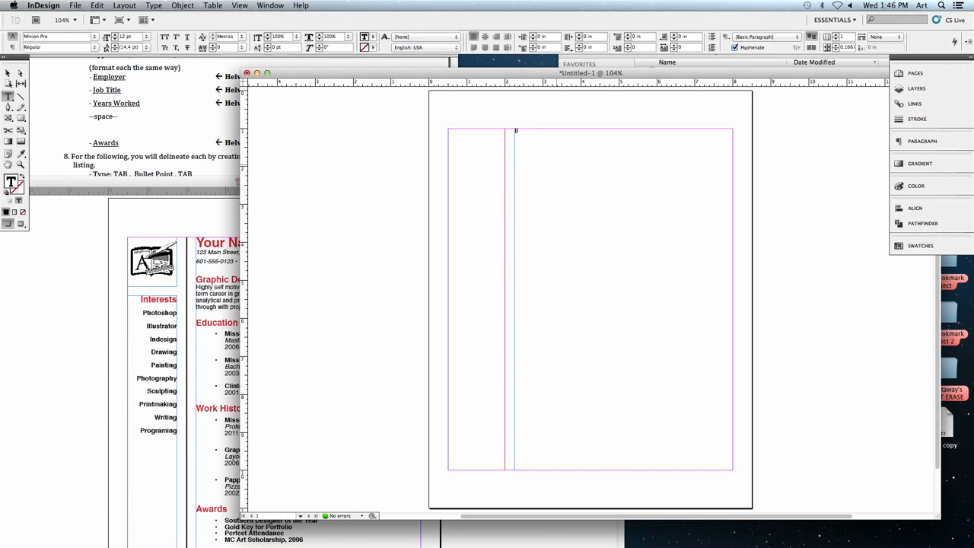
pyautogui.press('Return')
pyautogui.write('123 Main Street, Clinton, MS')
pyautogui.press('Return')
pyautogui.write('5326')
# - Enlarge the contact lines in the untitled document and place the text cursor after the phone number
pyautogui.click(7, 73)
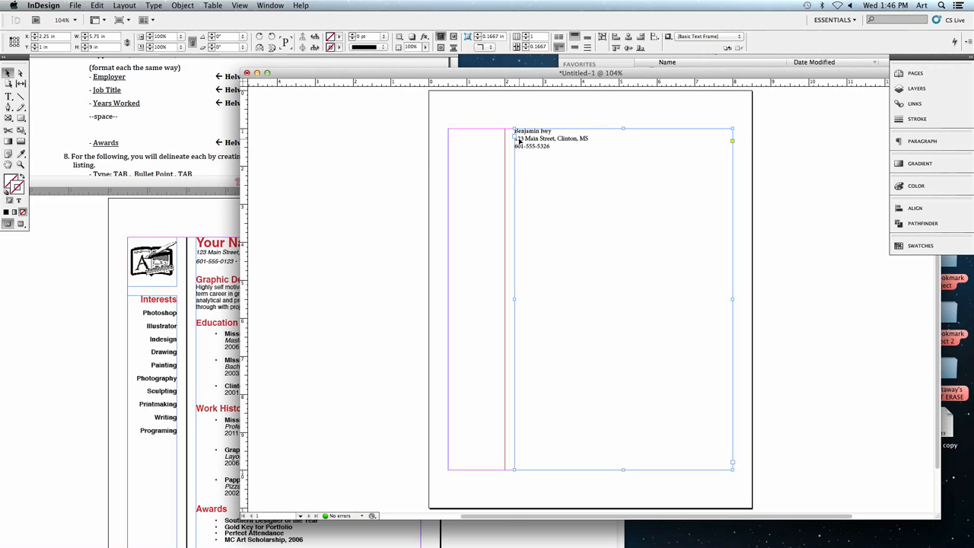
pyautogui.press('super+equal')
pyautogui.press('super+equal')
pyautogui.press('super+equal')
pyautogui.press('super+equal')
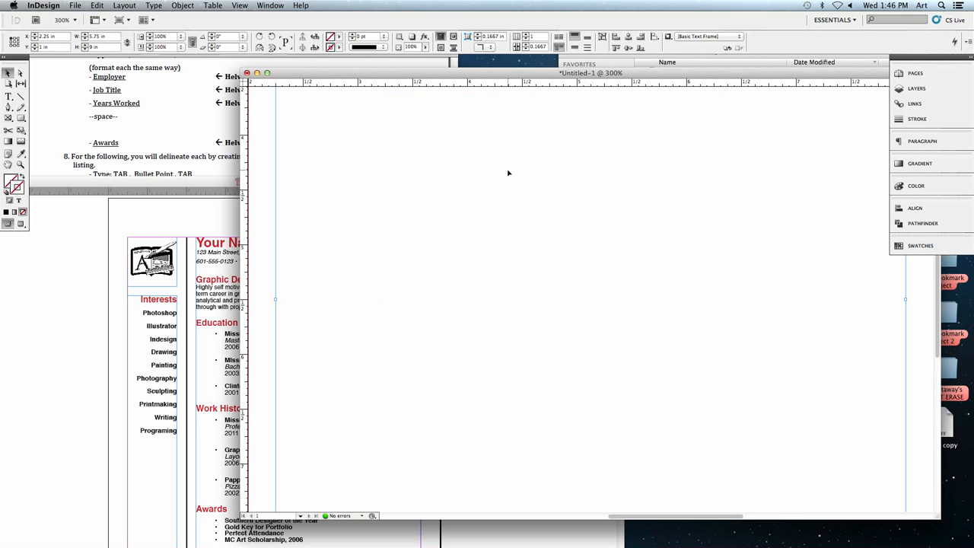
pyautogui.hscroll(-2, 508, 172)
pyautogui.scroll(10, 508, 173)
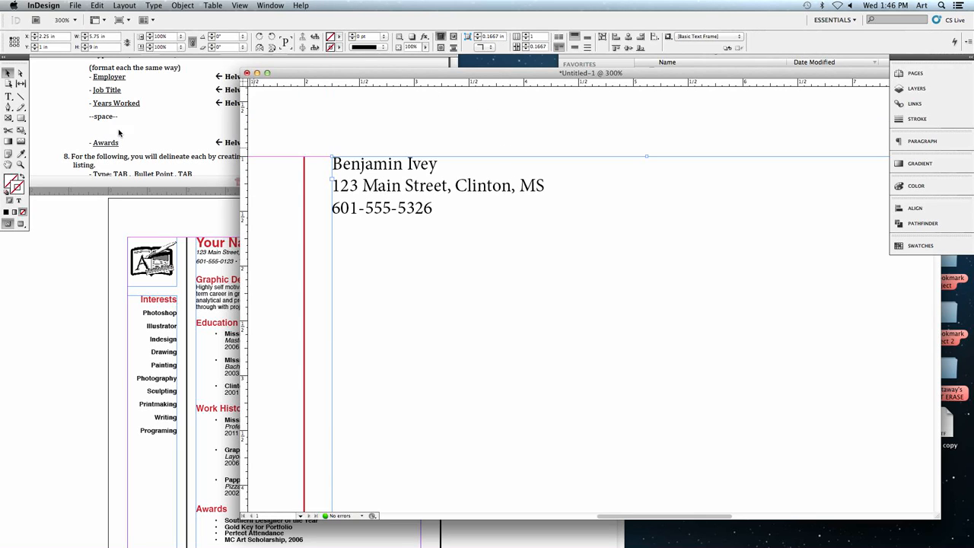
pyautogui.click(8, 97)
pyautogui.click(438, 219)
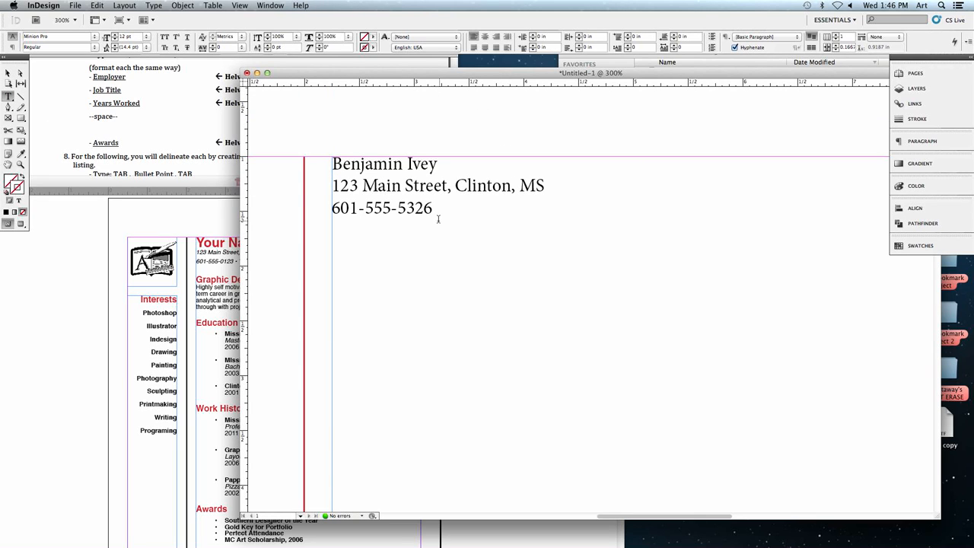
# - Examine the contact line under the name heading in the Resume.indd sample at 200%
pyautogui.moveTo(294, 73); pyautogui.dragTo(384, 77)
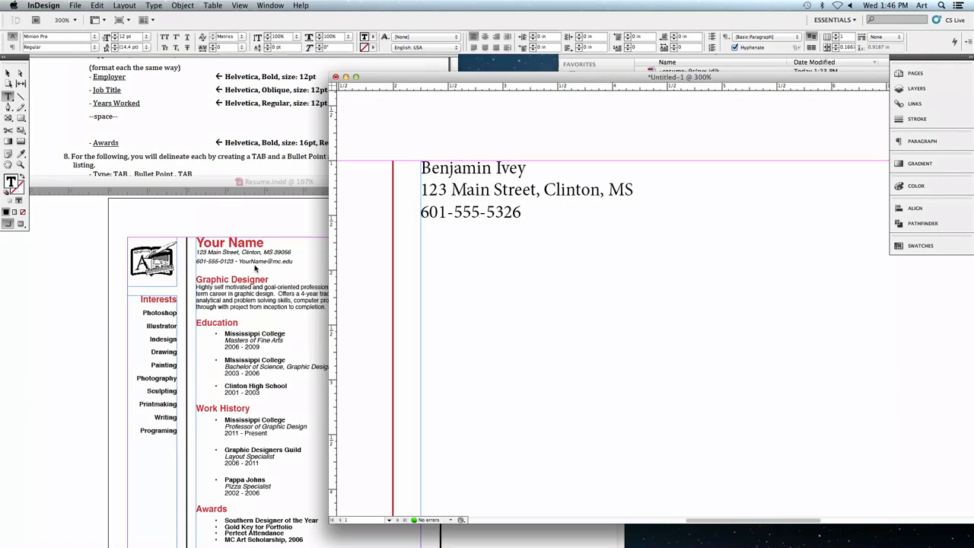
pyautogui.moveTo(207, 182); pyautogui.dragTo(198, 125)
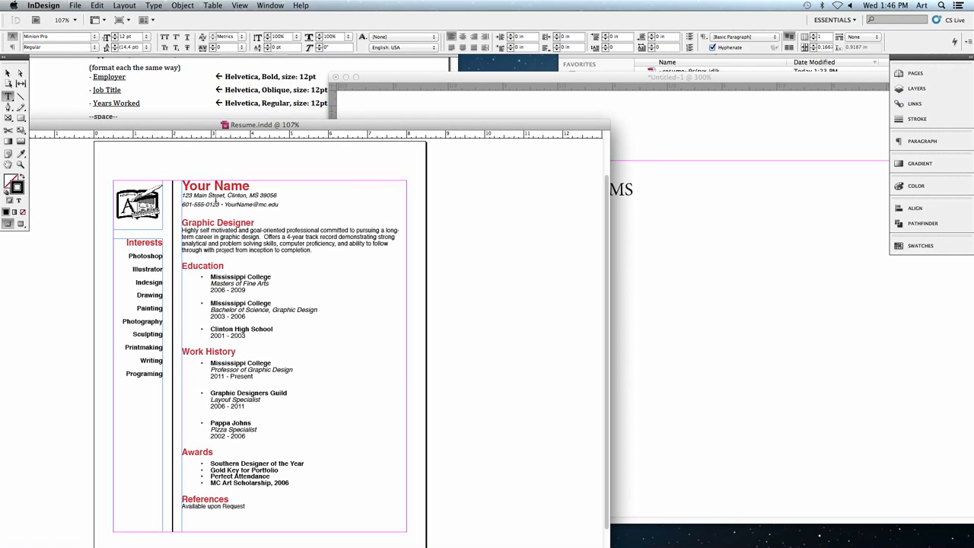
pyautogui.press('super+2')
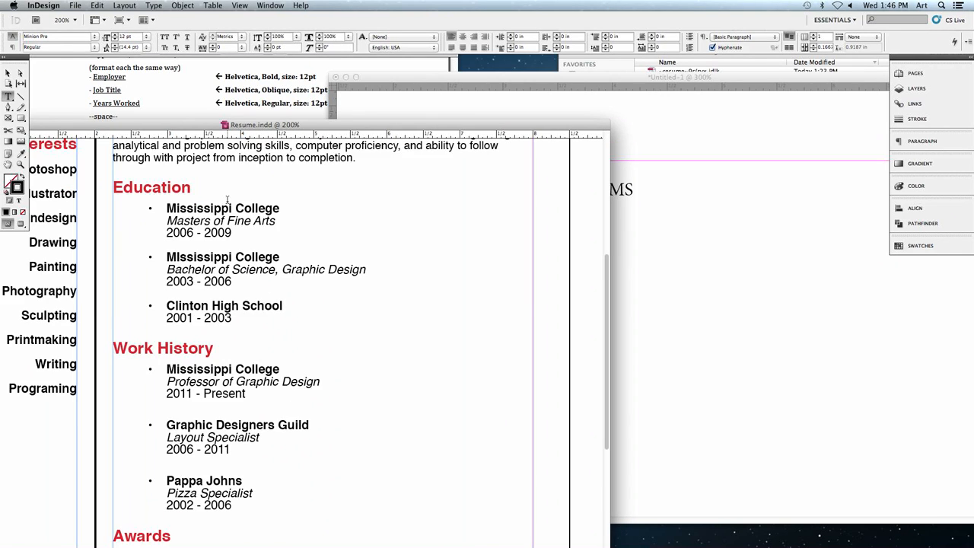
pyautogui.scroll(5, 226, 200)
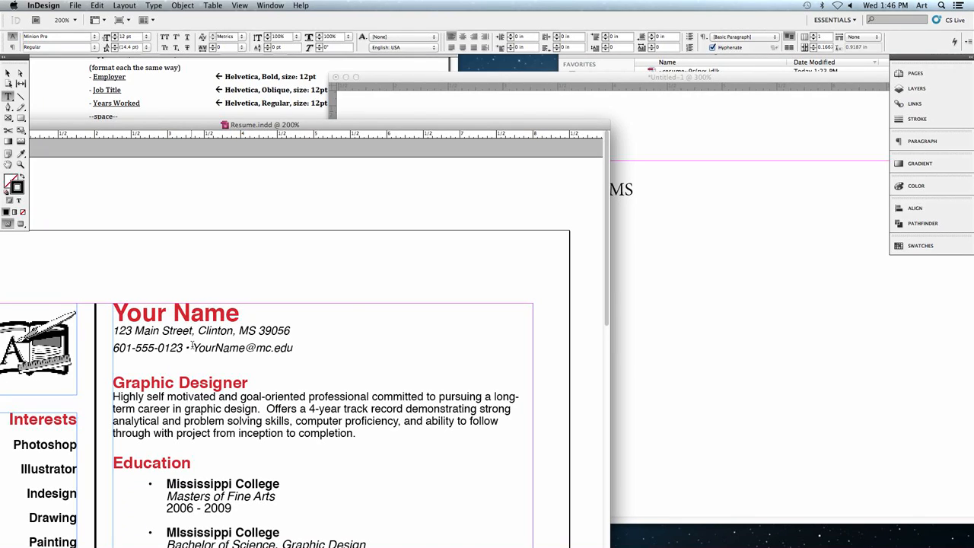
# - Add a bullet separator after the phone number in the untitled document, followed by the e-mail address
pyautogui.click(648, 213)
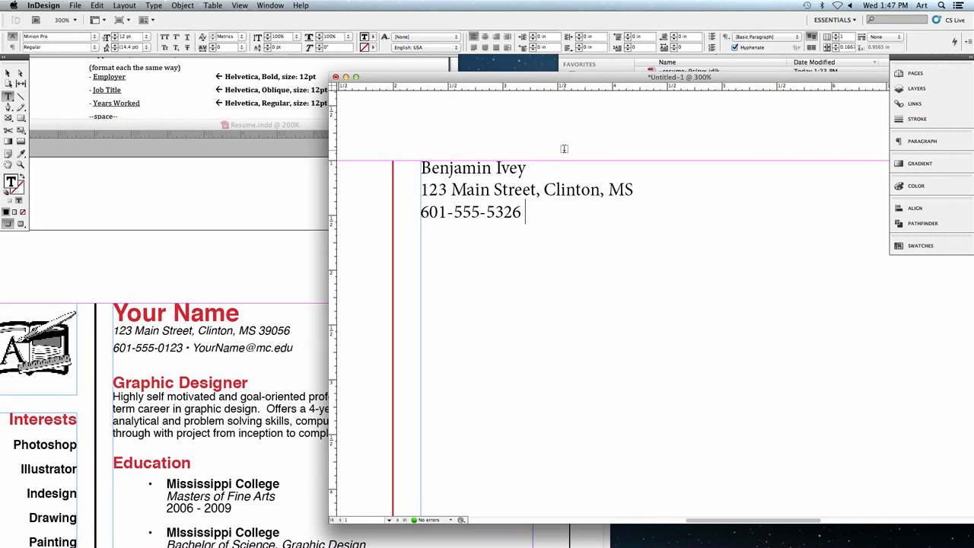
pyautogui.write('*')
pyautogui.press('BackSpace')
pyautogui.press('BackSpace')
pyautogui.write('•')
pyautogui.write('•')
pyautogui.press('BackSpace')
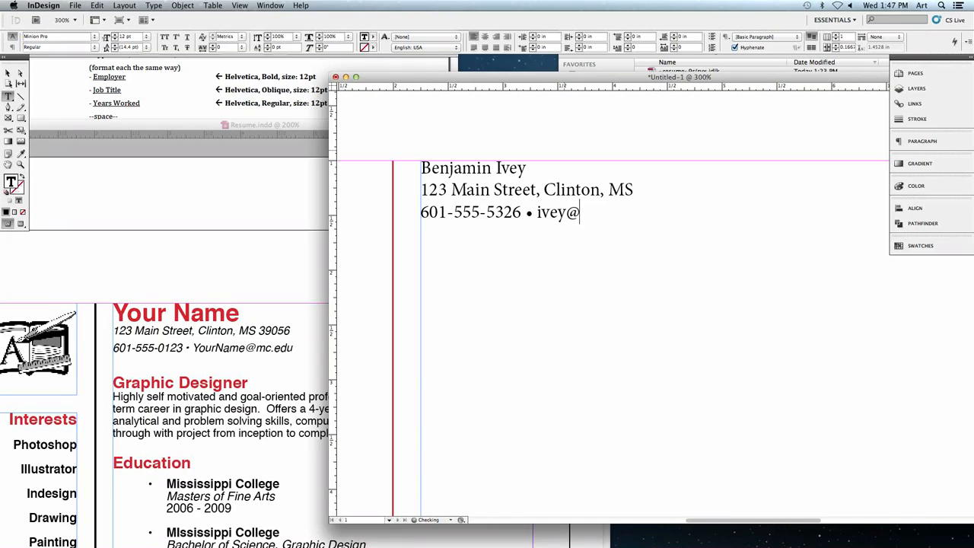
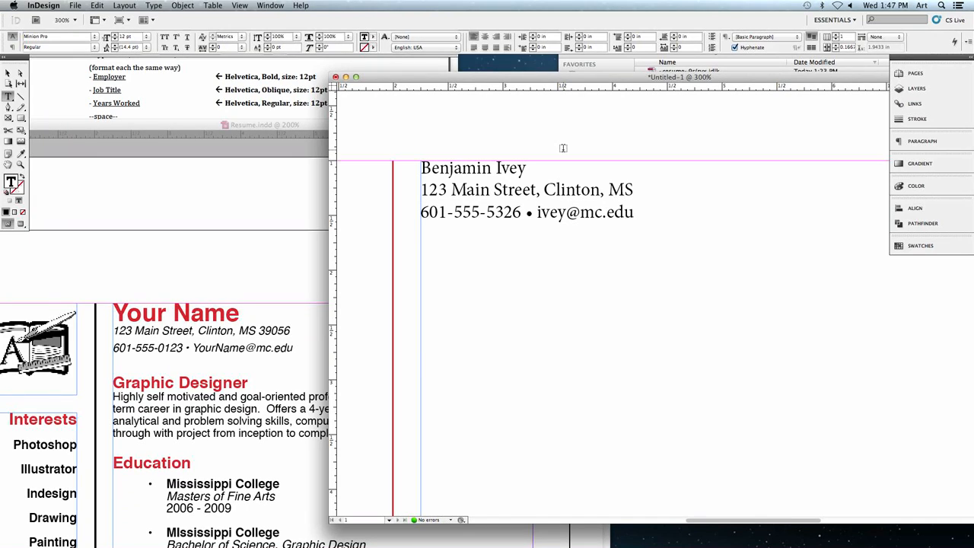
# - Set the name line's font to Helvetica Bold
pyautogui.moveTo(528, 169); pyautogui.dragTo(416, 167)
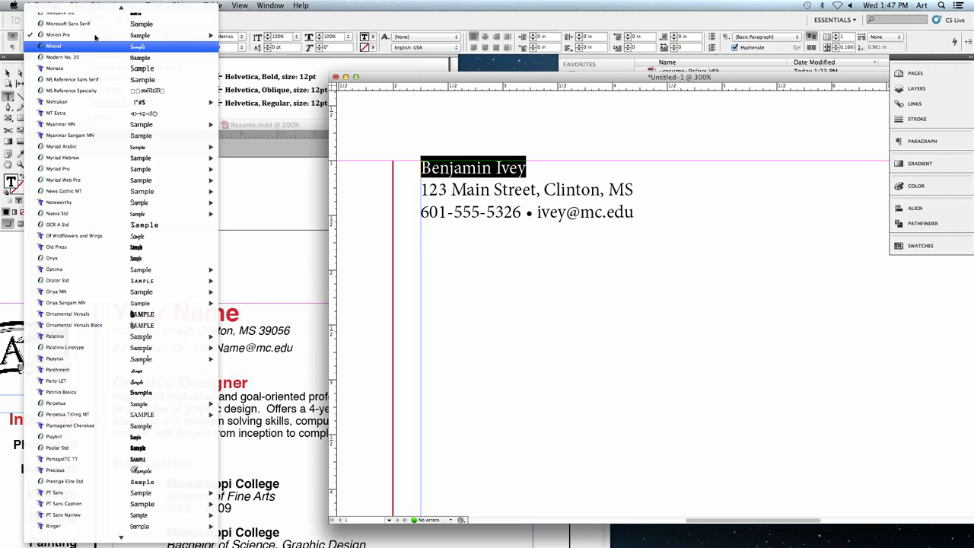
pyautogui.click(94, 37)
pyautogui.moveTo(93, 34)
pyautogui.scroll(10, 93, 38)
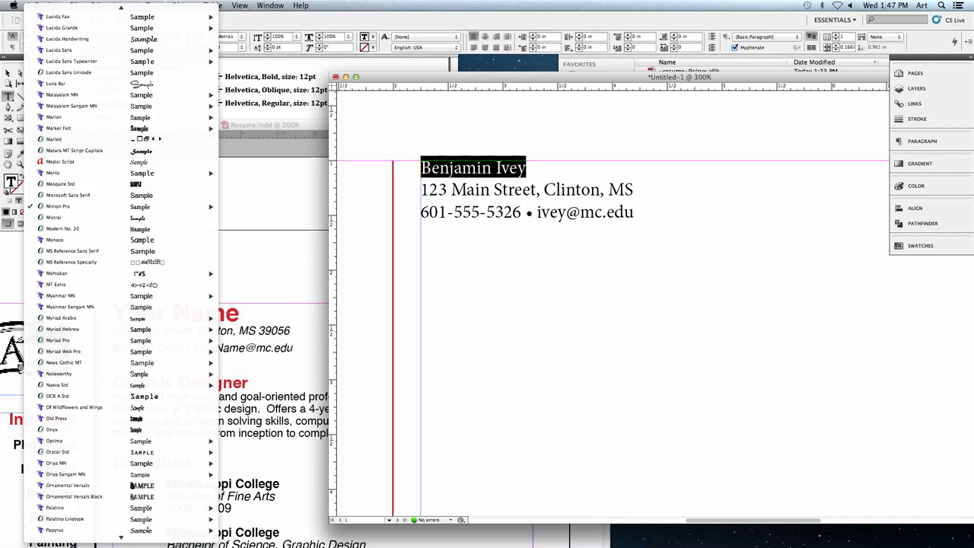
pyautogui.scroll(5, 93, 52)
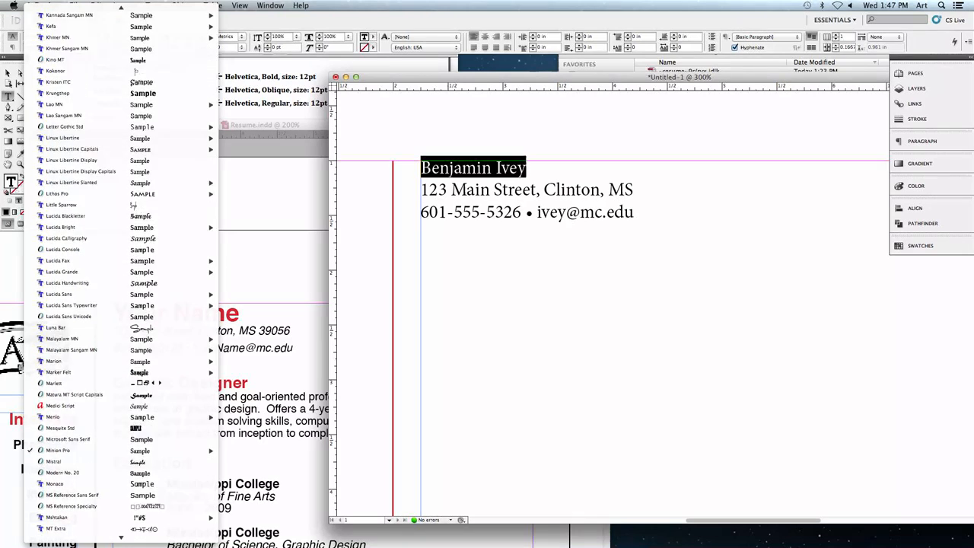
pyautogui.scroll(15, 96, 47)
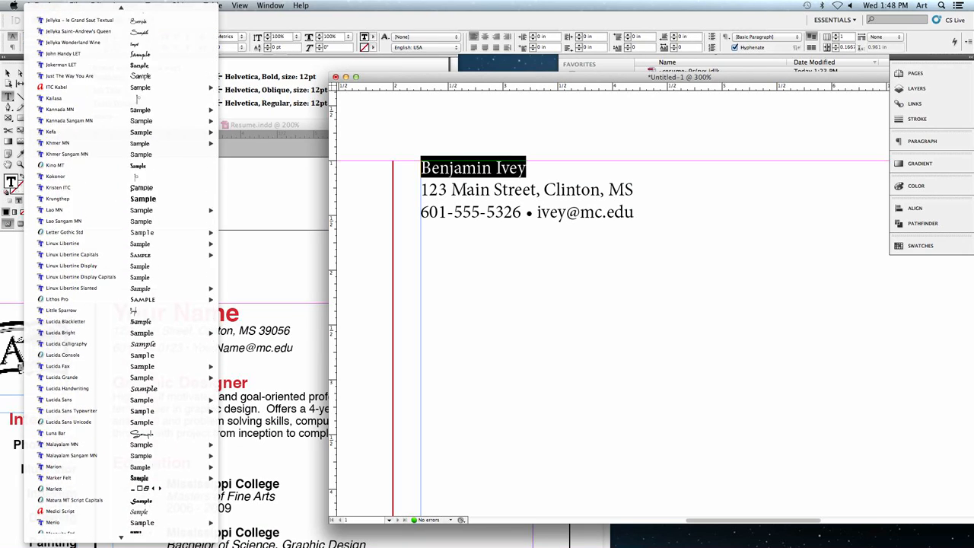
pyautogui.scroll(5, 95, 114)
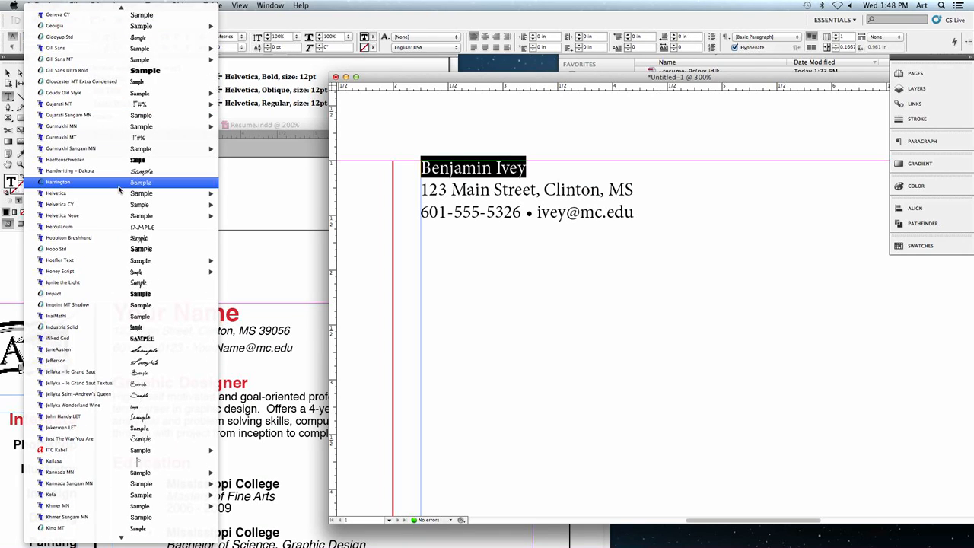
pyautogui.moveTo(98, 216)
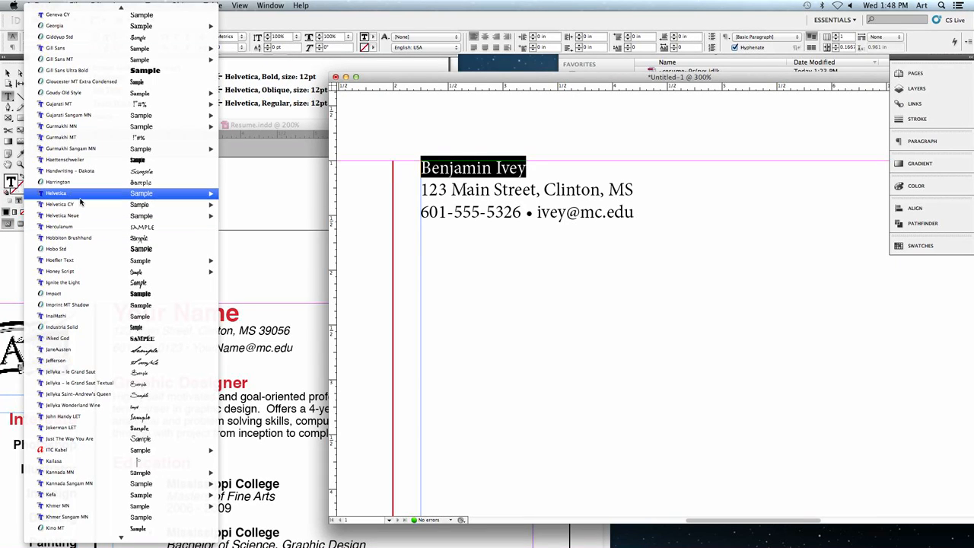
pyautogui.moveTo(61, 197)
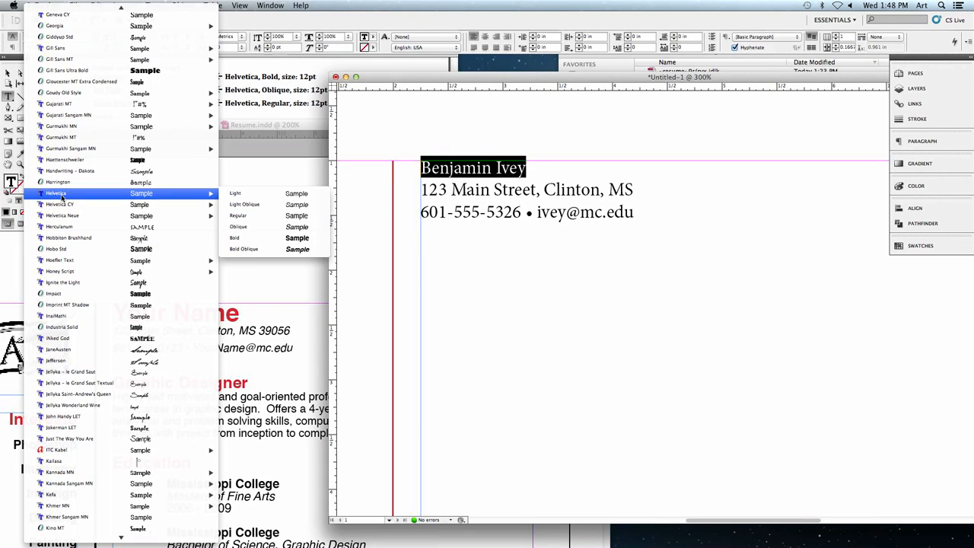
pyautogui.click(244, 239)
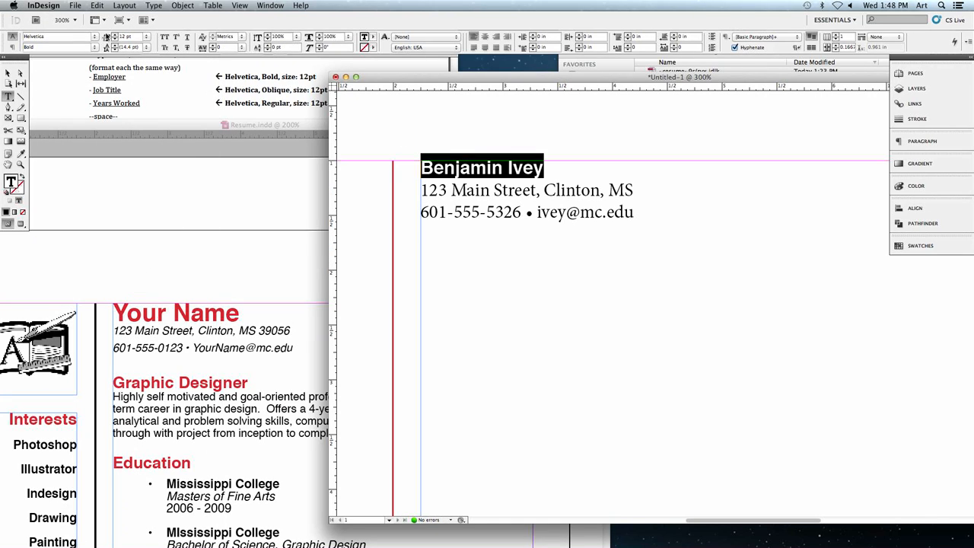
# - Set the name line's font size to 24 pt
pyautogui.click(121, 36)
pyautogui.write('24pt')
pyautogui.press('Return')
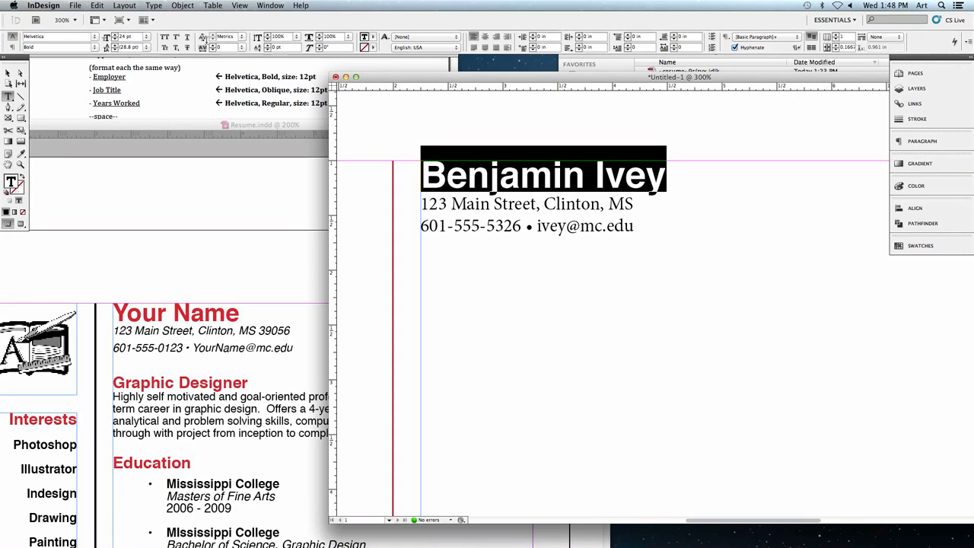
# - Color the name line red with the C=15 M=100 Y=100 K=0 swatch
pyautogui.click(372, 36)
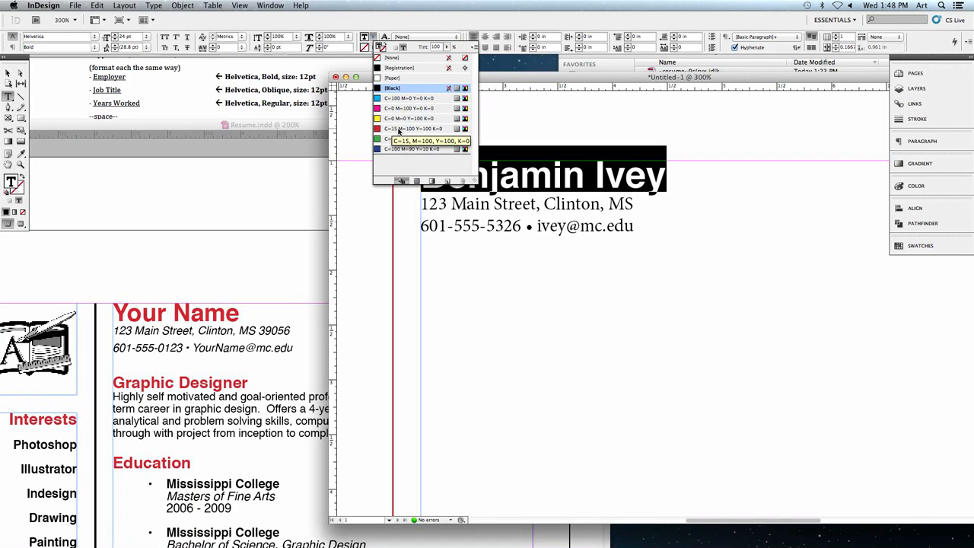
pyautogui.click(397, 131)
pyautogui.click(553, 162)
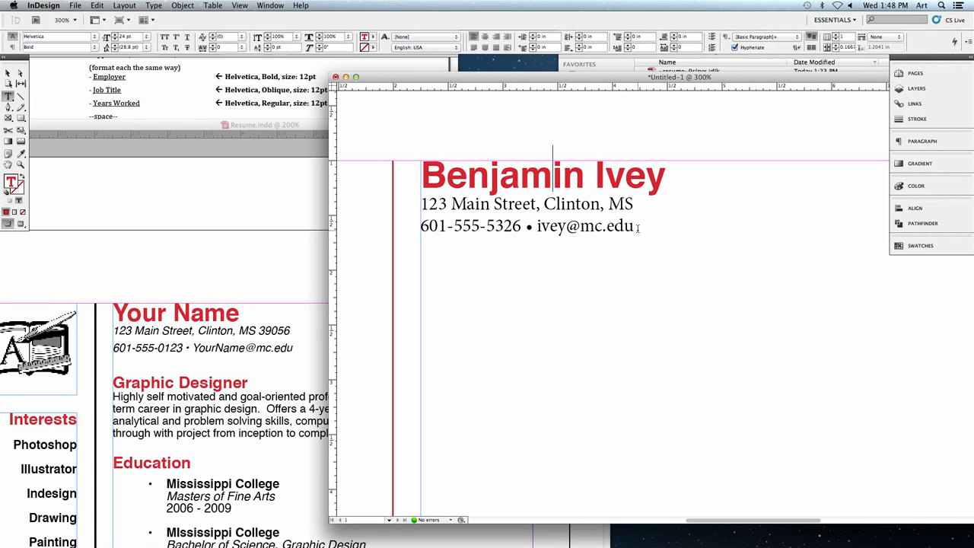
# - Format the address line and the phone and e-mail line in Helvetica Oblique at 14 pt
pyautogui.moveTo(638, 226); pyautogui.dragTo(422, 206)
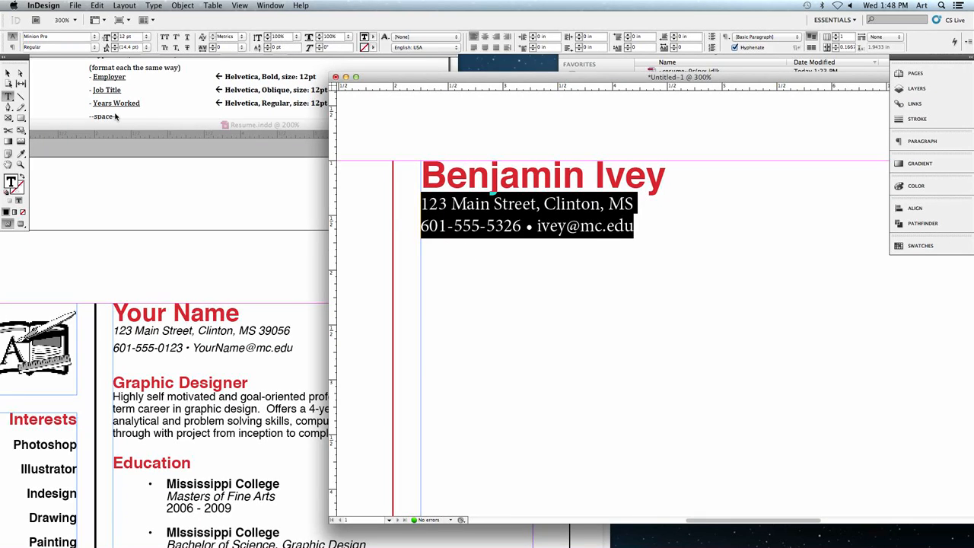
pyautogui.click(24, 38)
pyautogui.write('Helvetica')
pyautogui.press('Return')
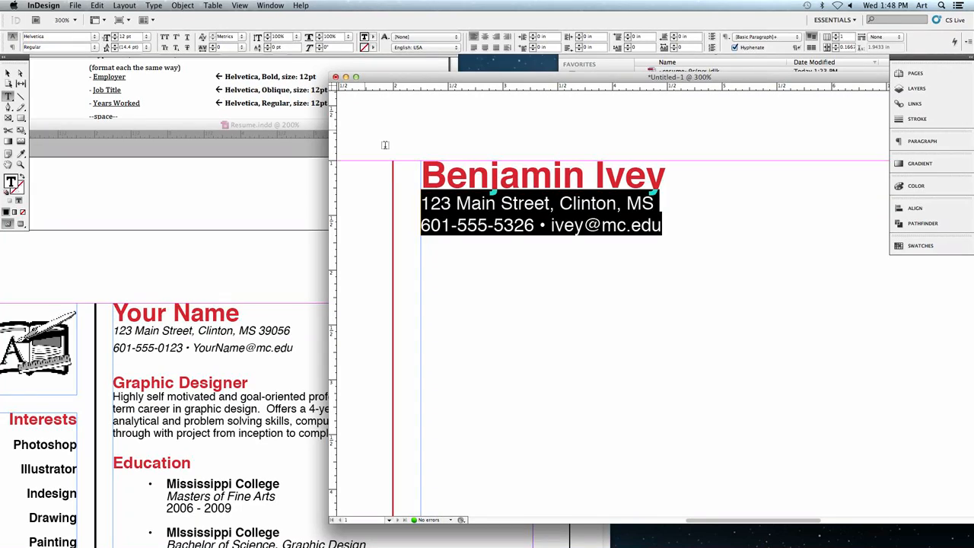
pyautogui.click(116, 37)
pyautogui.write('14')
pyautogui.press('Return')
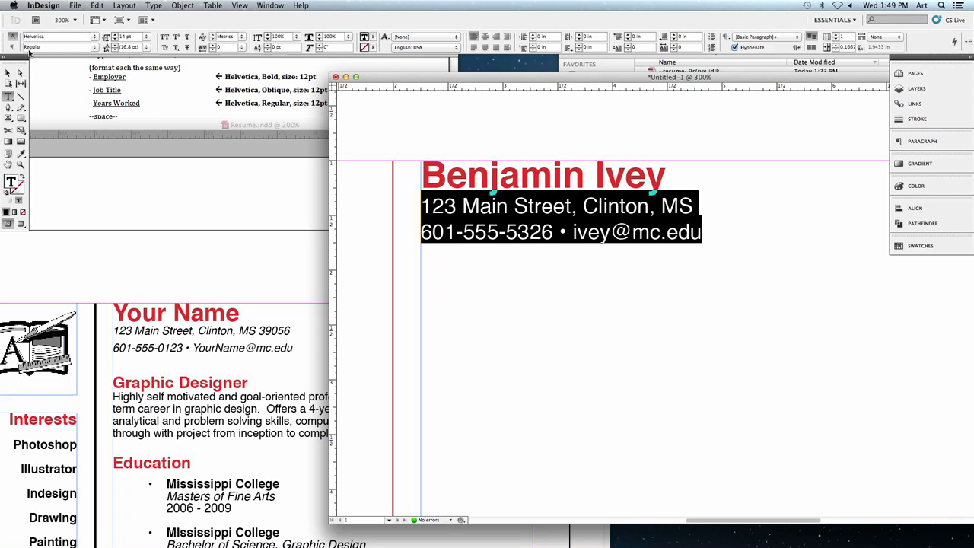
pyautogui.click(96, 49)
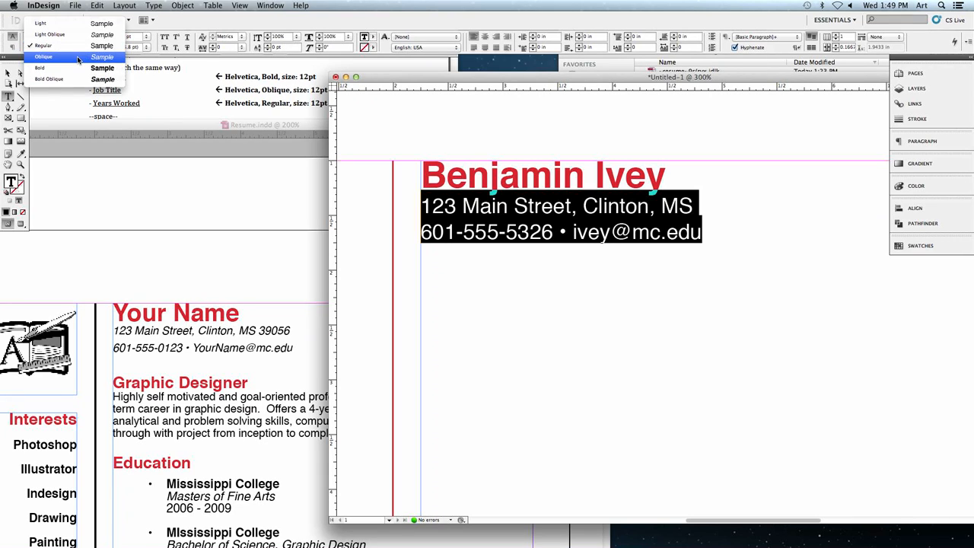
pyautogui.click(77, 58)
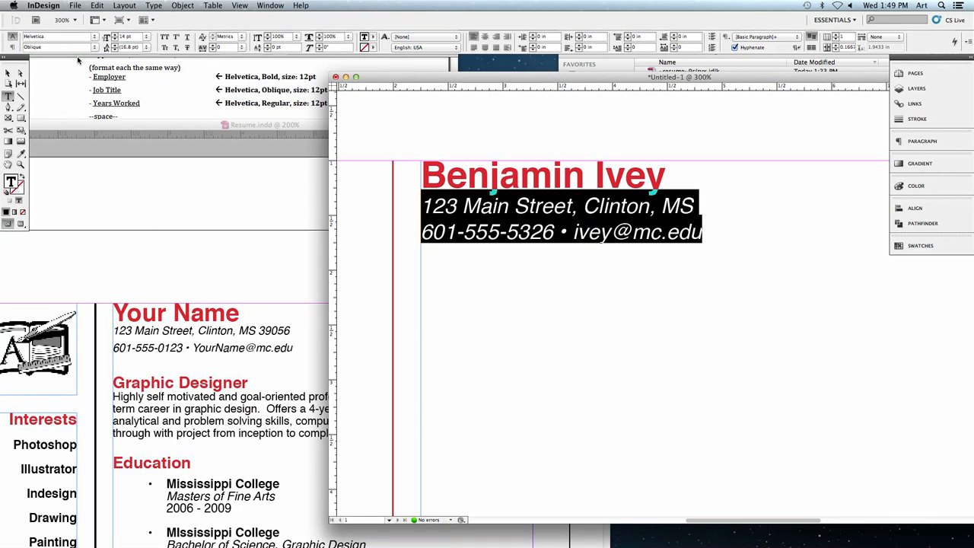
pyautogui.click(669, 231)
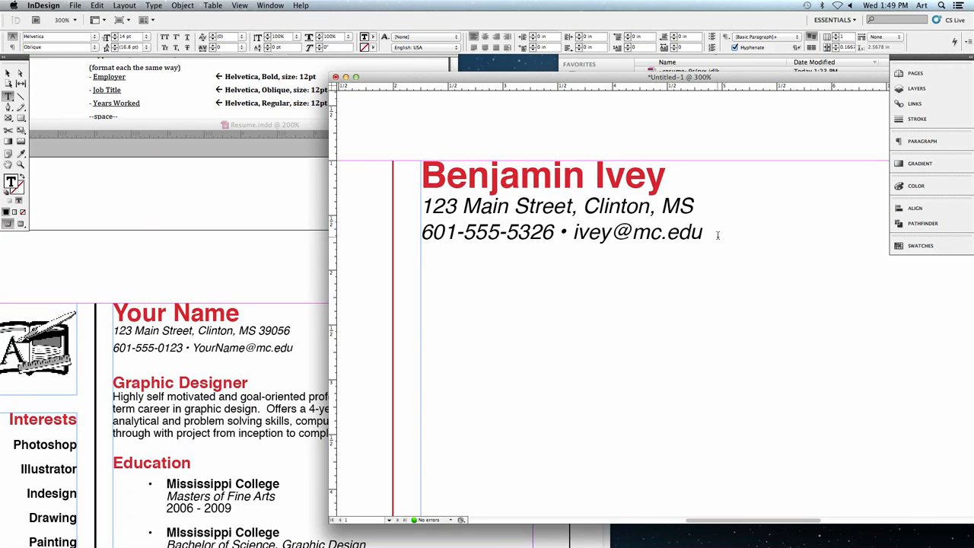
# - Add the heading "Graphic Designer" below the contact line, separated from it by one blank line
pyautogui.click(717, 235)
pyautogui.press('Return')
pyautogui.press('Return')
pyautogui.write('Graphic Des')
pyautogui.press('BackSpace')
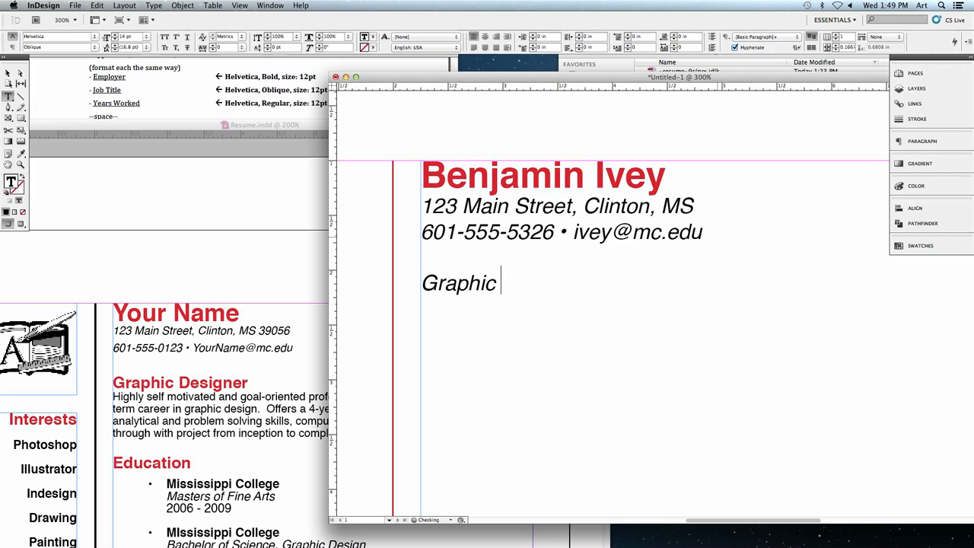
pyautogui.write('Designer')
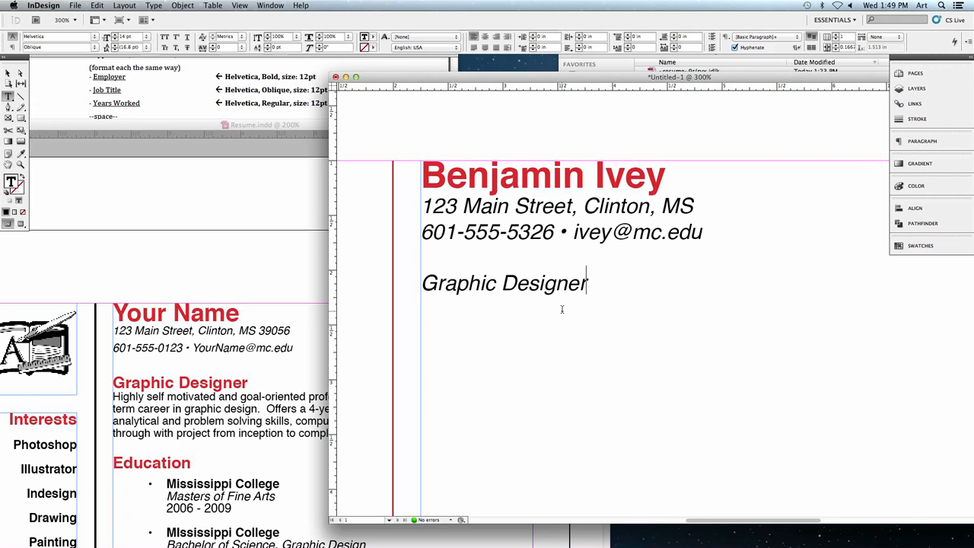
# - Fill in a roughly four-line paragraph of random placeholder text directly under the Graphic Designer heading, following the Resume.indd sample
pyautogui.press('Return')
pyautogui.moveTo(502, 77); pyautogui.dragTo(480, 74)
pyautogui.click(193, 403)
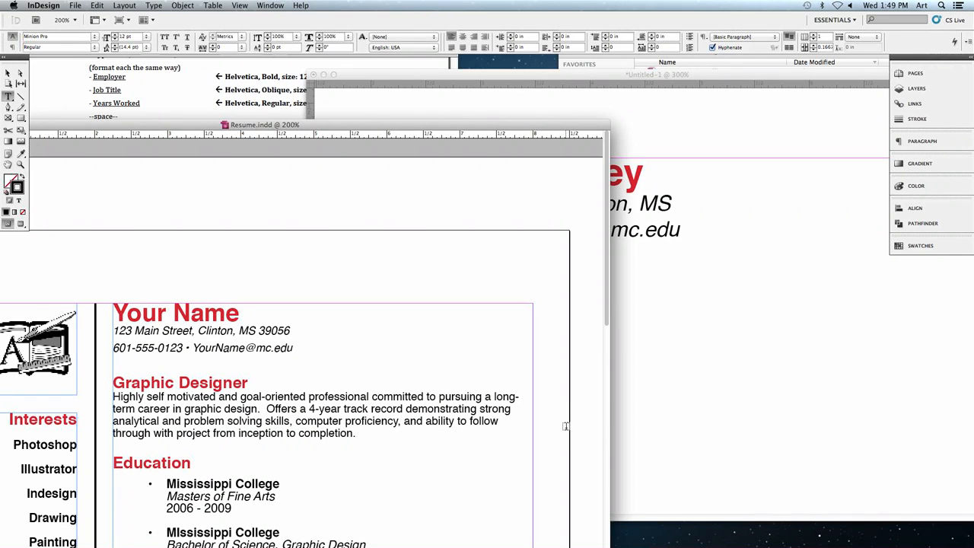
pyautogui.click(708, 416)
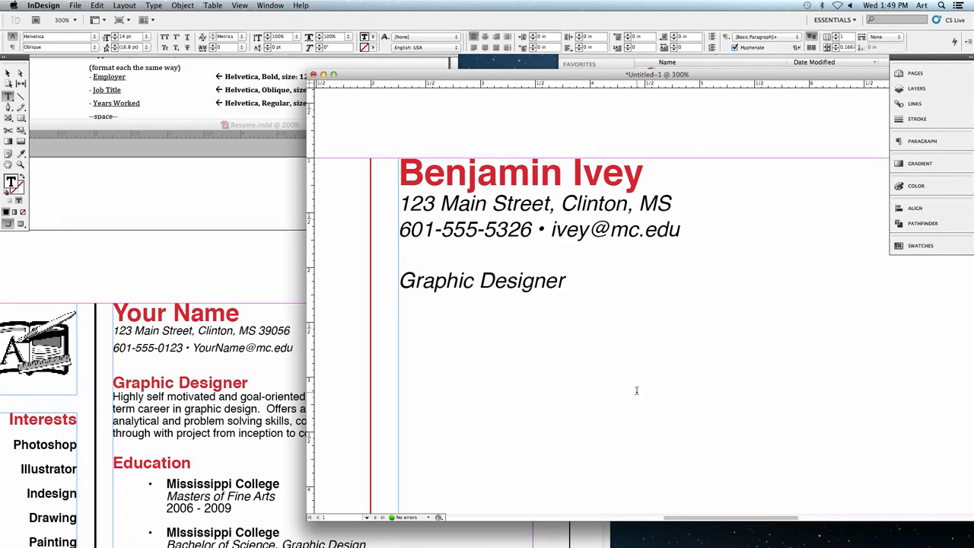
pyautogui.moveTo(683, 74); pyautogui.dragTo(524, 75)
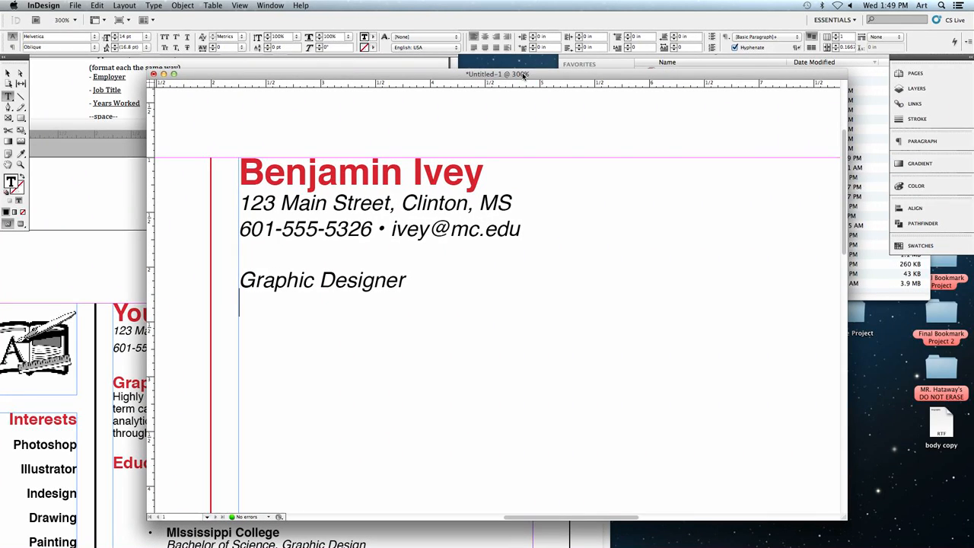
pyautogui.write('lafskj s;lkj xzpocil j;4lkj x;lvk j/l4kja ;sdfilv')
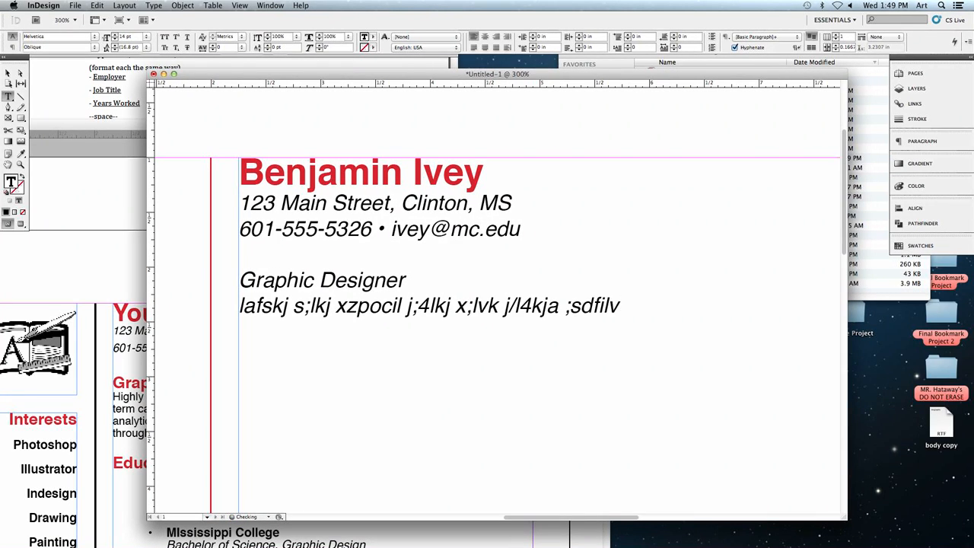
pyautogui.write('j ;lkqj ;lijc v;lkwj .,mn s.,mn xpoi')
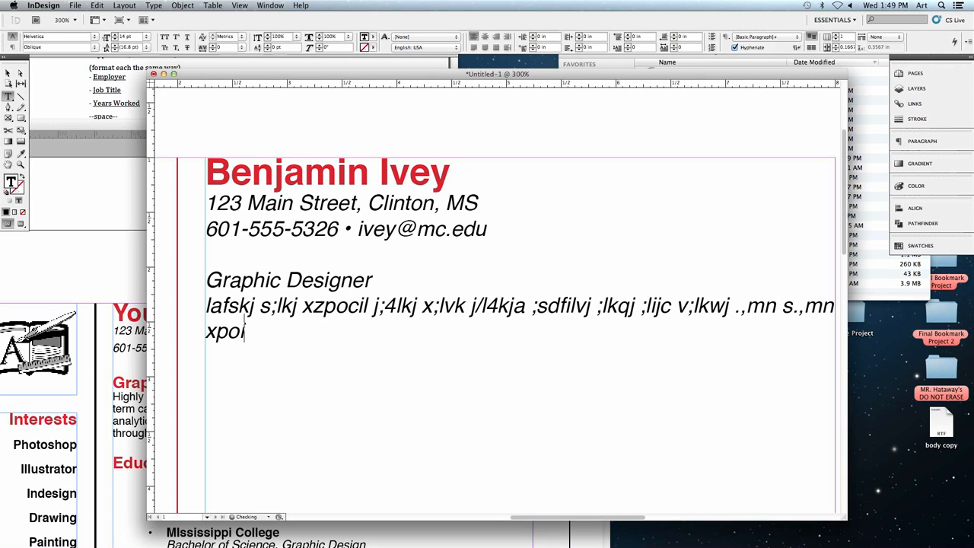
pyautogui.write(' ;lkjn mz ;lkj ;oi uwe;lkn.,mn;l')
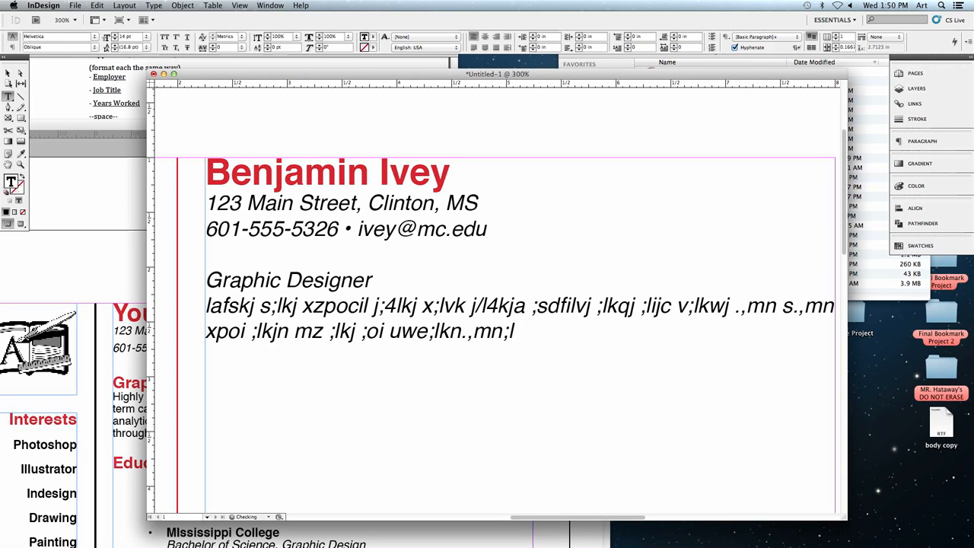
pyautogui.write('kj soij ;lk a,mn. ,mn l kj')
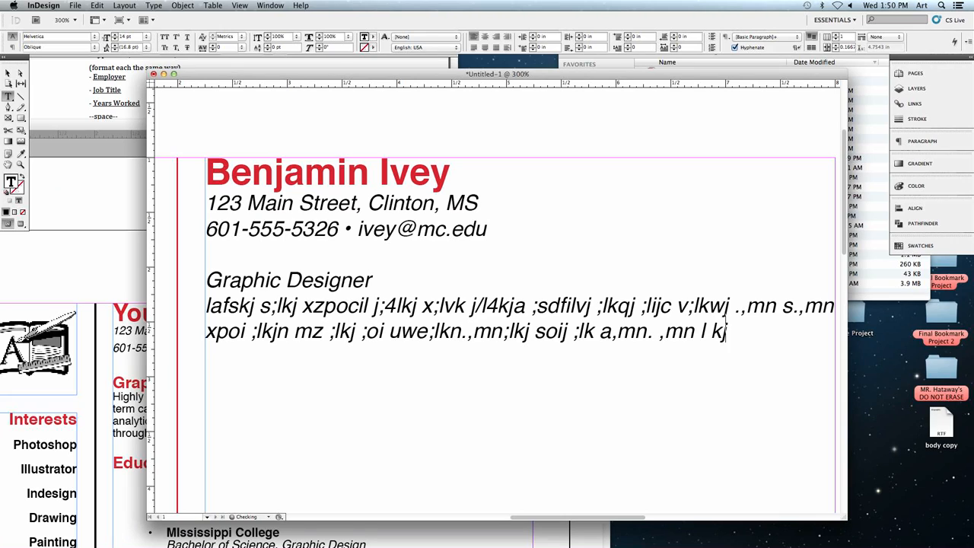
pyautogui.write(' lkj ;lkj;lsk ., x;oi jr')
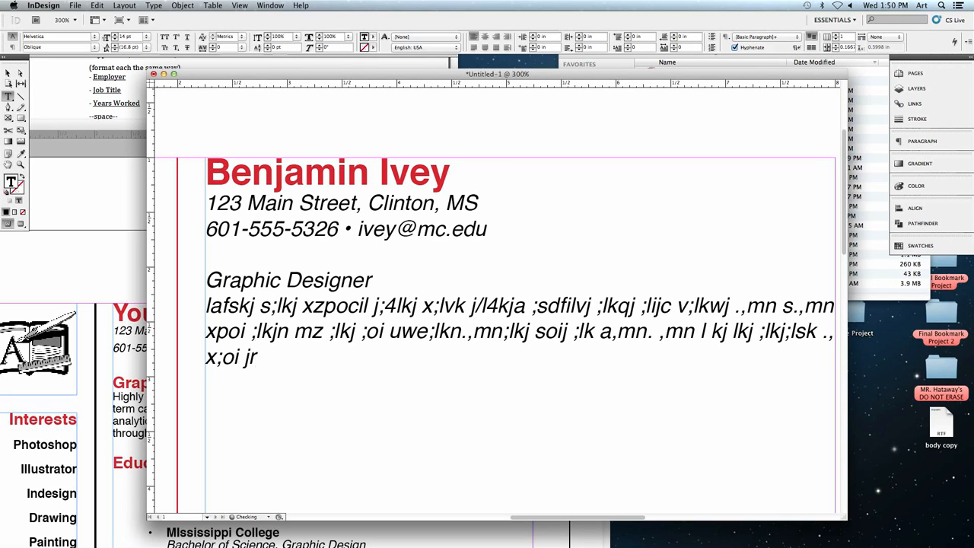
pyautogui.write('lkt m .xmn ;kjr;lkj ;lkzn .,mnx .')
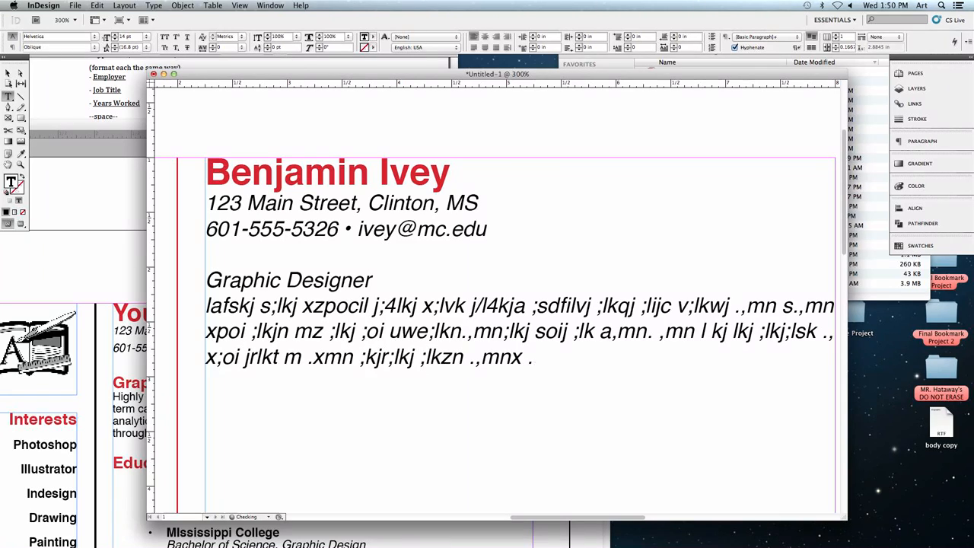
pyautogui.write(',mj ;li lwk ;lkj;l xpoi ;lk.')
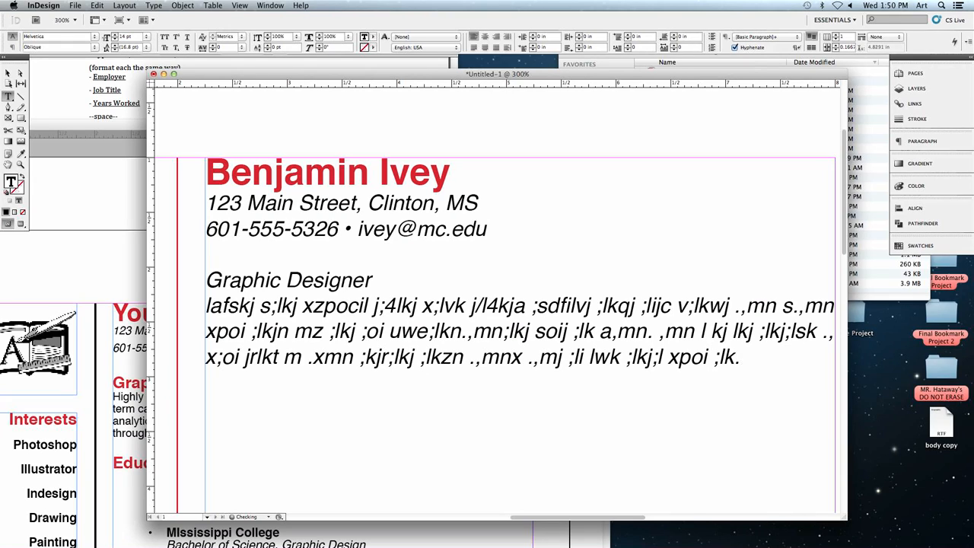
pyautogui.write(',mn;lk;l kj lkj.,mxnc v.j lkj')
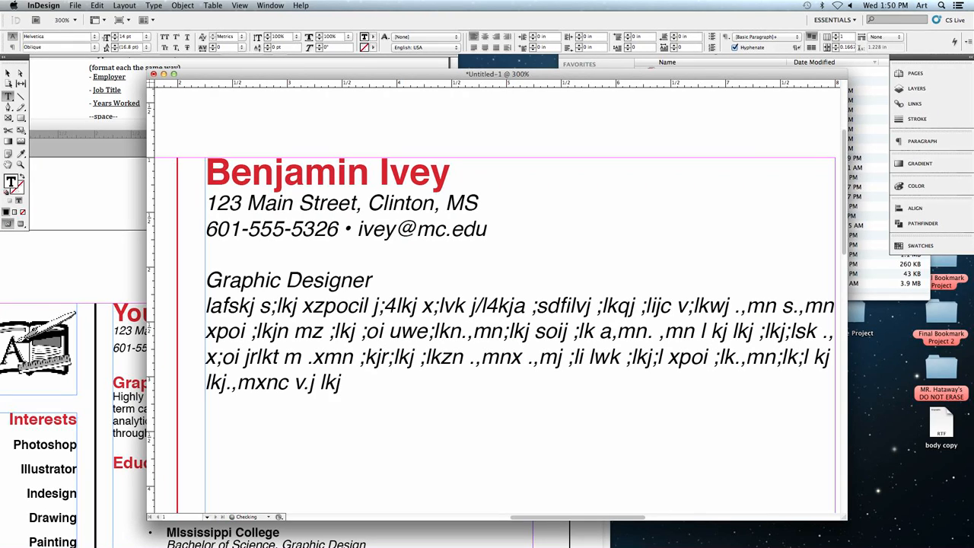
pyautogui.write('l kj e, mn; lk o')
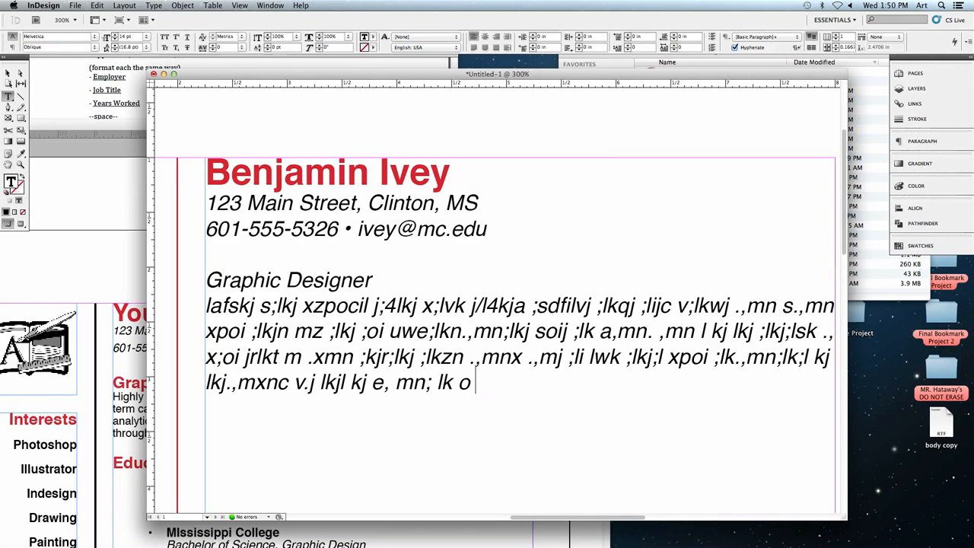
pyautogui.write(';lk js;l kj; lk')
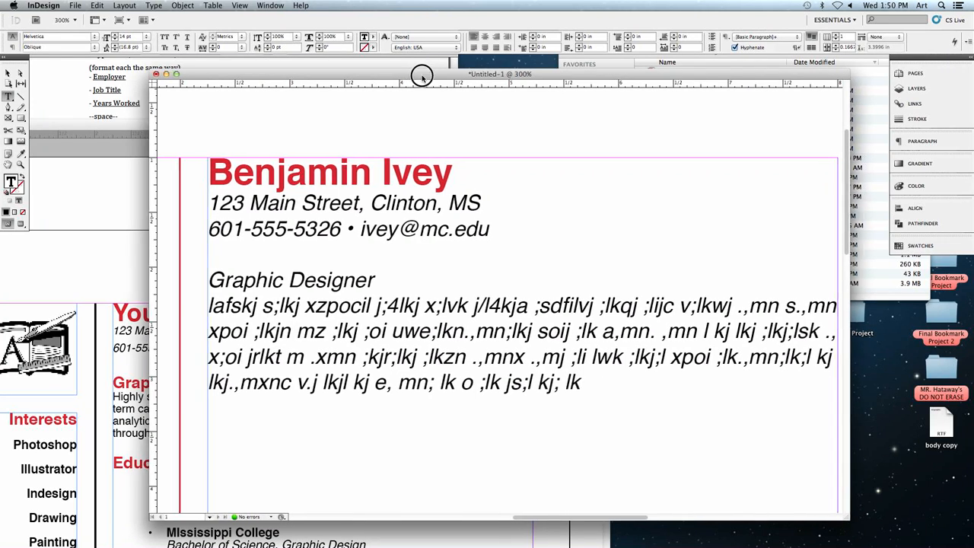
# - Set the Graphic Designer heading to Helvetica Bold at 16 pt
pyautogui.moveTo(419, 76)
pyautogui.mouseDown()
pyautogui.moveTo(608, 86)
pyautogui.moveTo(428, 69)
pyautogui.mouseUp()
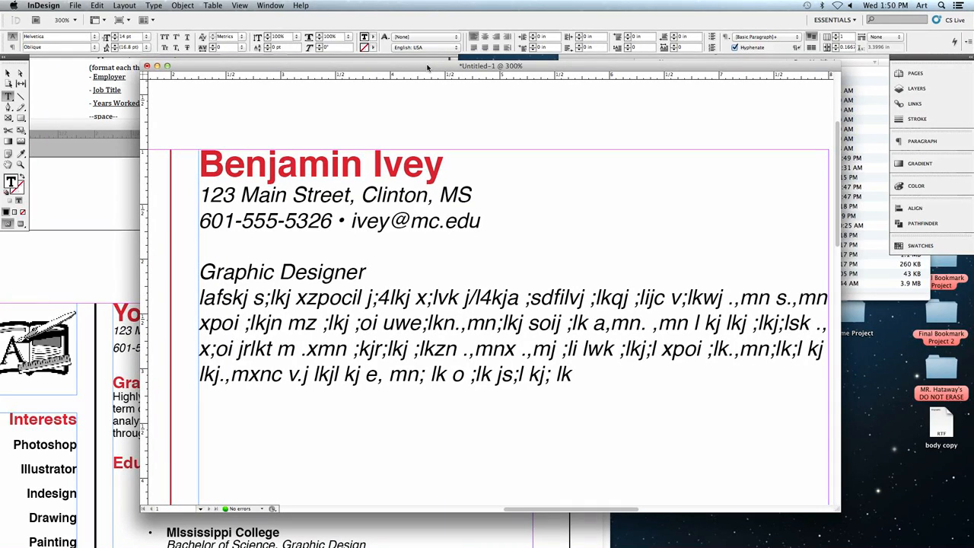
pyautogui.moveTo(392, 69); pyautogui.dragTo(422, 72)
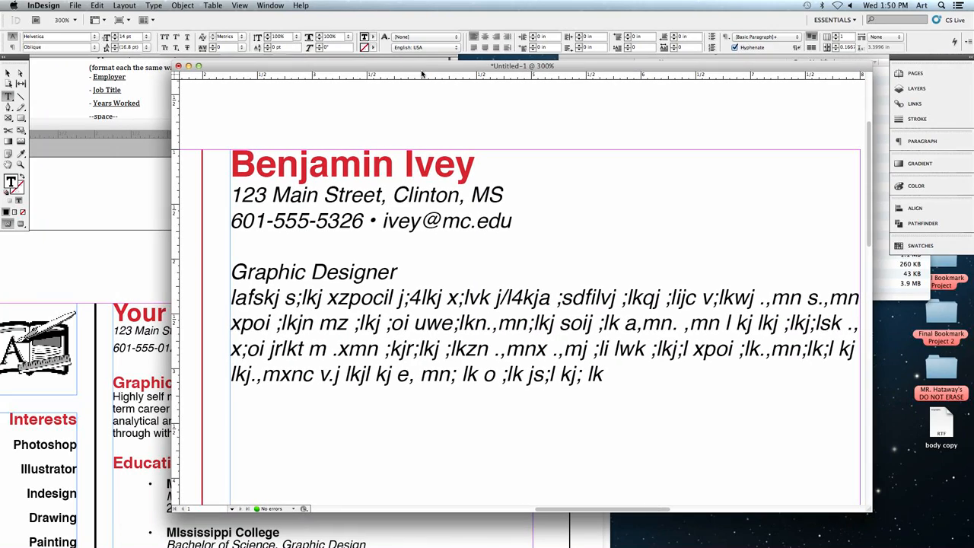
pyautogui.moveTo(430, 267); pyautogui.dragTo(231, 272)
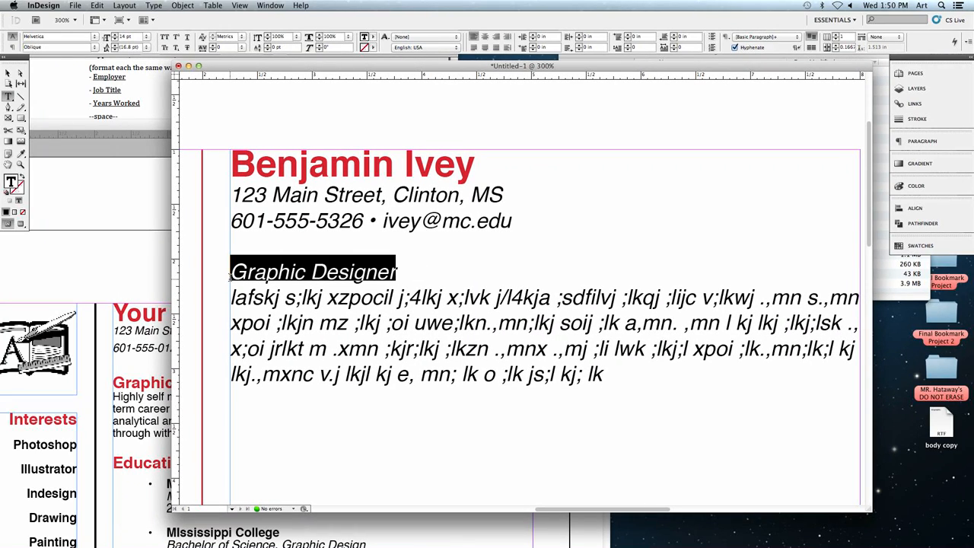
pyautogui.click(95, 48)
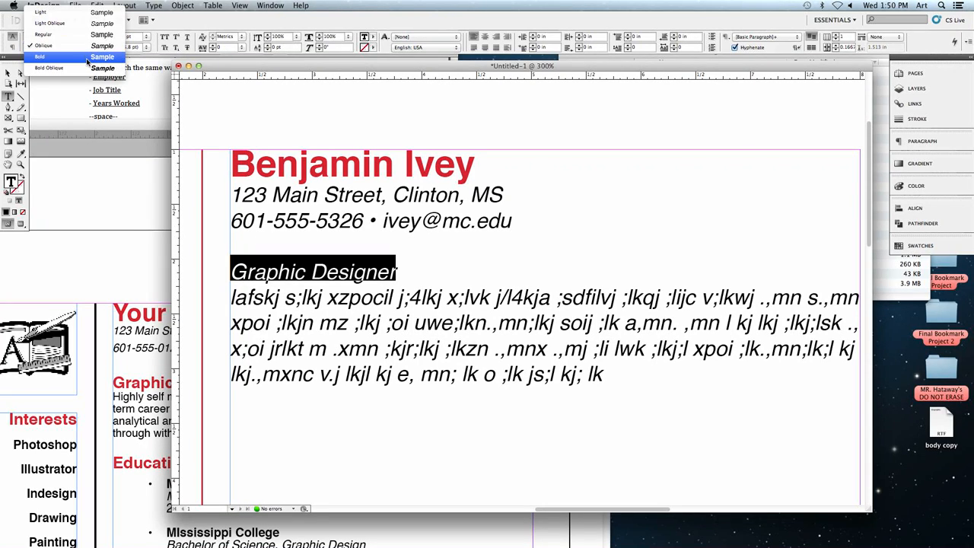
pyautogui.click(88, 57)
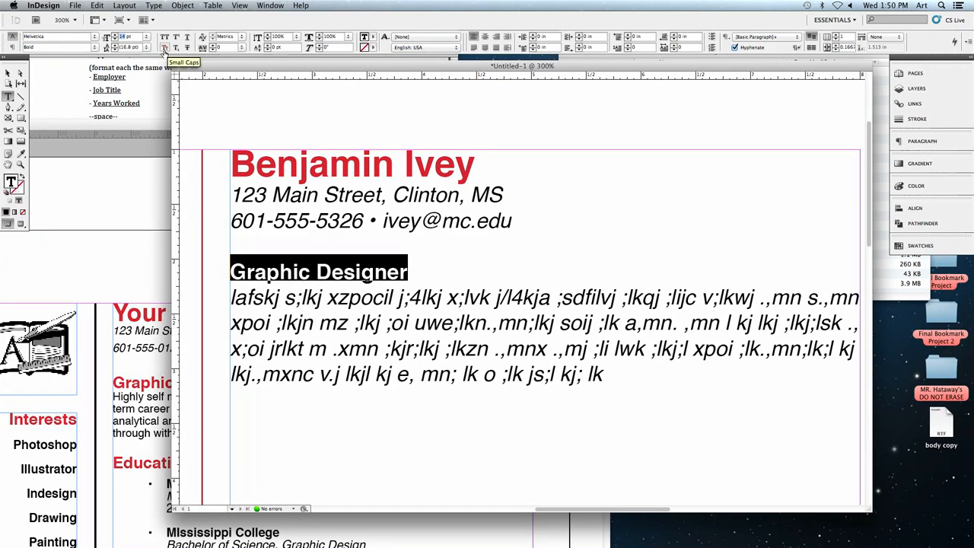
pyautogui.write('16pt')
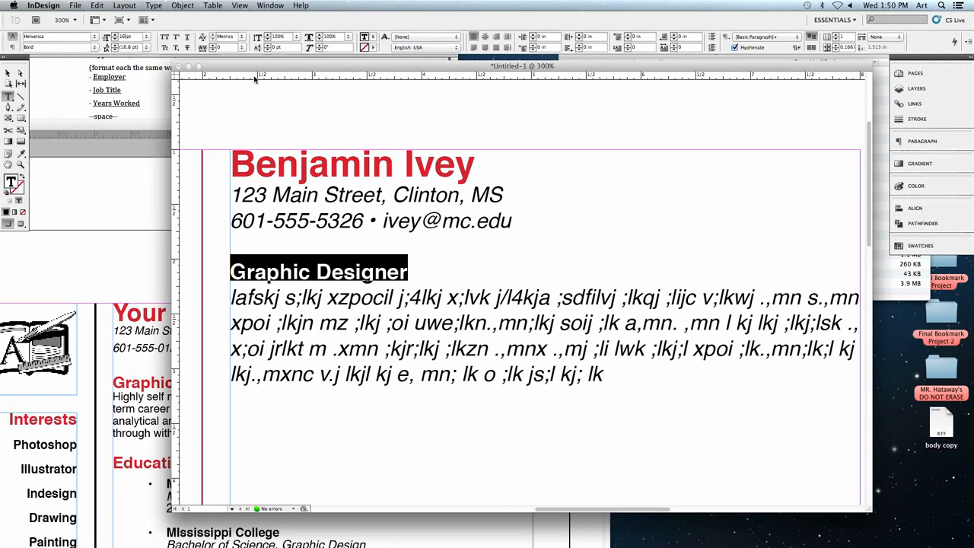
# - Color the Graphic Designer heading red with the C=15 M=100 Y=100 K=0 swatch
pyautogui.click(378, 47)
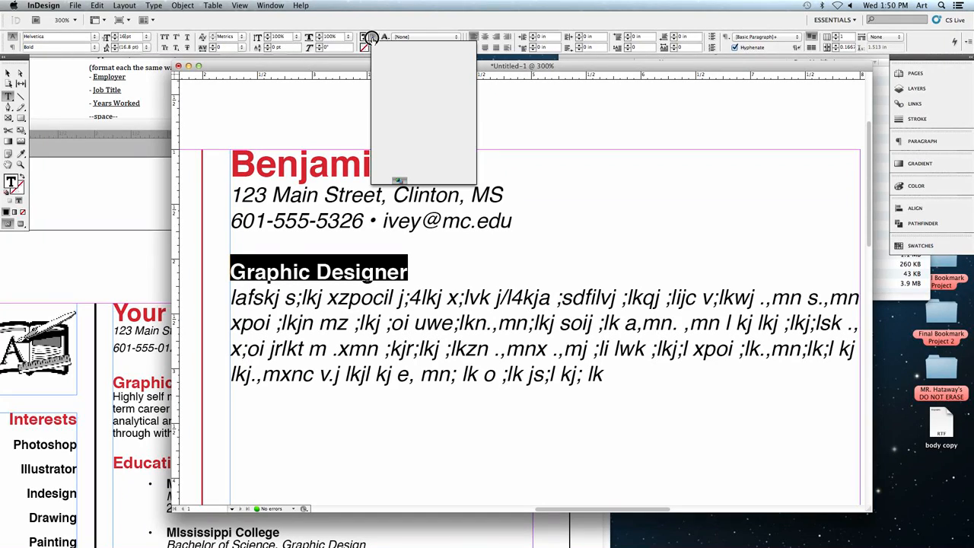
pyautogui.click(381, 129)
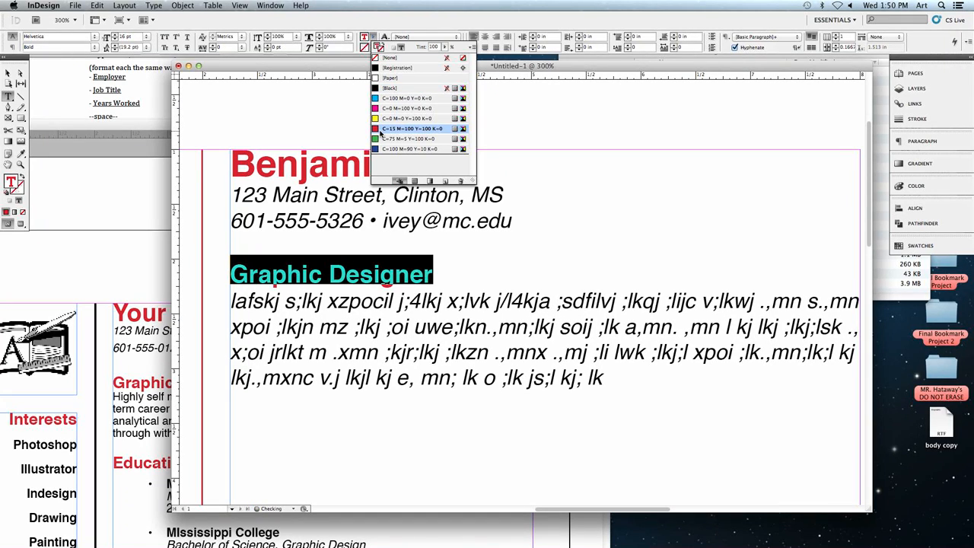
pyautogui.scroll(-1, 494, 292)
pyautogui.click(491, 301)
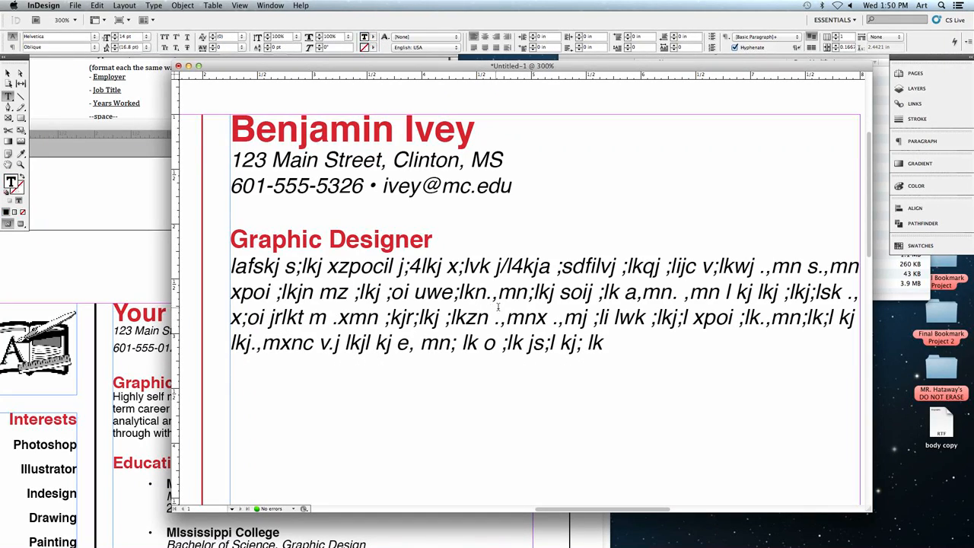
# - Start a new line after the placeholder paragraph and bring the Resume.indd sample to the front at 150% zoom
pyautogui.click(683, 340)
pyautogui.press('Return')
pyautogui.moveTo(300, 69); pyautogui.dragTo(366, 72)
pyautogui.click(194, 128)
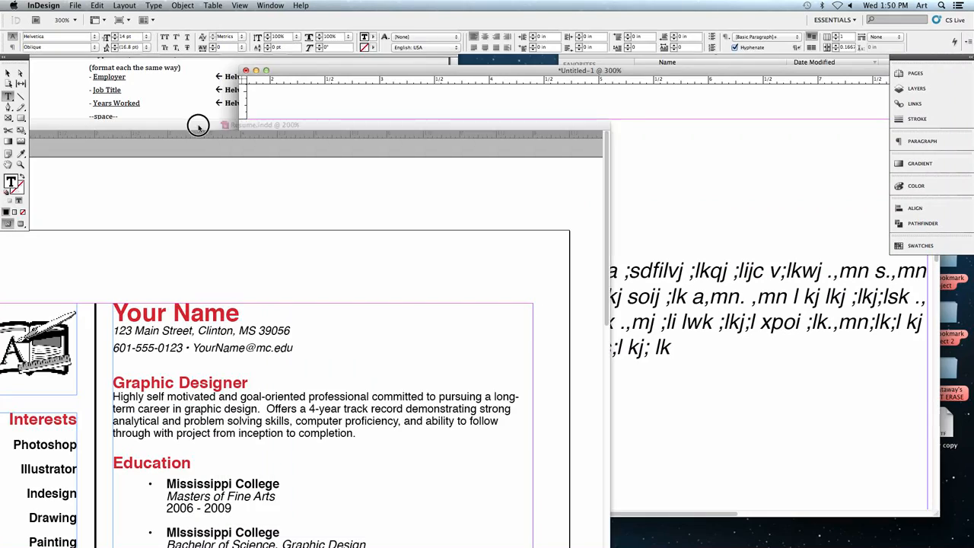
pyautogui.moveTo(194, 124); pyautogui.dragTo(245, 62)
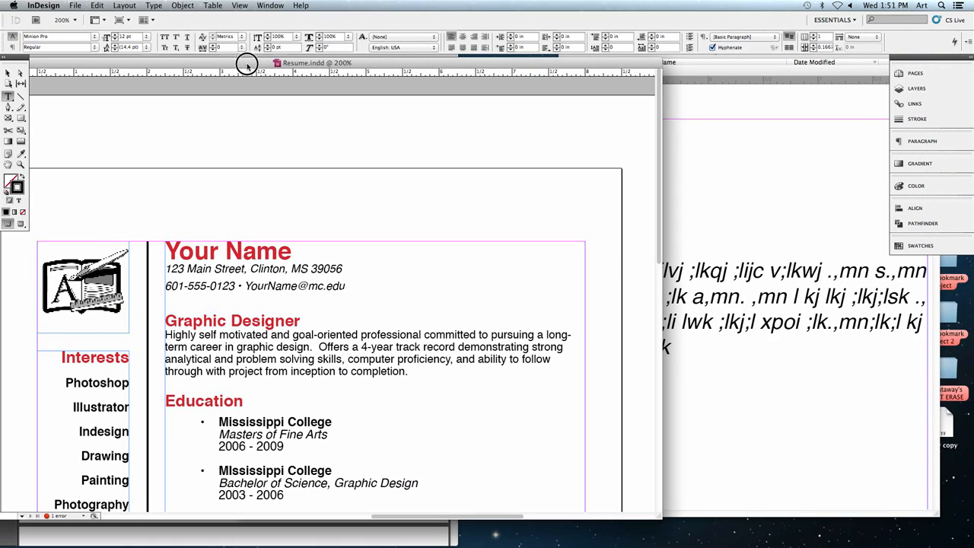
pyautogui.press('super+minus')
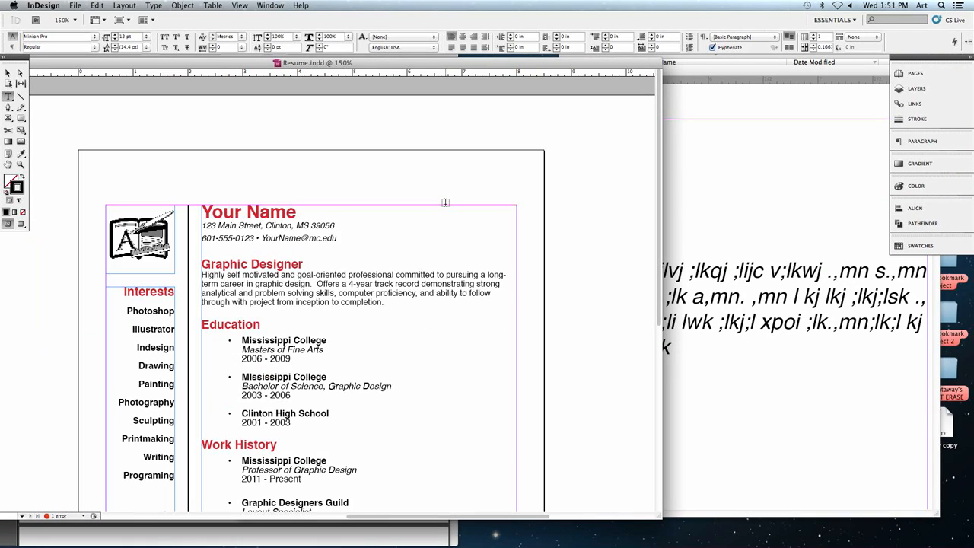
# - Check the Resume.indd sample's sections, and add an Education heading below the placeholder paragraph in the untitled résumé, leaving a blank line between them
pyautogui.scroll(-5, 226, 350)
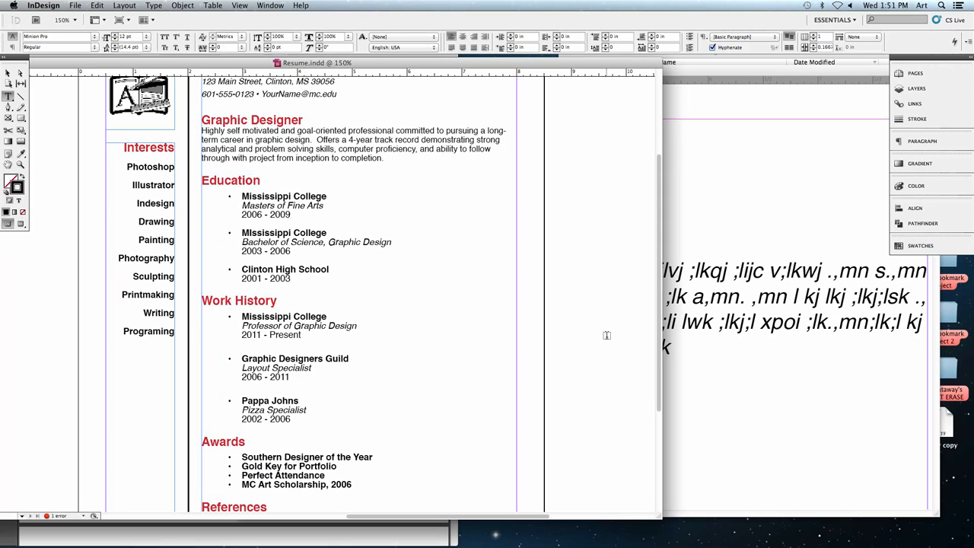
pyautogui.click(700, 359)
pyautogui.scroll(-2, 588, 350)
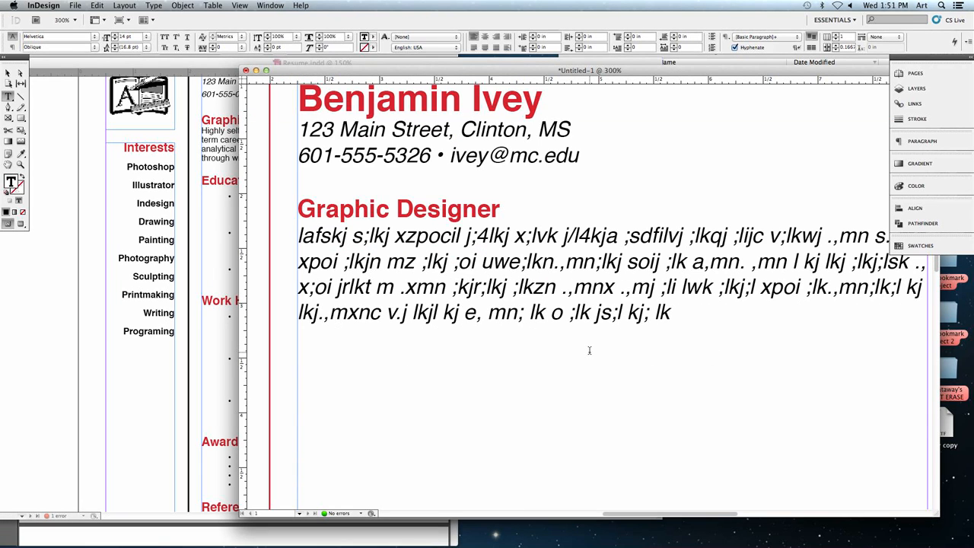
pyautogui.write('Education')
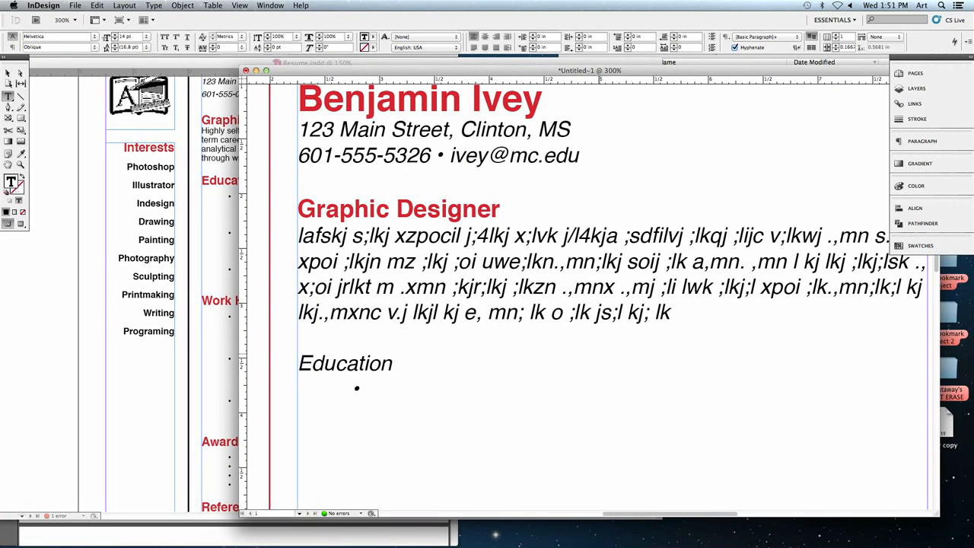
# - Enter Mississippi College as an indented bulleted entry under Education, keeping the sample's matching section in view beside the document
pyautogui.press('Tab')
pyautogui.moveTo(366, 71); pyautogui.dragTo(482, 95)
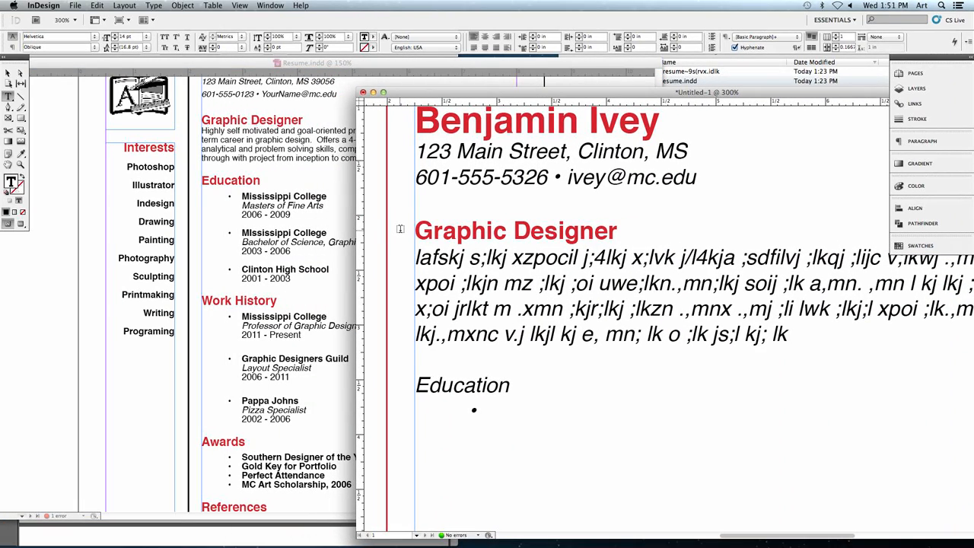
pyautogui.write('Mississip')
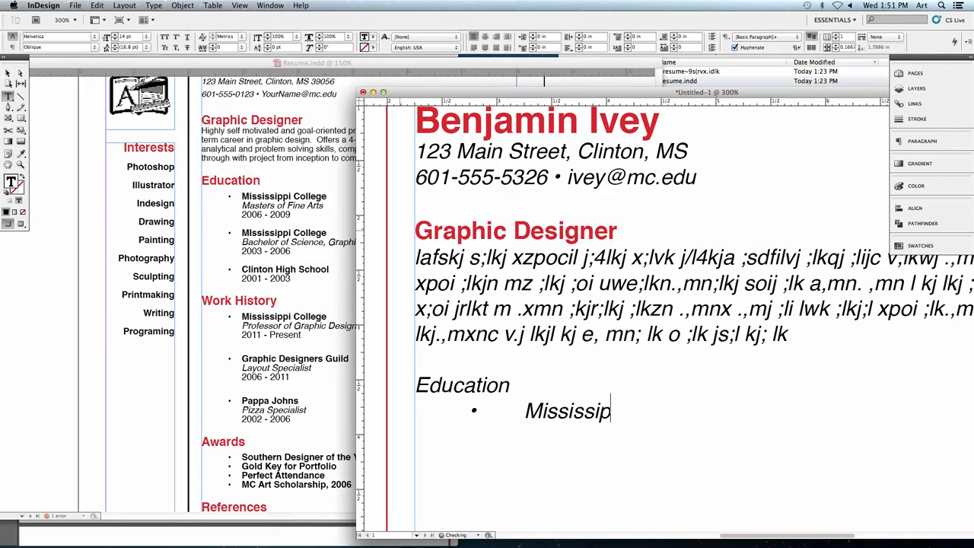
pyautogui.write('pi College')
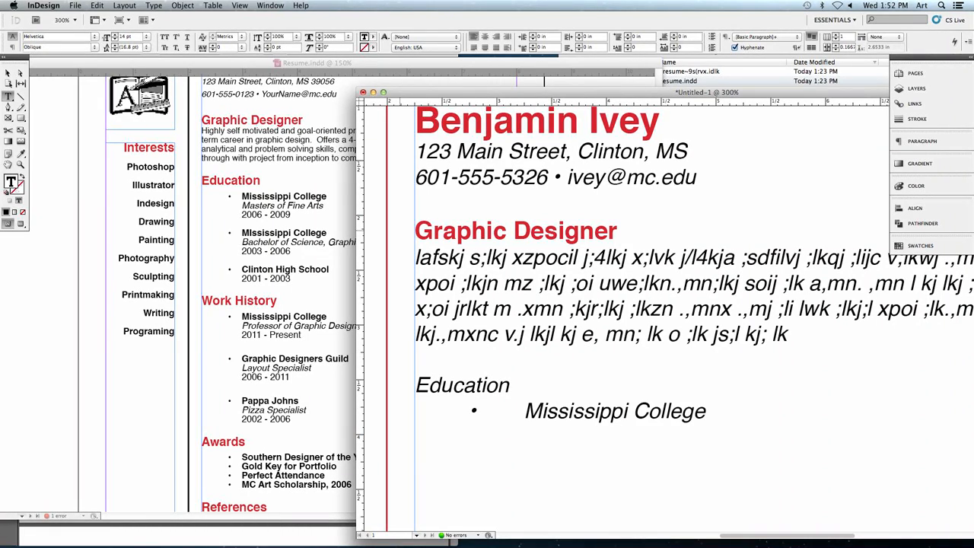
# - Add two lines below Mississippi College, tab-aligned with it: Masters of Fine Arts and 2006-2009
pyautogui.press('Return')
pyautogui.press('Tab')
pyautogui.press('Tab')
pyautogui.write('Master')
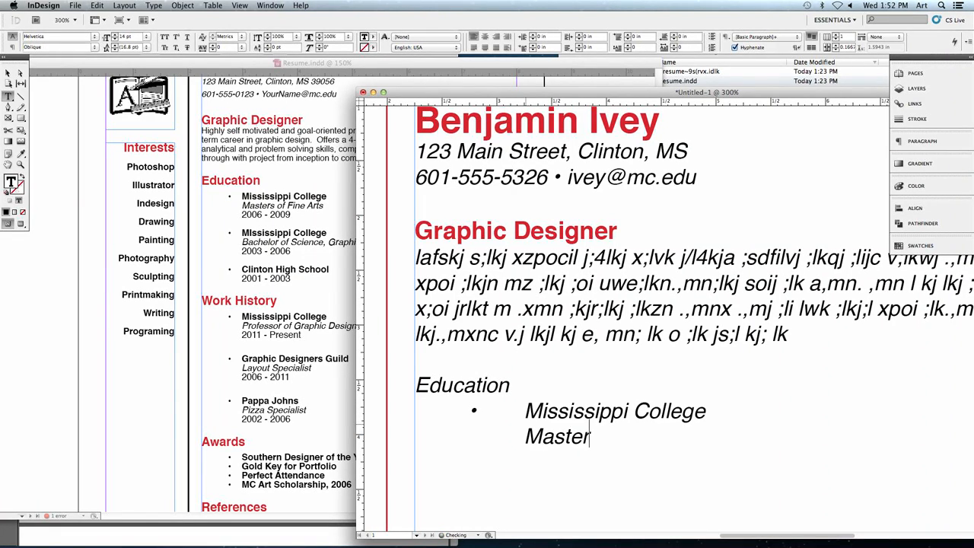
pyautogui.write('s of Fine Arts')
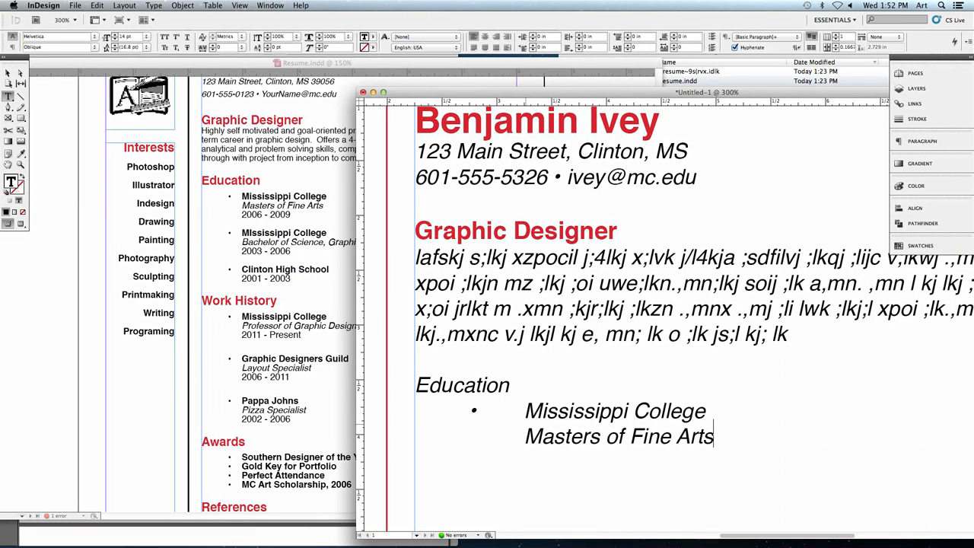
pyautogui.press('Return')
pyautogui.press('Tab')
pyautogui.press('Tab')
pyautogui.write('2006-2009')
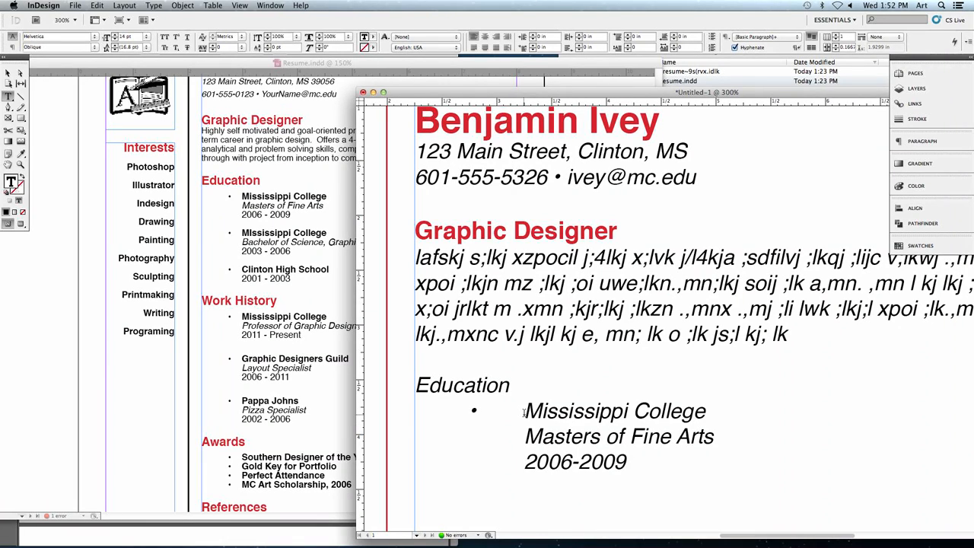
# - Format the Education heading as Helvetica Bold, 16 pt, in the red C=15 M=100 Y=100 K=0 swatch
pyautogui.doubleClick(441, 383)
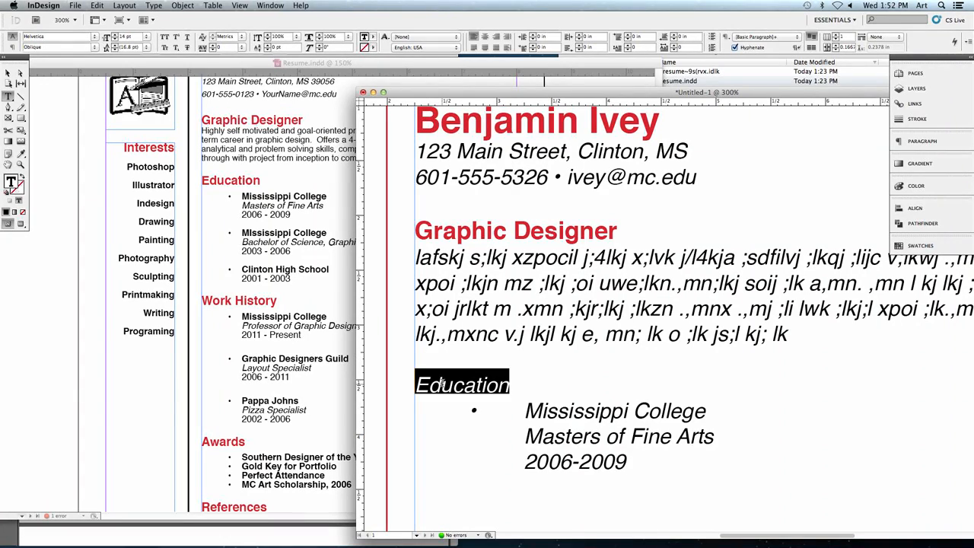
pyautogui.click(95, 47)
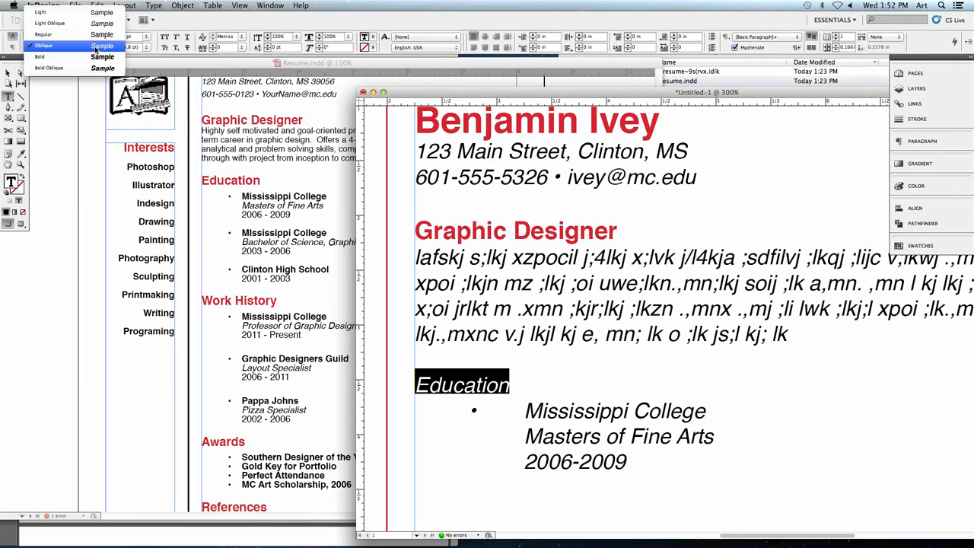
pyautogui.click(88, 60)
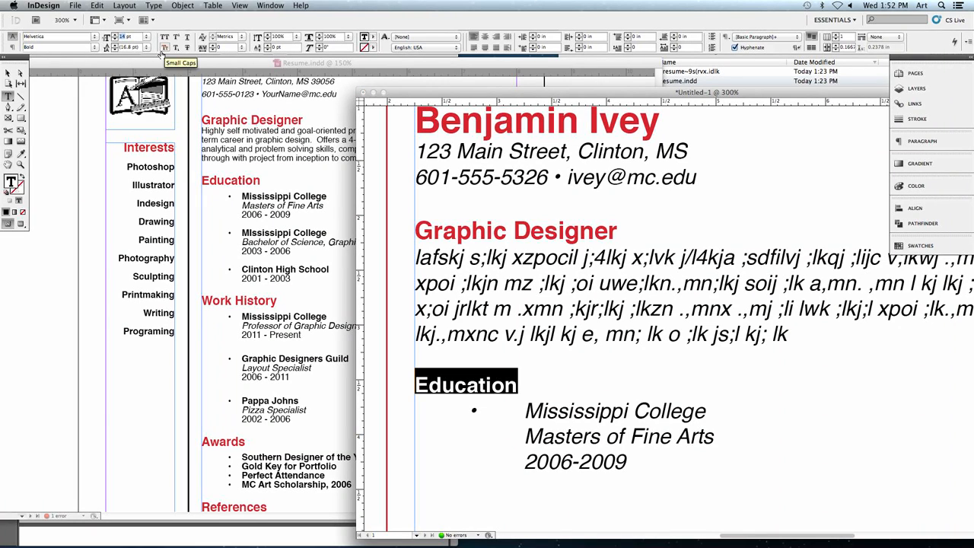
pyautogui.click(381, 46)
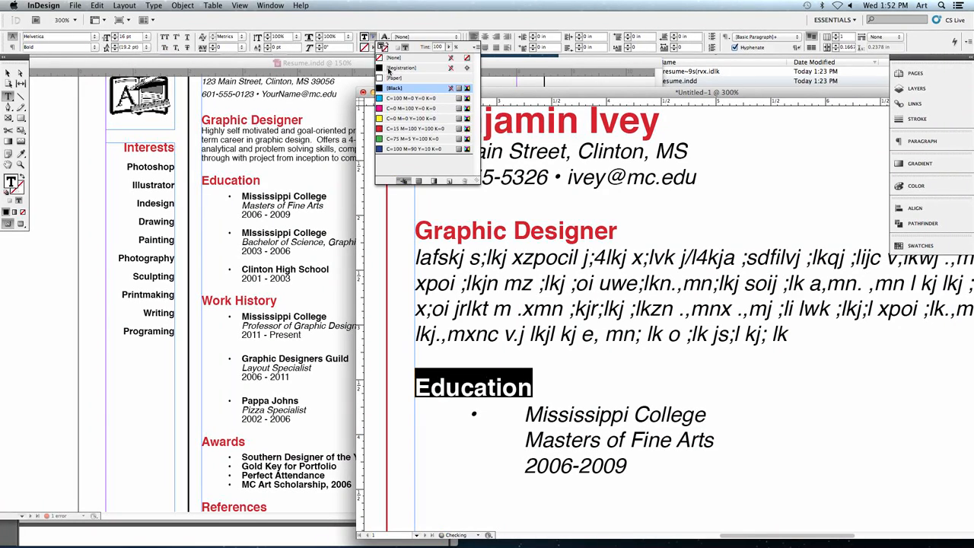
pyautogui.click(382, 129)
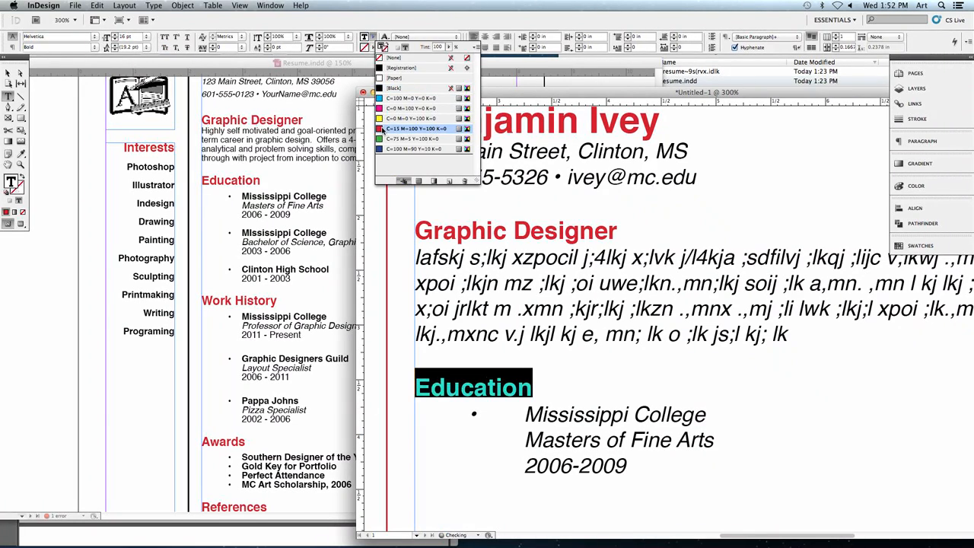
# - Set the Mississippi College line to Bold at 12 pt
pyautogui.click(540, 410)
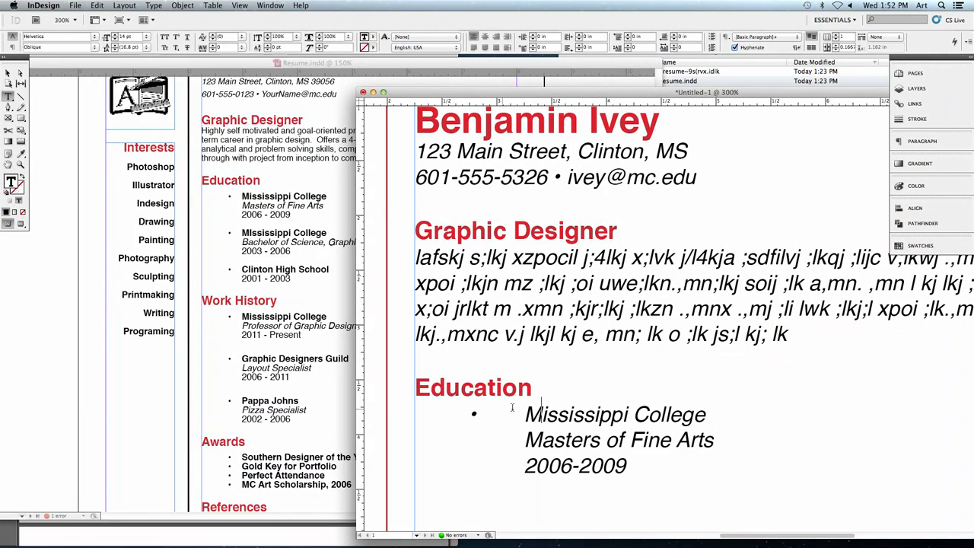
pyautogui.moveTo(524, 414); pyautogui.dragTo(708, 420)
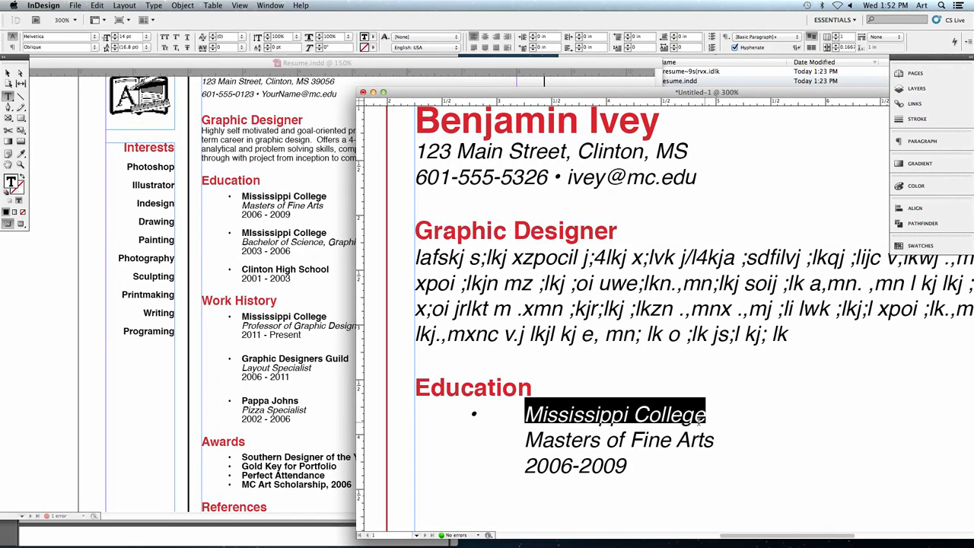
pyautogui.click(94, 47)
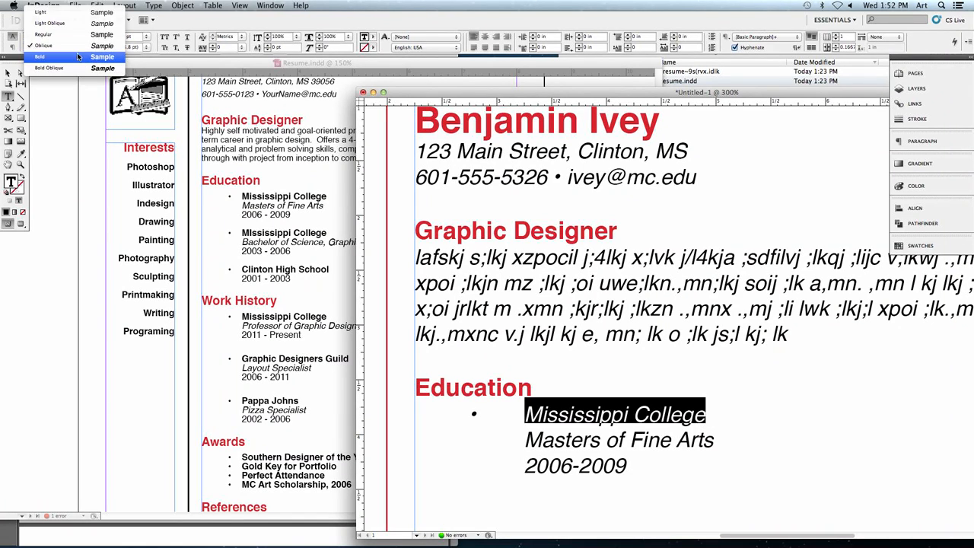
pyautogui.click(76, 58)
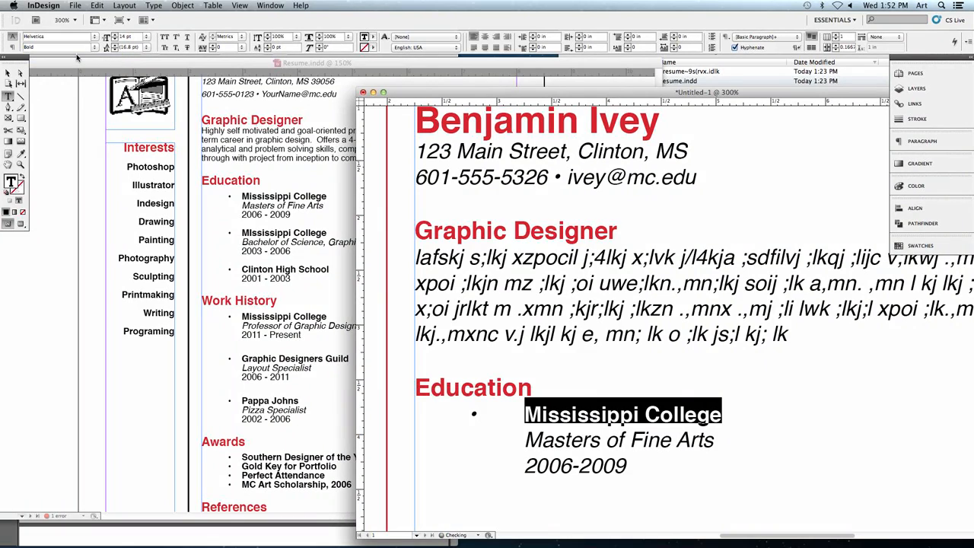
pyautogui.doubleClick(123, 37)
pyautogui.click(632, 401)
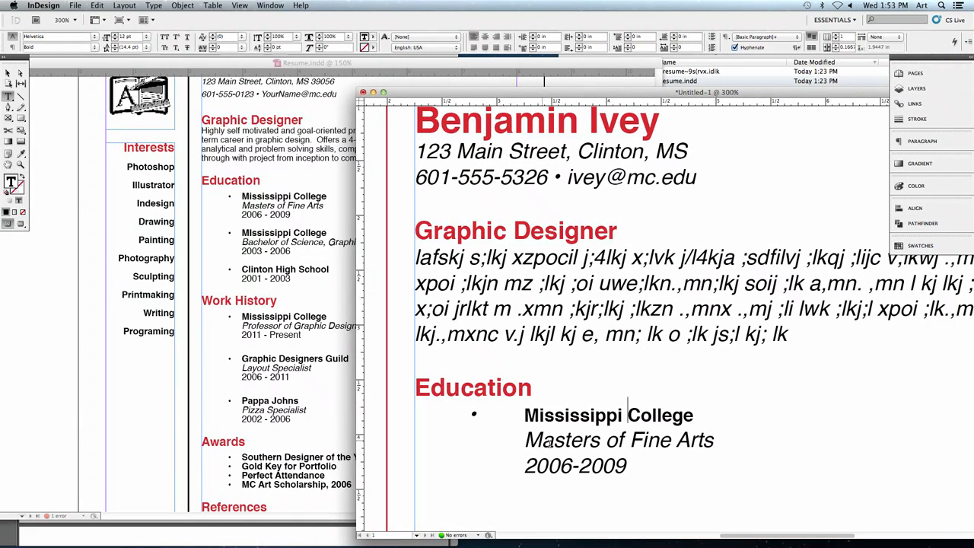
# - Set the Masters of Fine Arts and 2006-2009 lines to 12 pt
pyautogui.moveTo(628, 467); pyautogui.dragTo(423, 445)
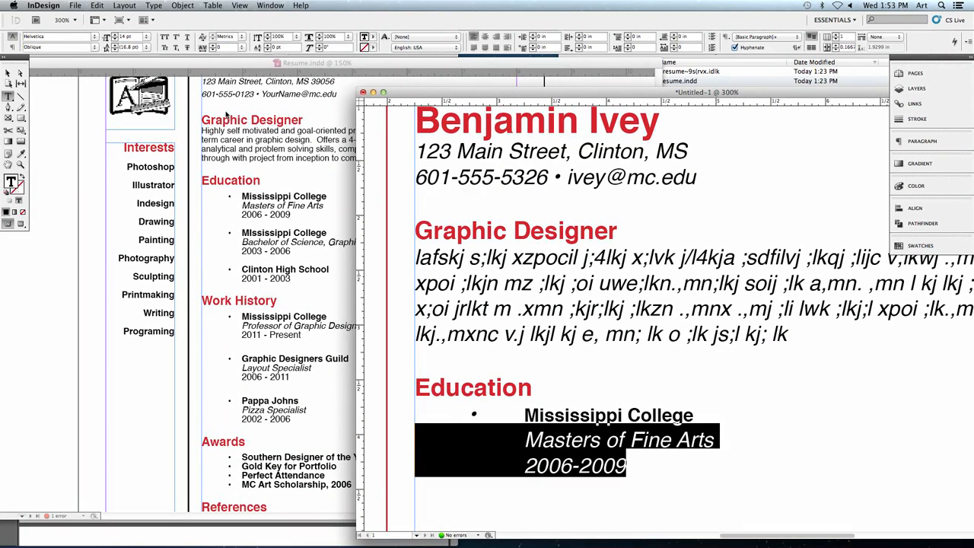
pyautogui.click(121, 37)
pyautogui.write('12')
pyautogui.press('super+shift+comma')
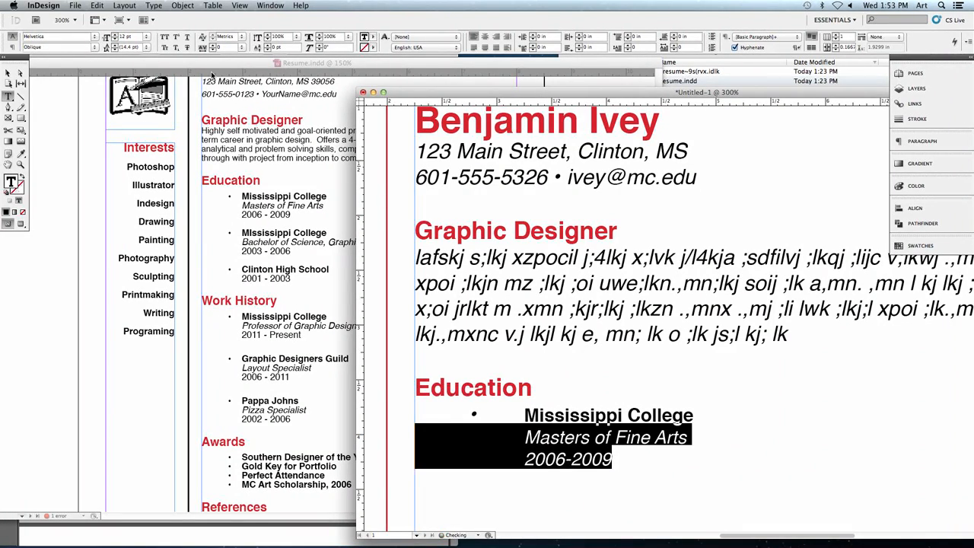
pyautogui.click(566, 454)
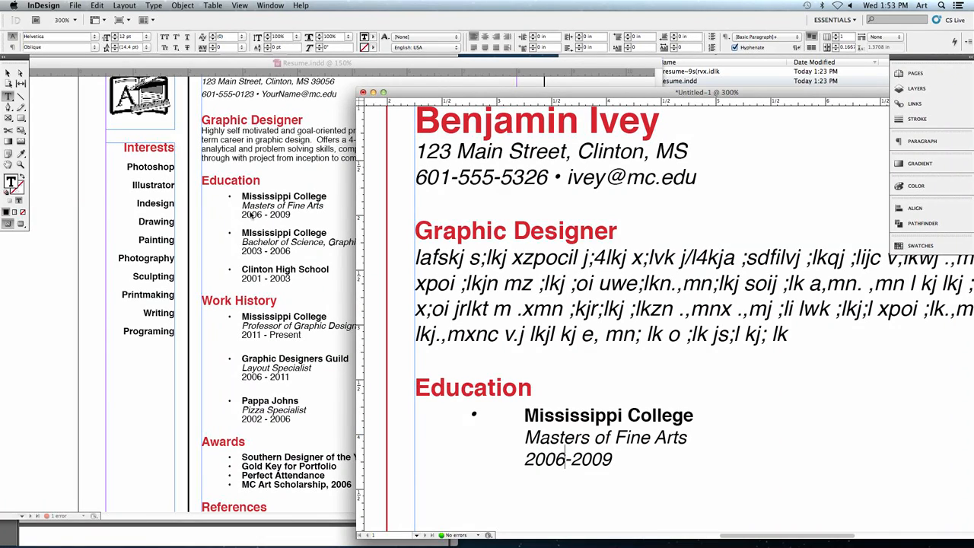
# - Copy the whole Mississippi College entry with its bullet, degree and dates, and paste it below after a blank line
pyautogui.click(614, 459)
pyautogui.moveTo(517, 92); pyautogui.dragTo(213, 83)
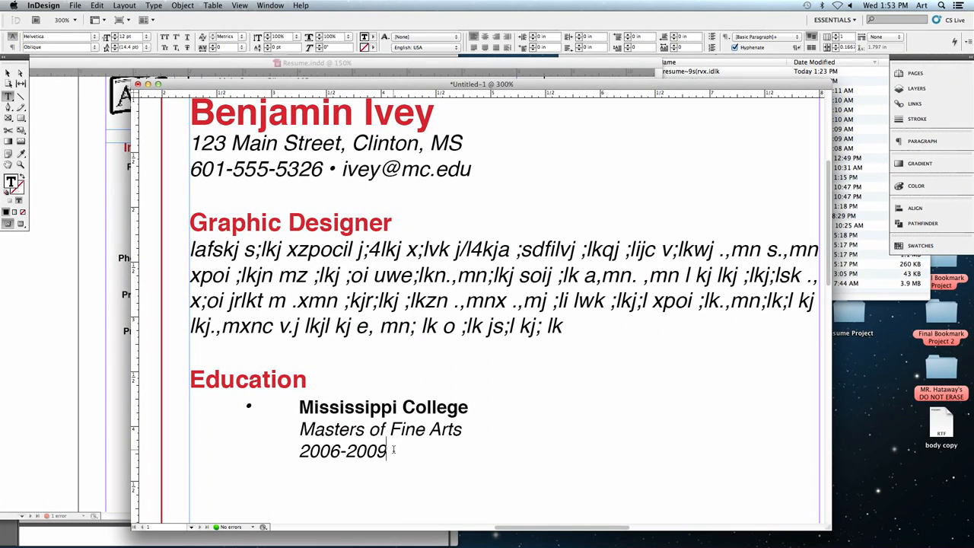
pyautogui.moveTo(386, 452); pyautogui.dragTo(195, 396)
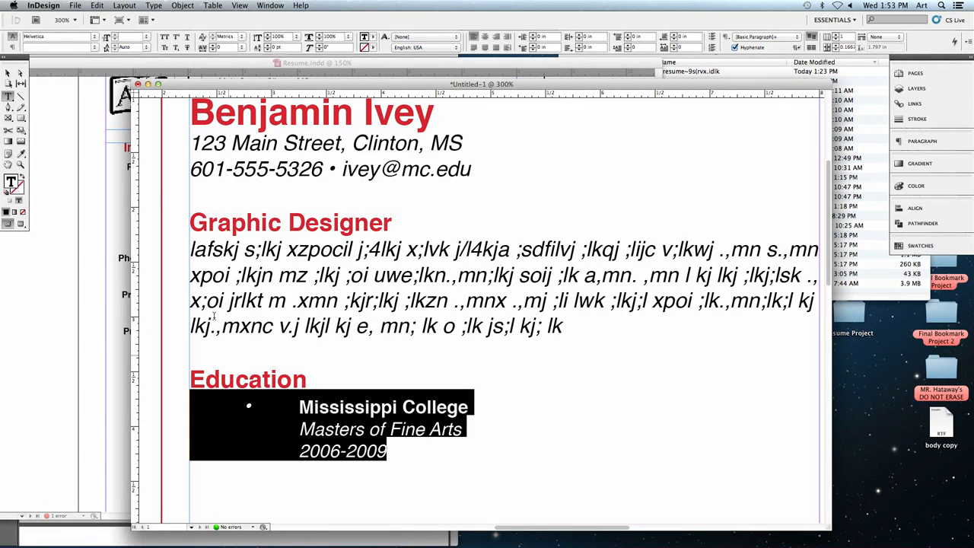
pyautogui.click(95, 6)
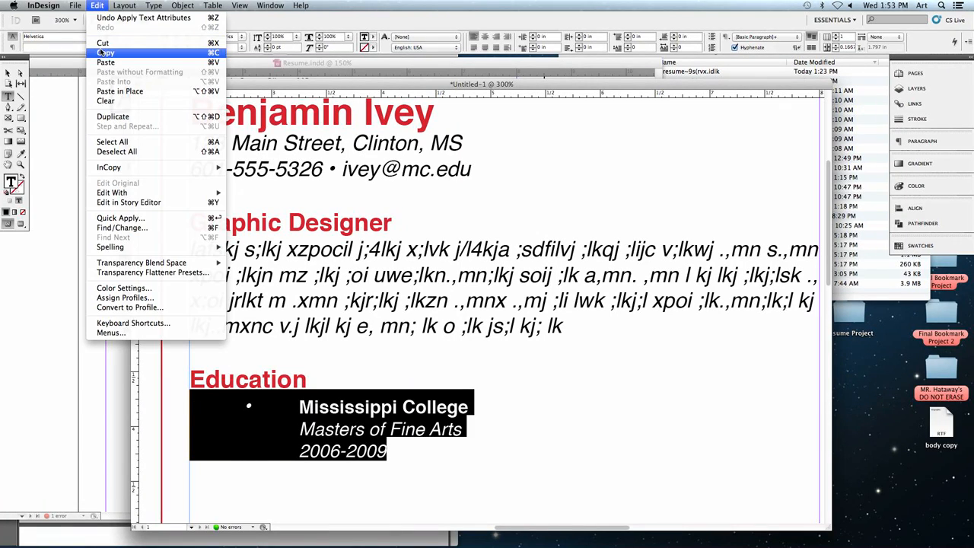
pyautogui.click(100, 54)
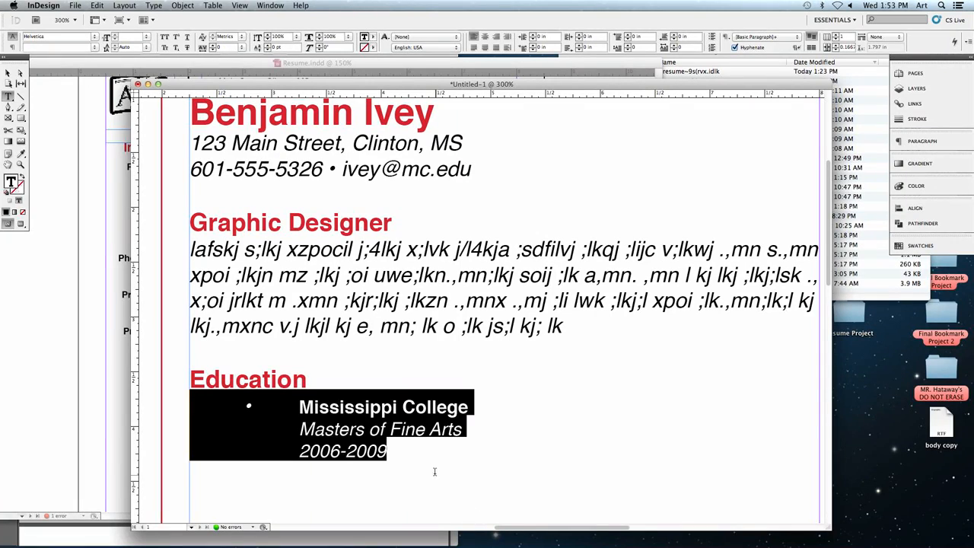
pyautogui.click(423, 456)
pyautogui.scroll(-4, 423, 456)
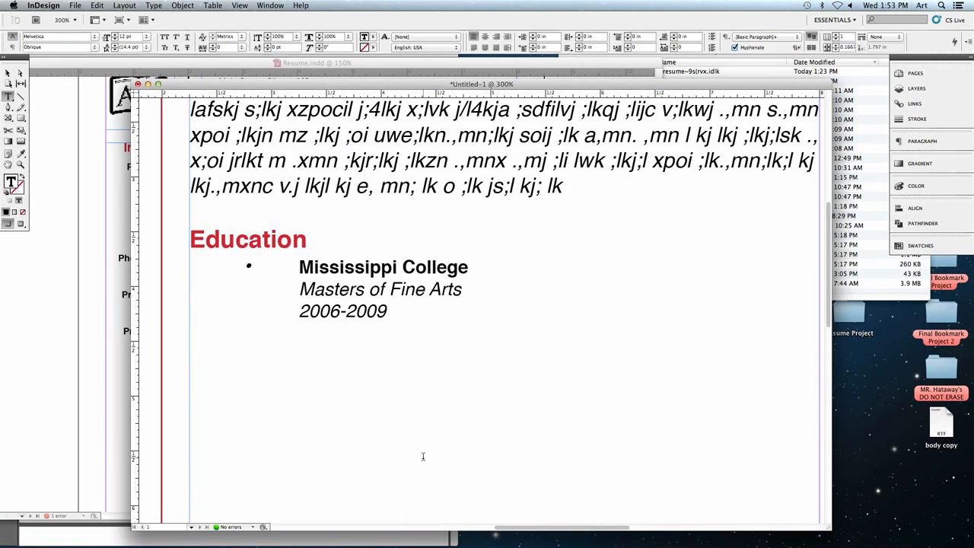
pyautogui.press('Return')
pyautogui.click(76, 5)
pyautogui.moveTo(97, 5)
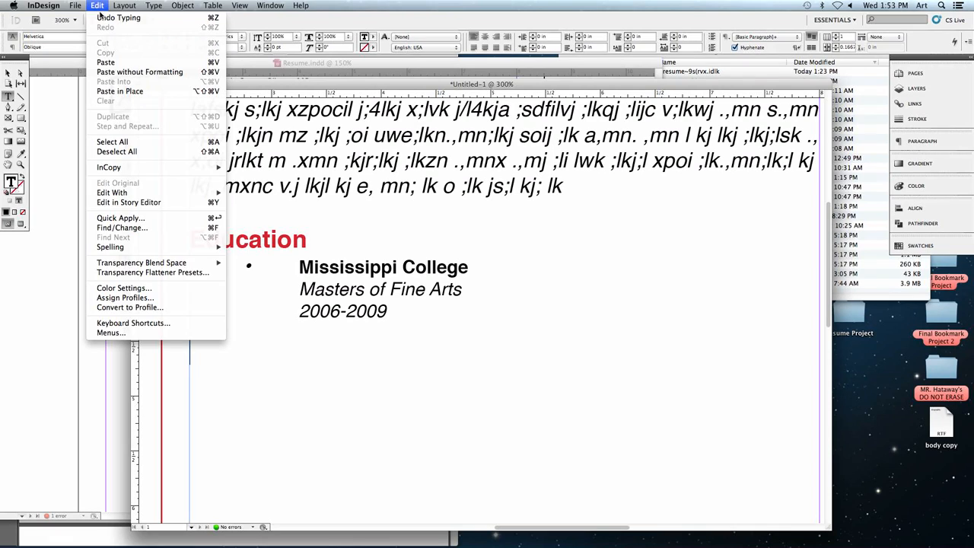
pyautogui.click(107, 62)
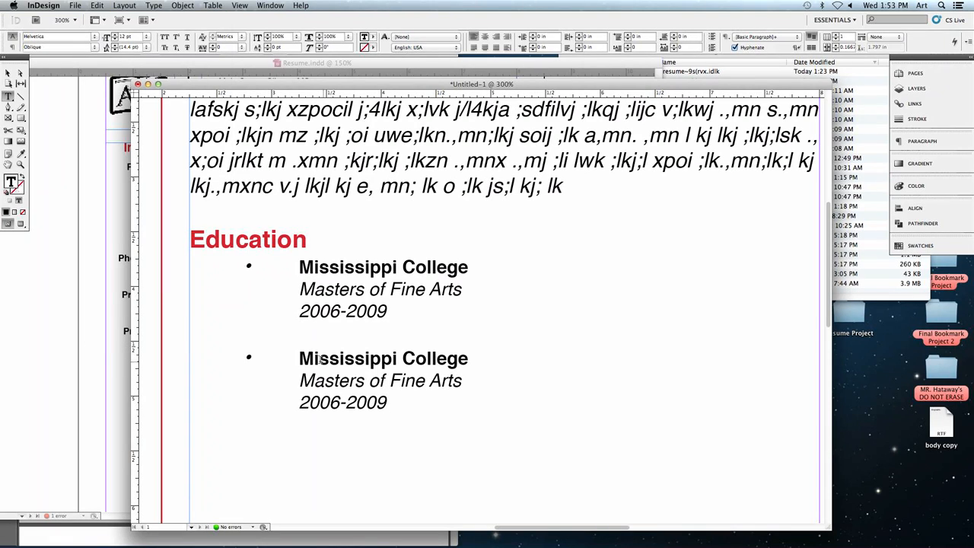
# - Replace the school name in the second Education entry with Clinton High School
pyautogui.moveTo(302, 356); pyautogui.dragTo(469, 358)
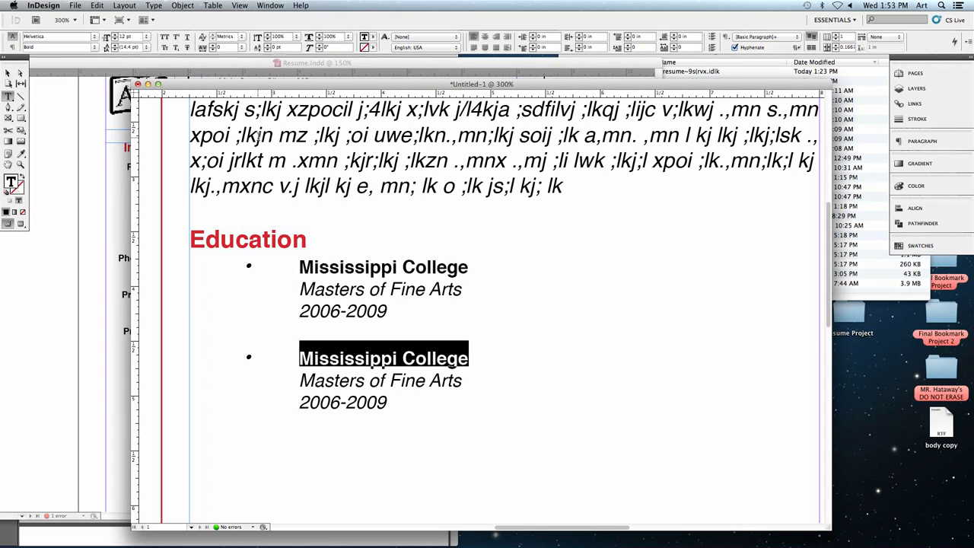
pyautogui.write('Clinton Hifg')
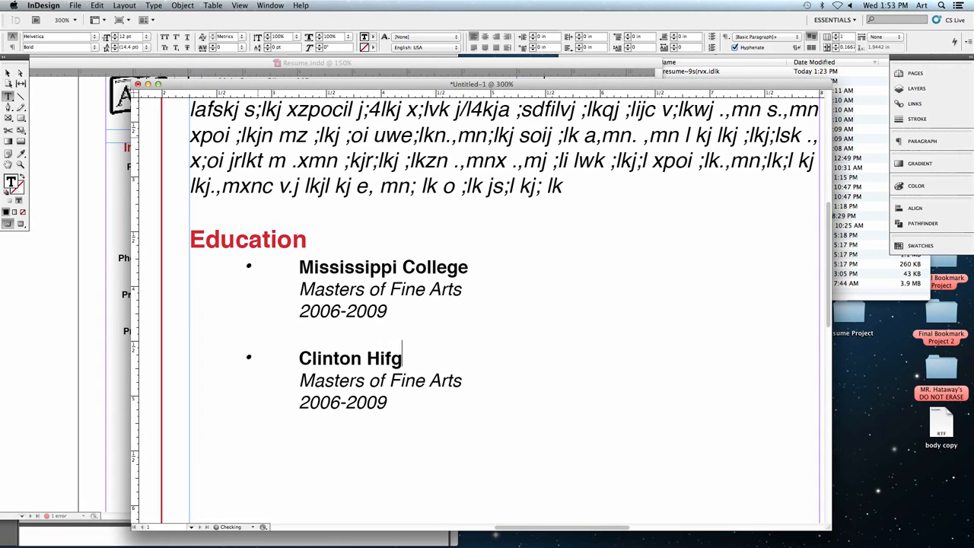
pyautogui.press('BackSpace')
pyautogui.press('BackSpace')
pyautogui.write('gh Schoo')
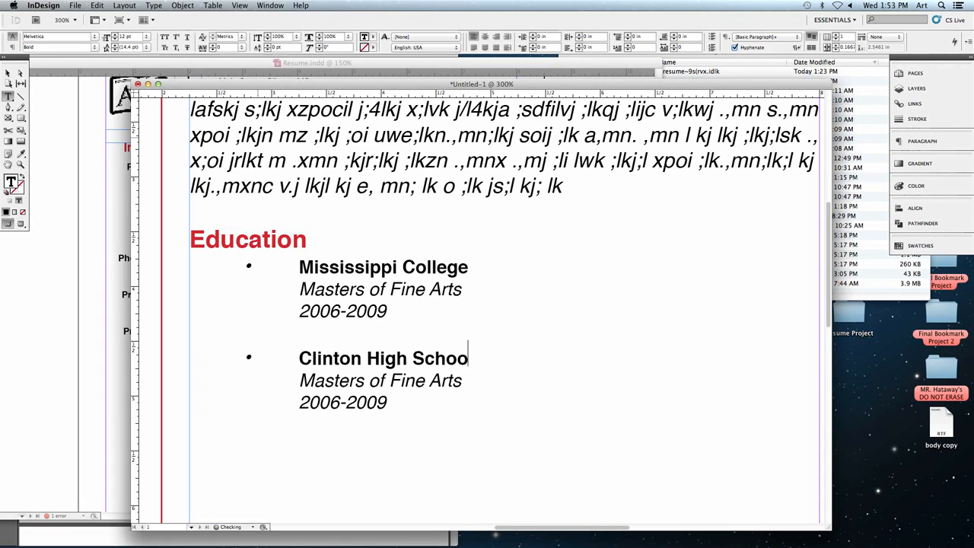
pyautogui.write('l')
# - Remove the Masters of Fine Arts line from the Clinton High School entry
pyautogui.moveTo(301, 382); pyautogui.dragTo(464, 380)
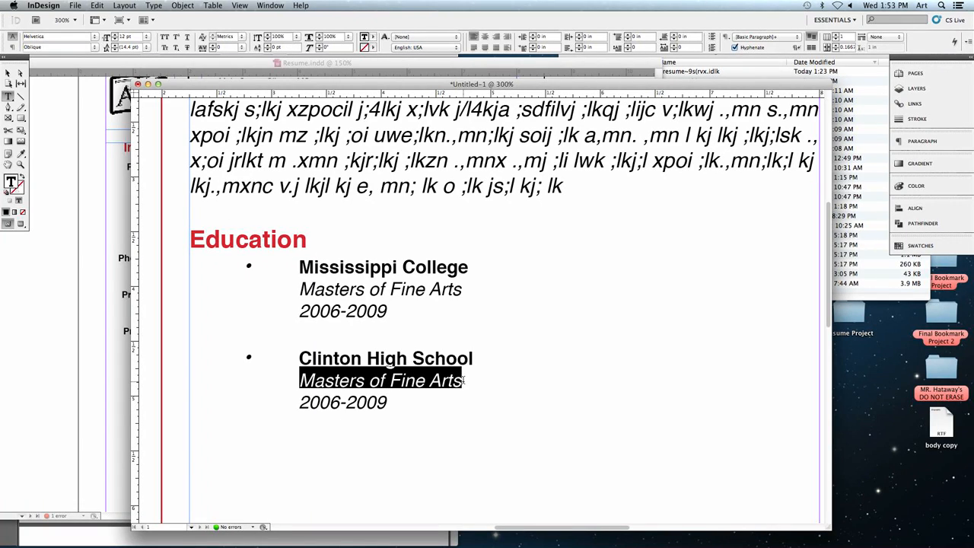
pyautogui.press('BackSpace')
pyautogui.press('BackSpace')
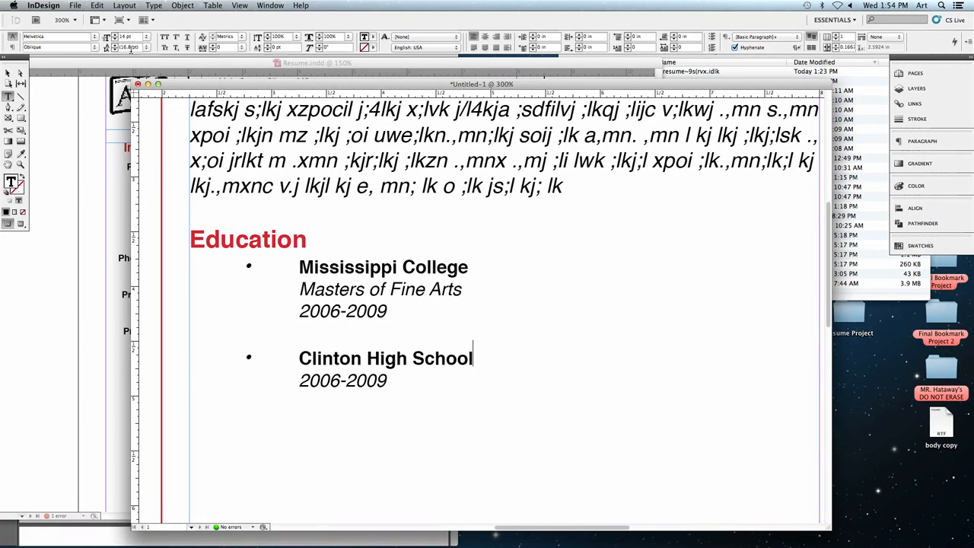
# - Replace the dates in the Clinton High School entry with 2001-2003
pyautogui.moveTo(299, 380); pyautogui.dragTo(385, 380)
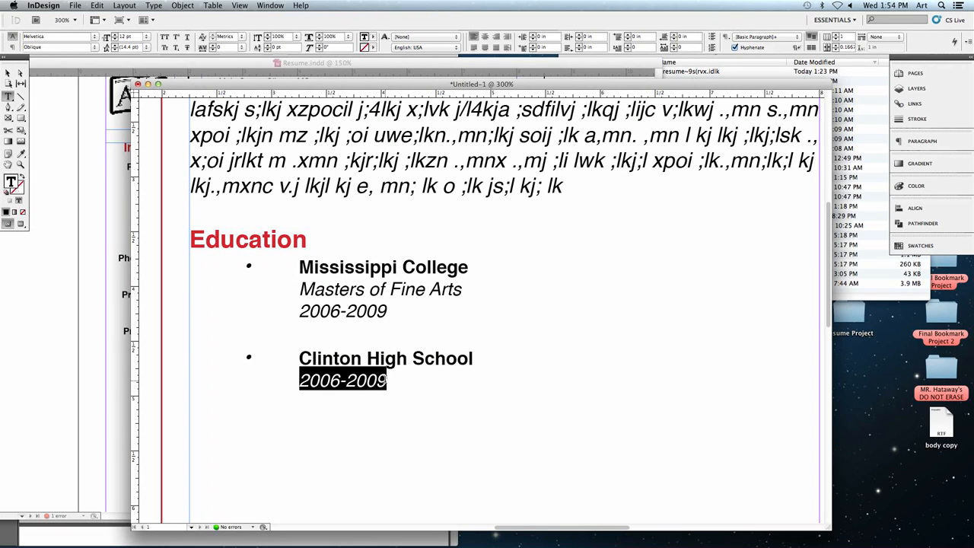
pyautogui.write('200')
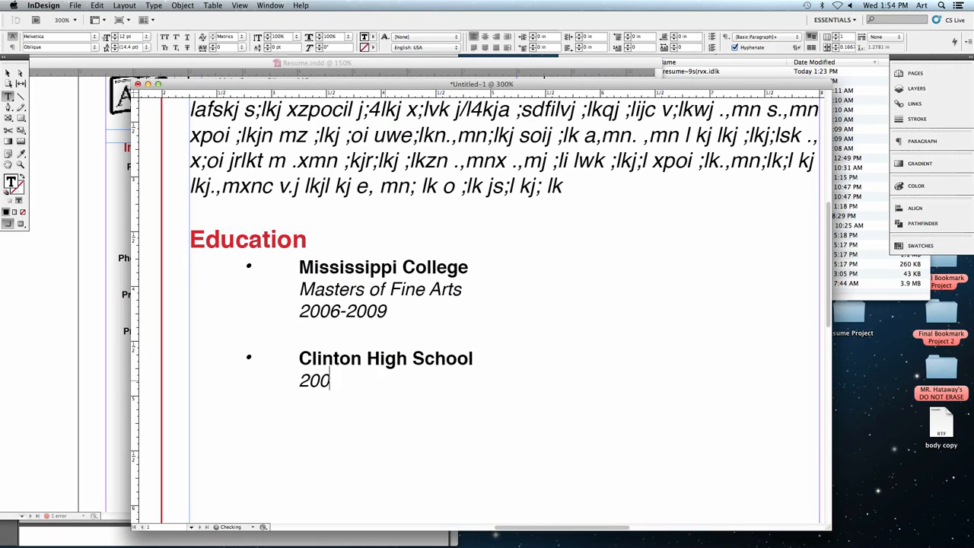
pyautogui.write('1-2003')
pyautogui.press('Up')
pyautogui.press('Up')
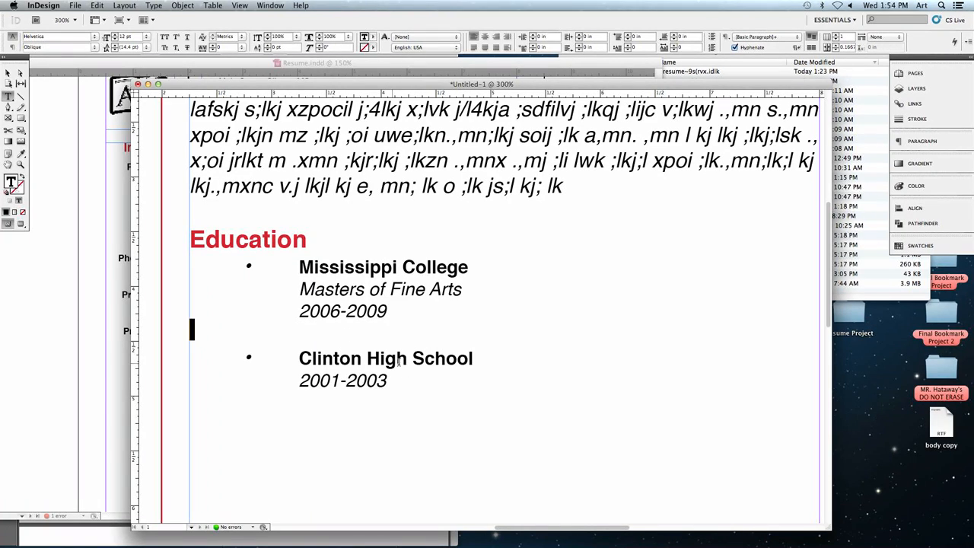
pyautogui.click(386, 364)
# - Copy the Education heading with its Mississippi College entry and paste it below the Clinton High School entry
pyautogui.moveTo(181, 85); pyautogui.dragTo(415, 91)
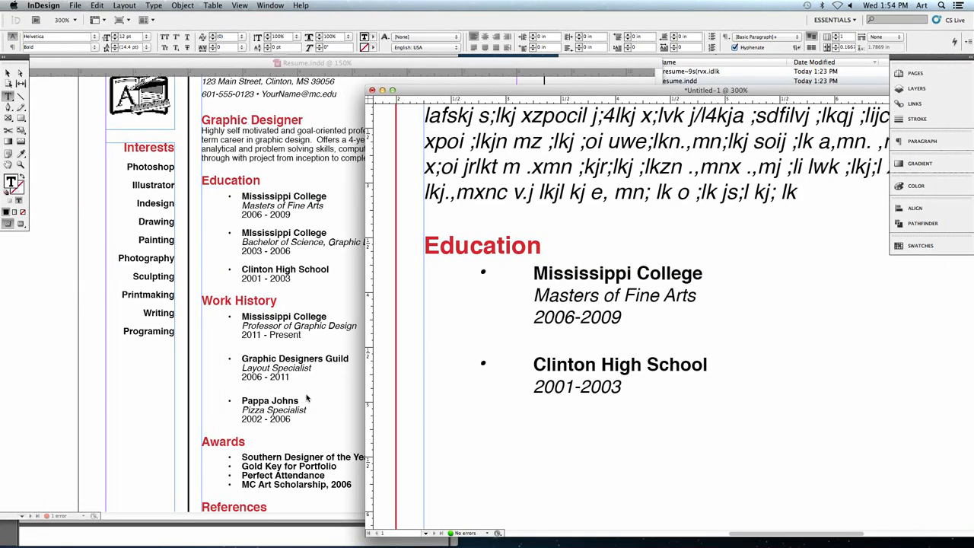
pyautogui.click(456, 303)
pyautogui.moveTo(623, 316); pyautogui.dragTo(419, 246)
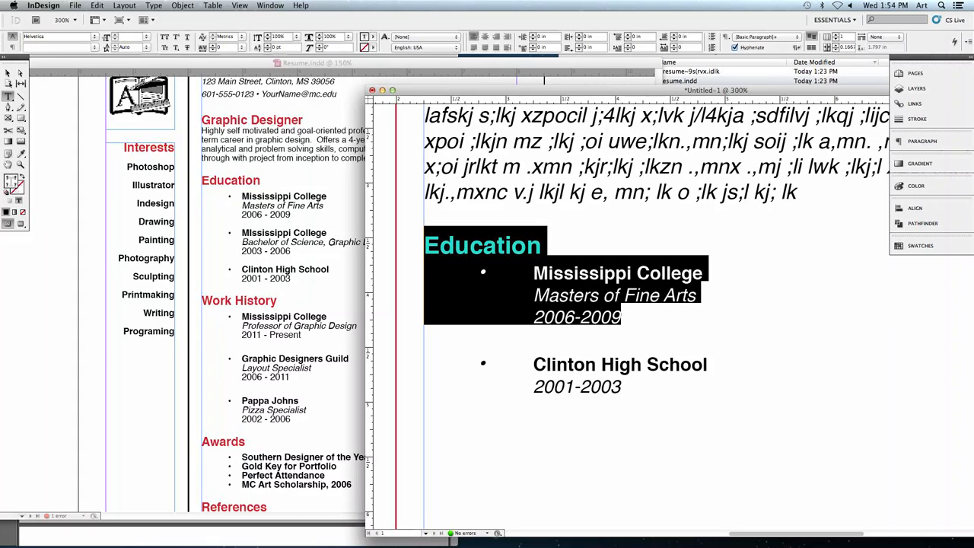
pyautogui.click(97, 6)
pyautogui.click(105, 53)
pyautogui.click(614, 437)
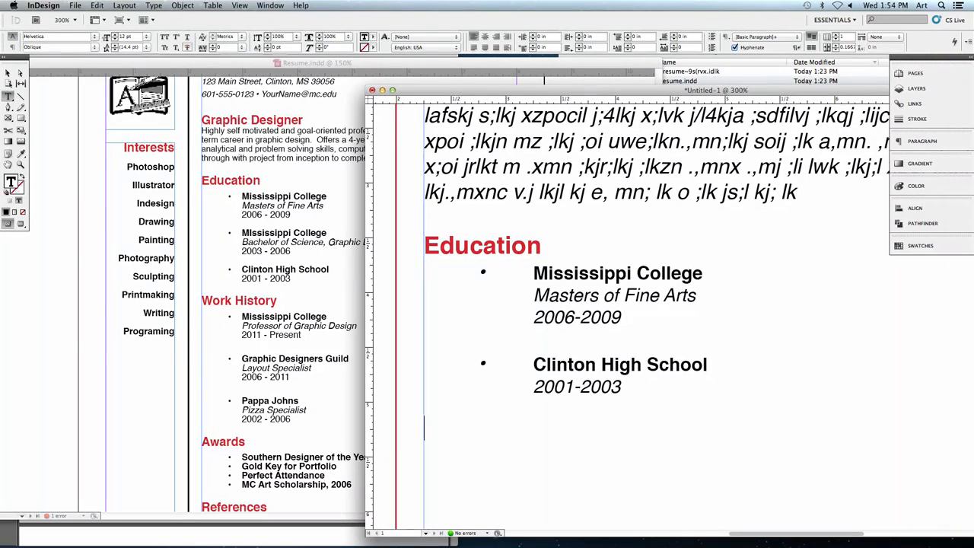
pyautogui.click(97, 5)
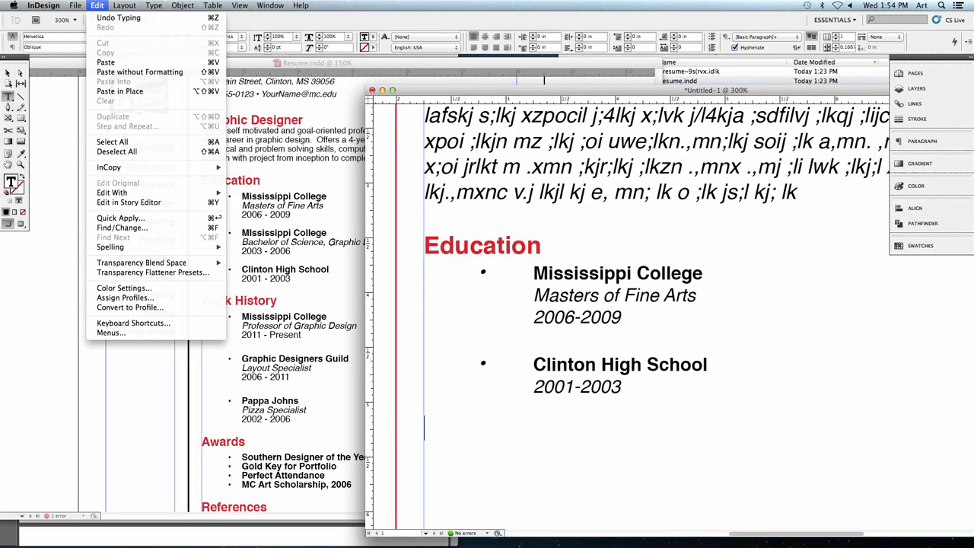
pyautogui.click(217, 62)
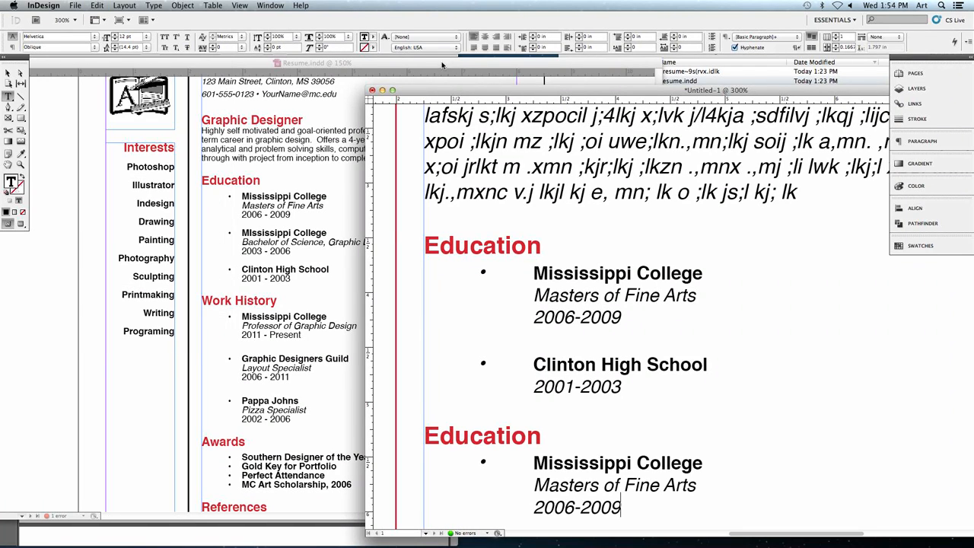
# - Change the pasted second Education heading to Work History
pyautogui.moveTo(504, 91); pyautogui.dragTo(347, 82)
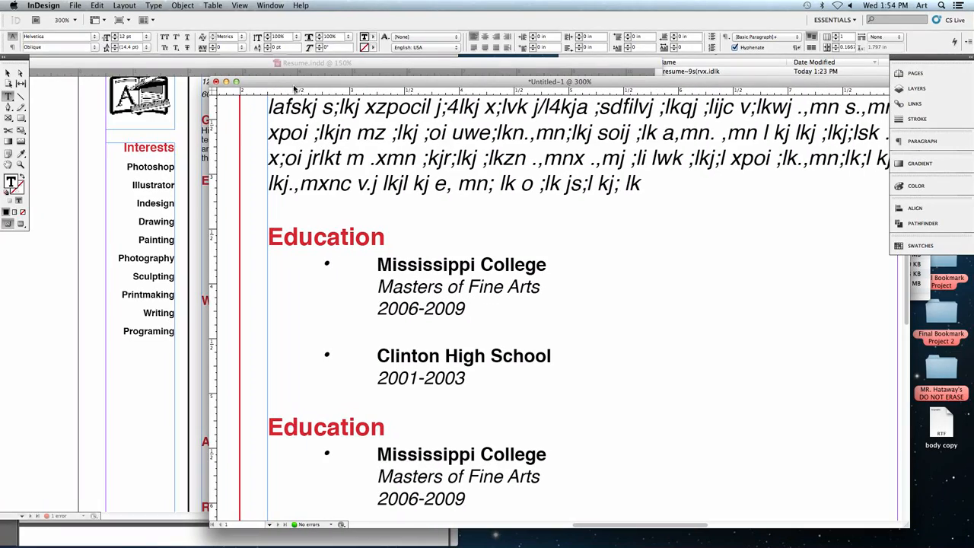
pyautogui.doubleClick(302, 420)
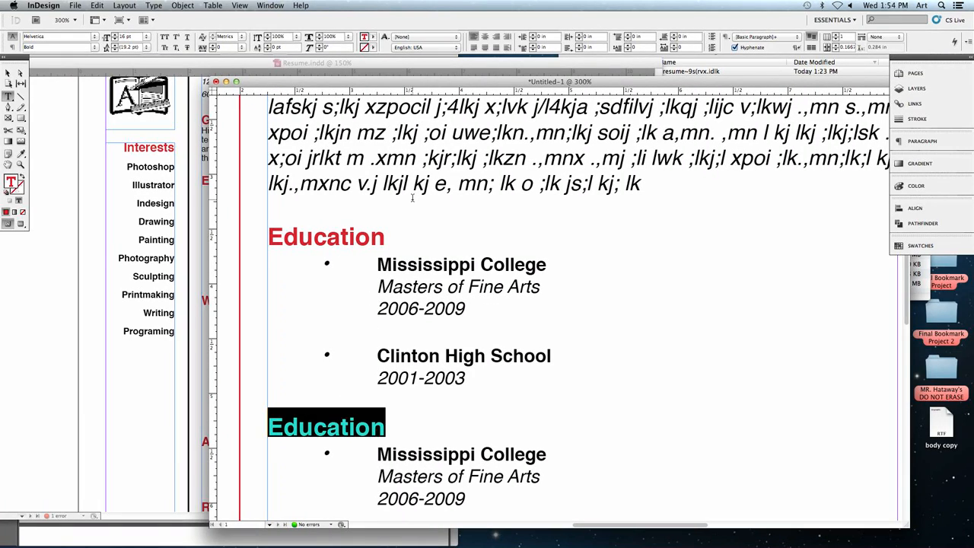
pyautogui.write('Work History')
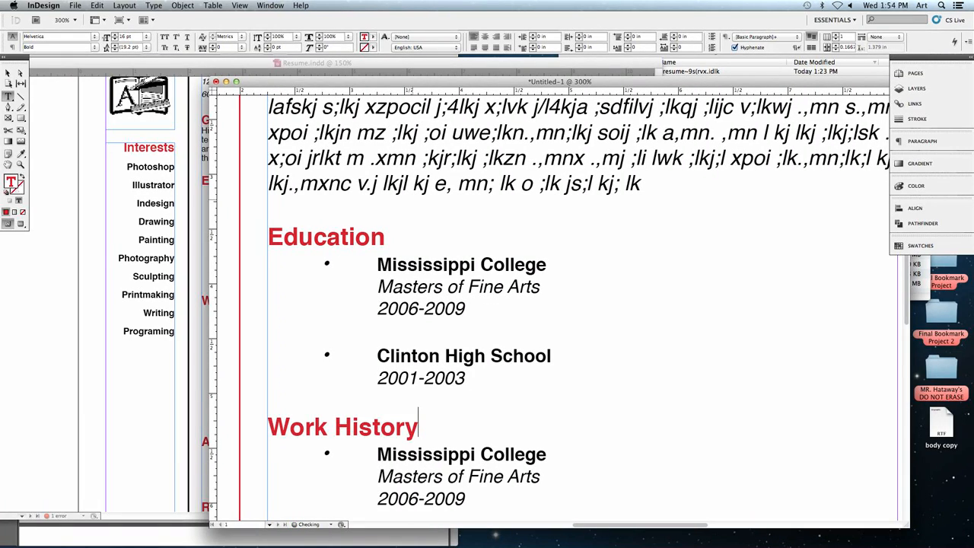
pyautogui.hscroll(-5, 458, 282)
pyautogui.scroll(-5, 458, 282)
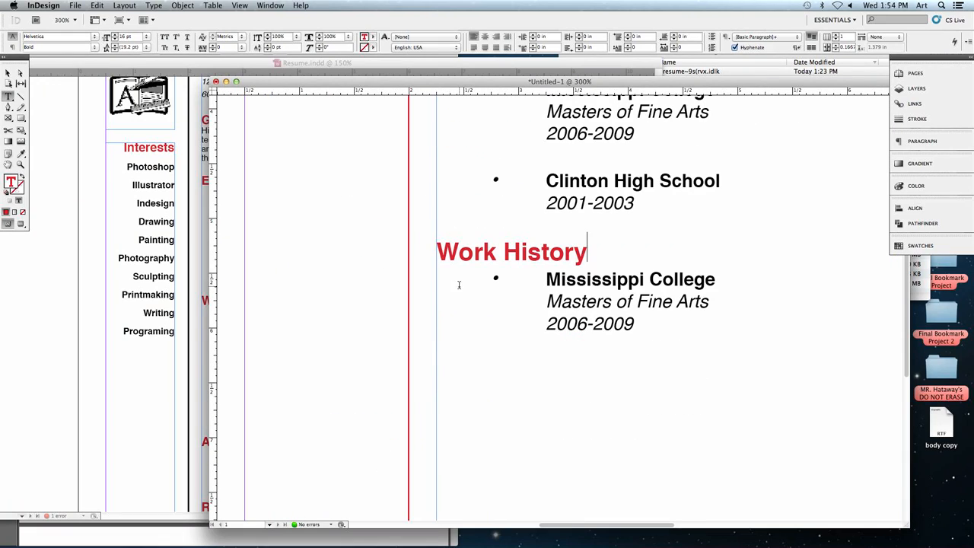
# - Replace the Mississippi College name under Work History with Graphic Designers Guild
pyautogui.moveTo(559, 280); pyautogui.dragTo(643, 280)
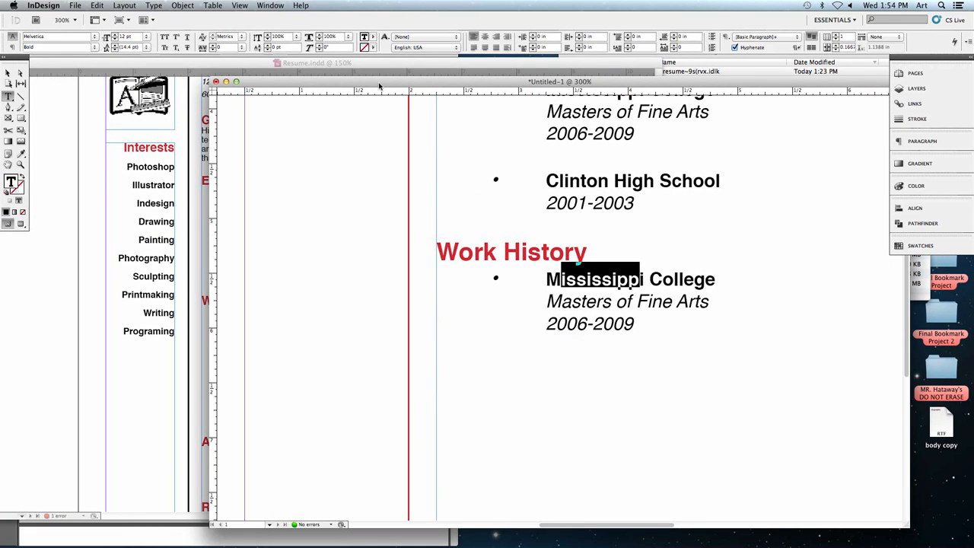
pyautogui.moveTo(378, 82); pyautogui.dragTo(280, 92)
pyautogui.moveTo(447, 289); pyautogui.dragTo(614, 286)
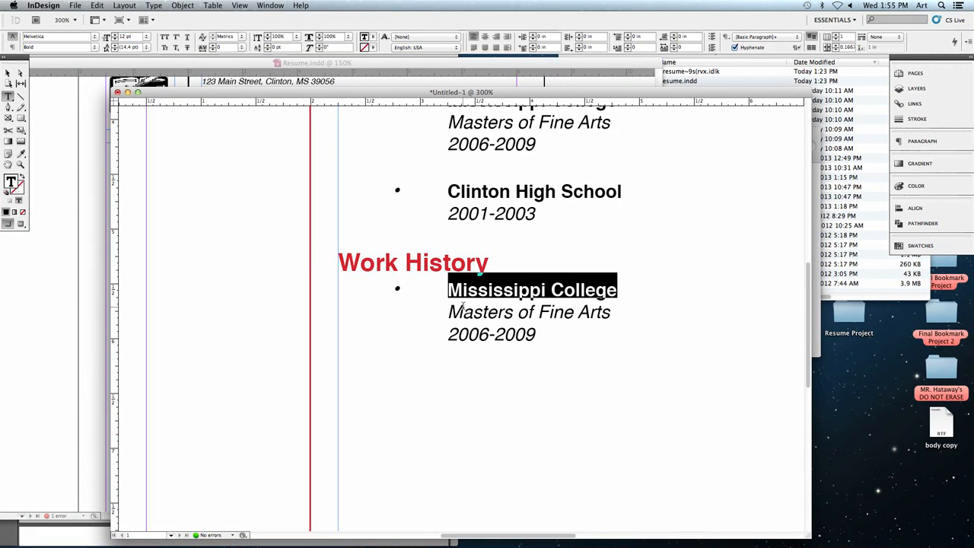
pyautogui.write('Graphic Designes')
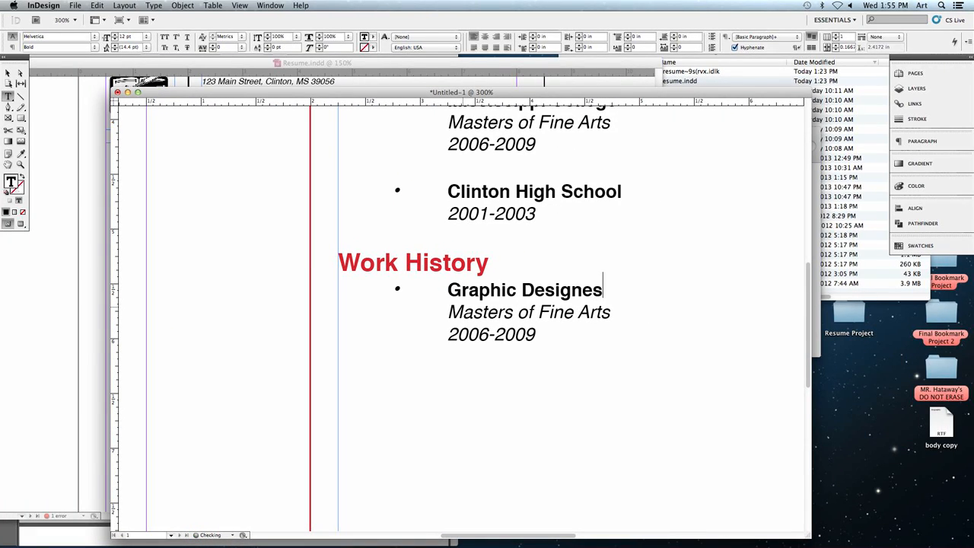
pyautogui.press('BackSpace')
pyautogui.write('rs Guild')
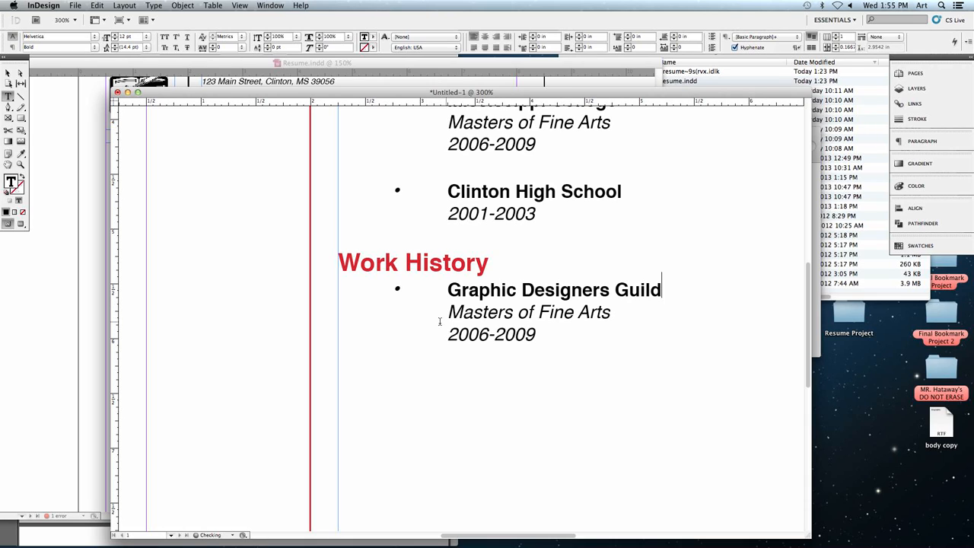
# - Replace the Masters of Fine Arts line in the Graphic Designers Guild entry with Graphic Designer, keeping it indented on its own line
pyautogui.moveTo(448, 312); pyautogui.dragTo(613, 311)
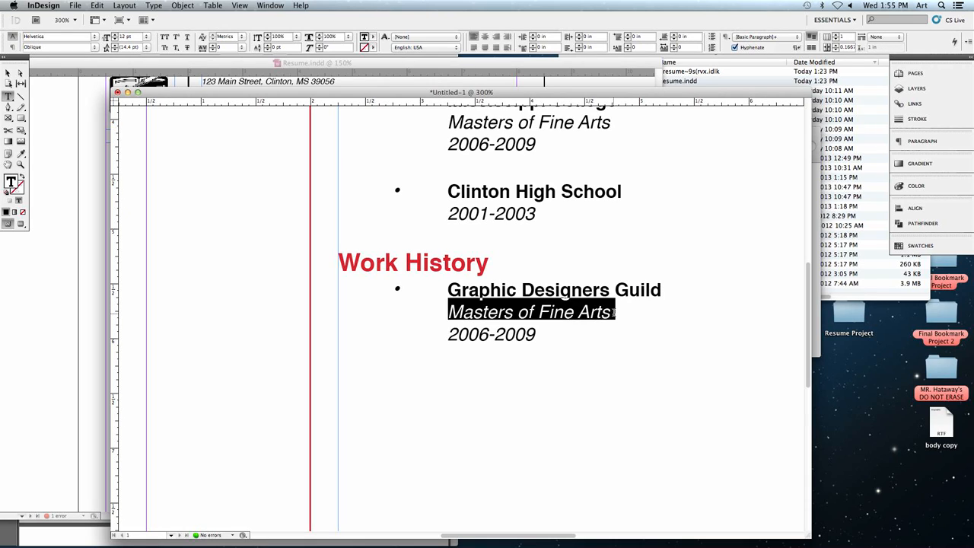
pyautogui.tripleClick(613, 311)
pyautogui.click(614, 312)
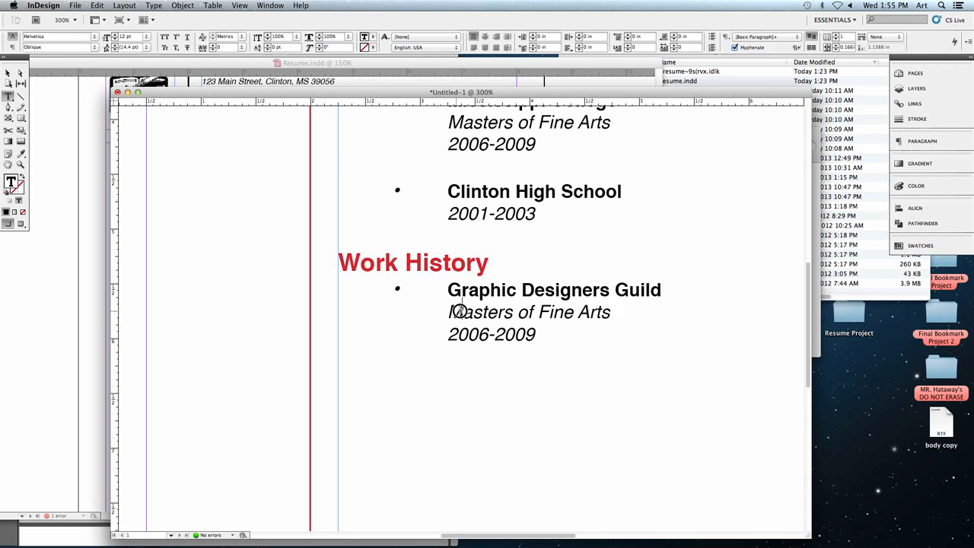
pyautogui.moveTo(461, 312); pyautogui.dragTo(617, 311)
pyautogui.press('BackSpace')
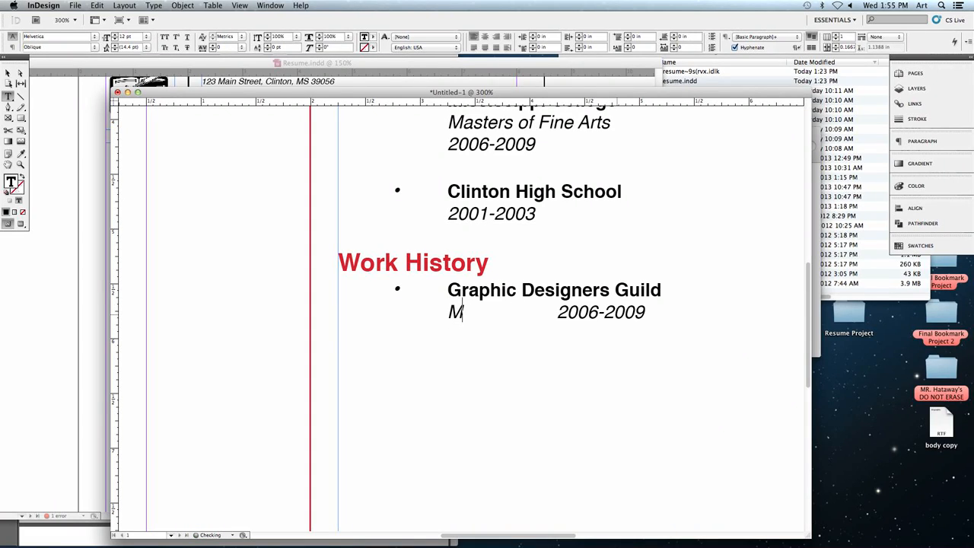
pyautogui.press('BackSpace')
pyautogui.press('Return')
pyautogui.press('Tab')
pyautogui.write('Graphic')
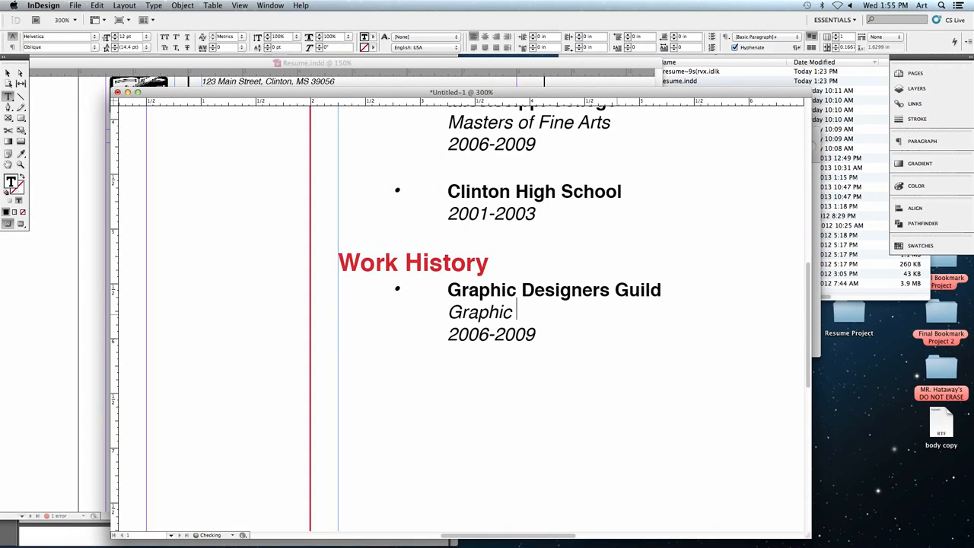
pyautogui.press('BackSpace')
pyautogui.press('BackSpace')
pyautogui.write('ic Designer')
# - Change the dates of the Graphic Designers Guild entry to 2003-2012 and deselect the text frame
pyautogui.click(491, 332)
pyautogui.press('BackSpace')
pyautogui.write('3')
pyautogui.press('Right')
pyautogui.press('Right')
pyautogui.press('Right')
pyautogui.press('Right')
pyautogui.press('Right')
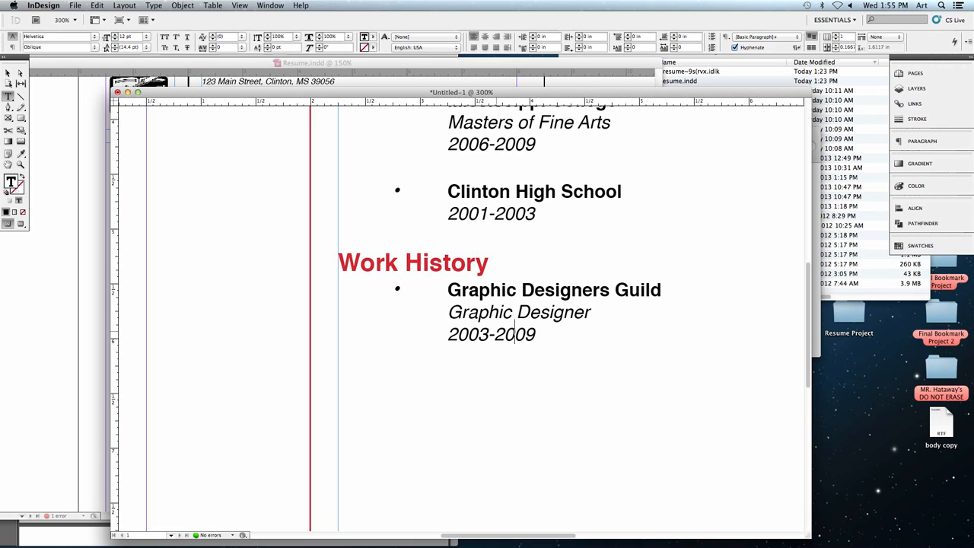
pyautogui.press('BackSpace')
pyautogui.write('12')
pyautogui.press('BackSpace')
pyautogui.press('BackSpace')
pyautogui.press('BackSpace')
pyautogui.write('12')
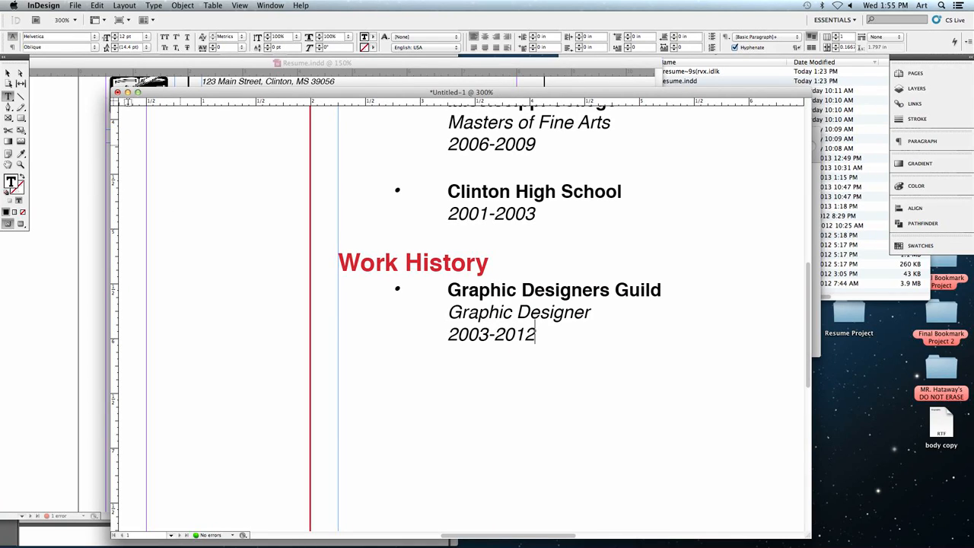
pyautogui.click(8, 72)
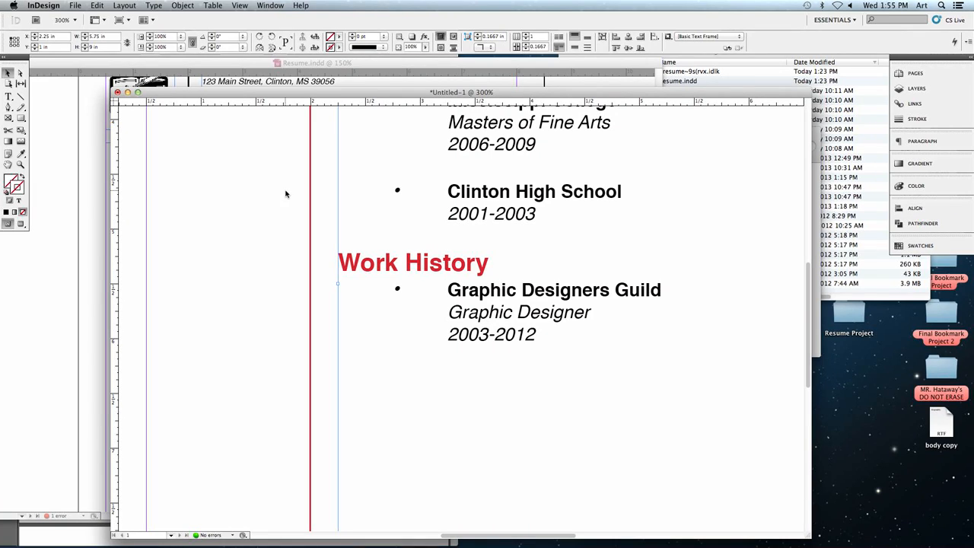
pyautogui.click(287, 195)
# - Examine the sample résumé's Education, Work History, Awards and References sections for comparison with the new page
pyautogui.press('super+minus')
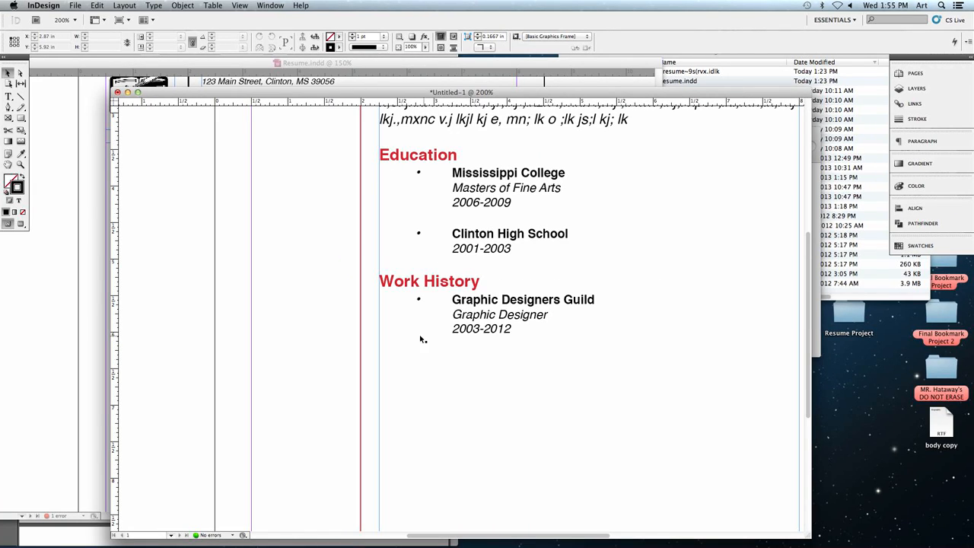
pyautogui.moveTo(197, 92); pyautogui.dragTo(393, 101)
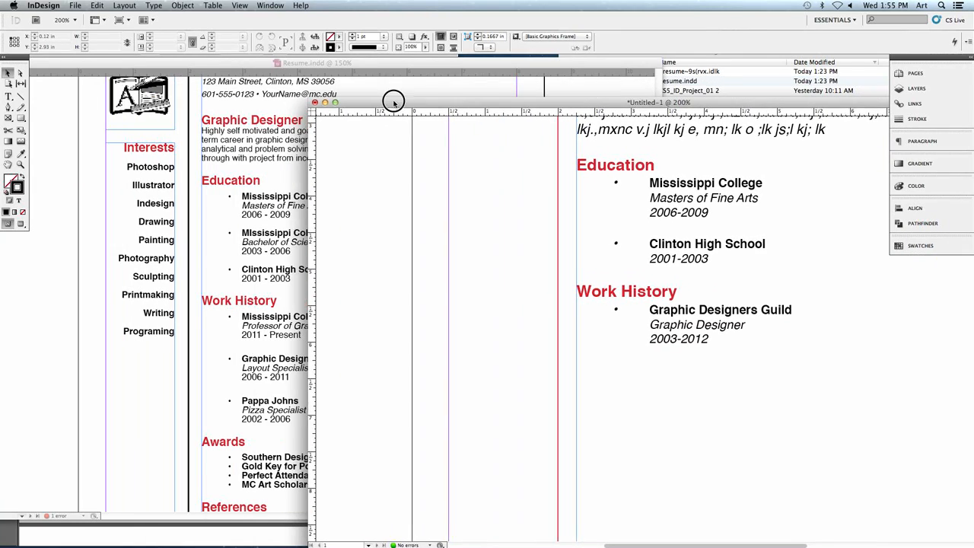
pyautogui.click(260, 269)
pyautogui.scroll(-3, 262, 348)
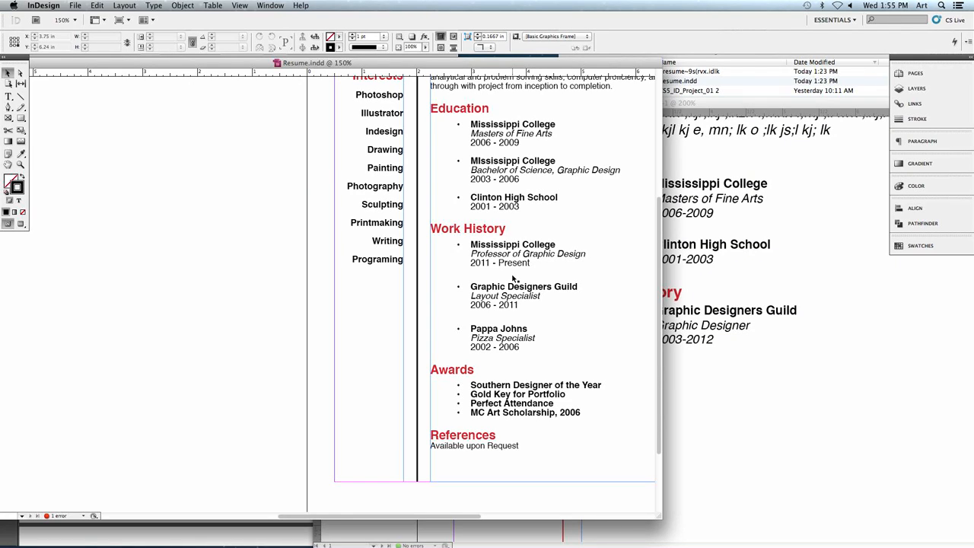
pyautogui.click(688, 285)
pyautogui.moveTo(648, 103); pyautogui.dragTo(592, 95)
pyautogui.click(207, 150)
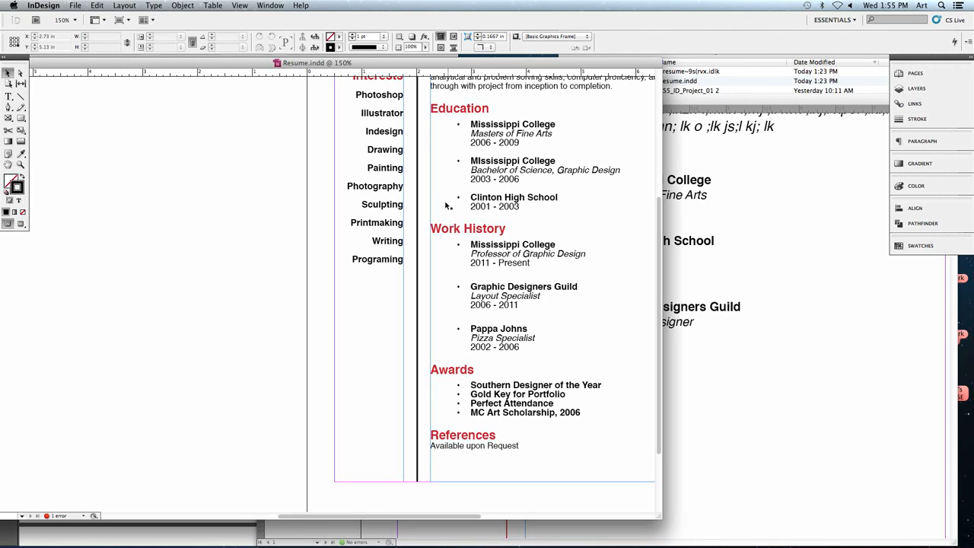
pyautogui.click(680, 128)
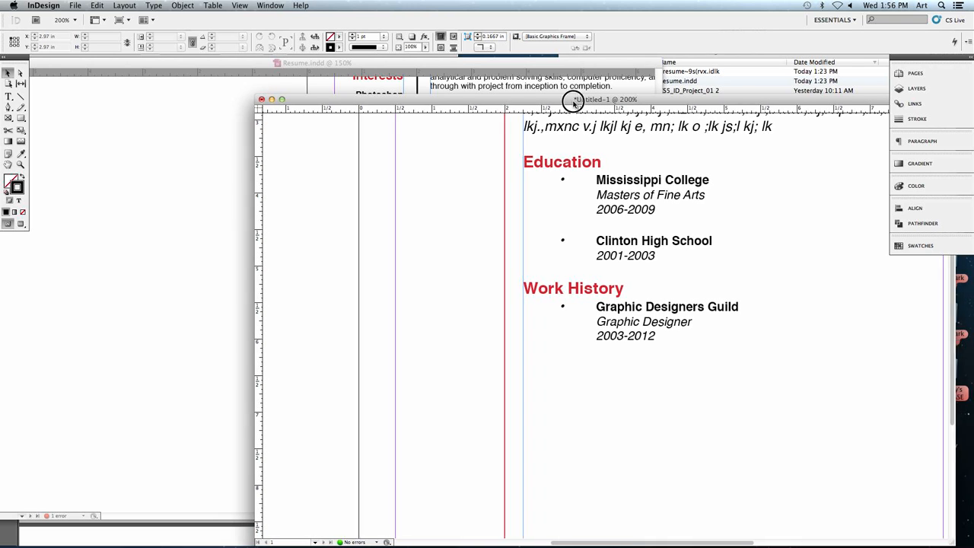
pyautogui.moveTo(570, 99); pyautogui.dragTo(410, 84)
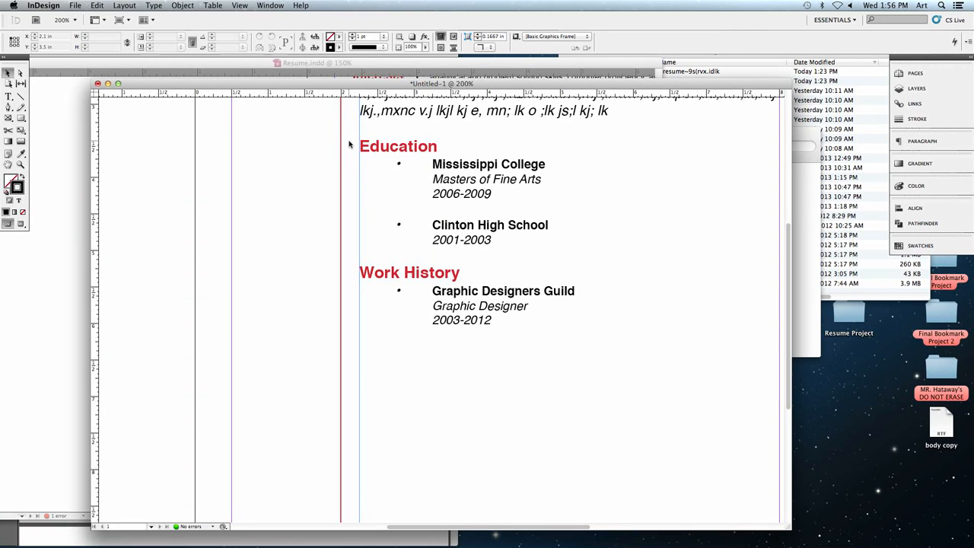
# - Select all text from the Education heading through the Work History entry's dates and open the tab settings for it
pyautogui.press('super+minus')
pyautogui.press('super+0')
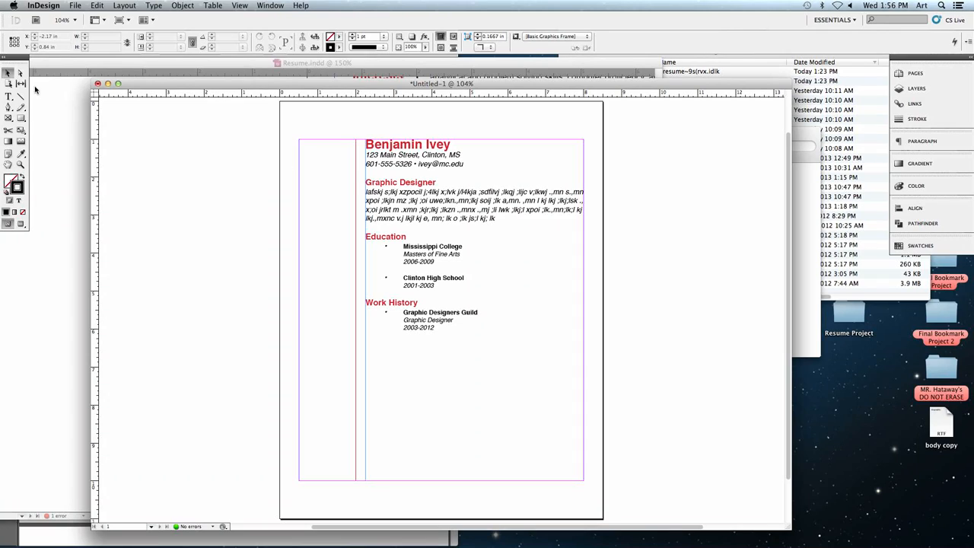
pyautogui.click(9, 96)
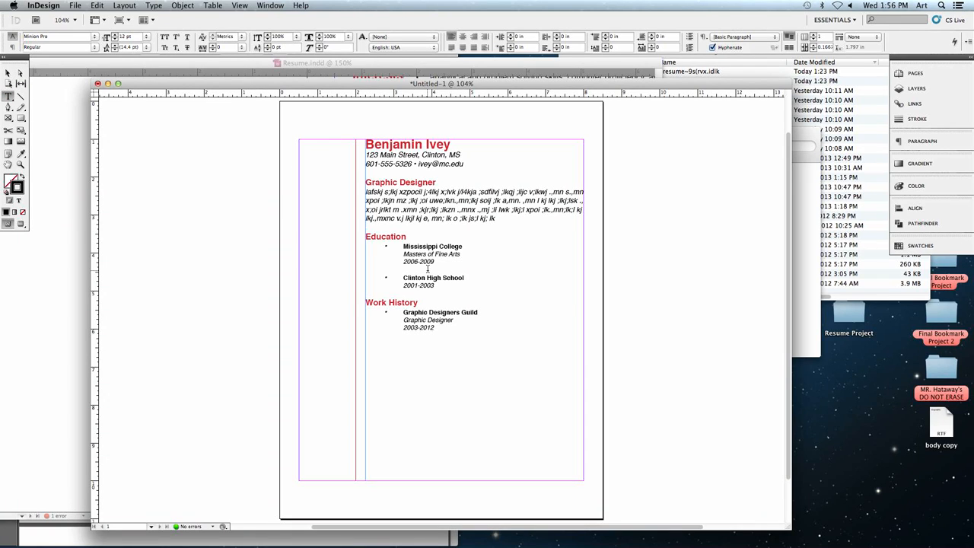
pyautogui.moveTo(439, 329); pyautogui.dragTo(354, 236)
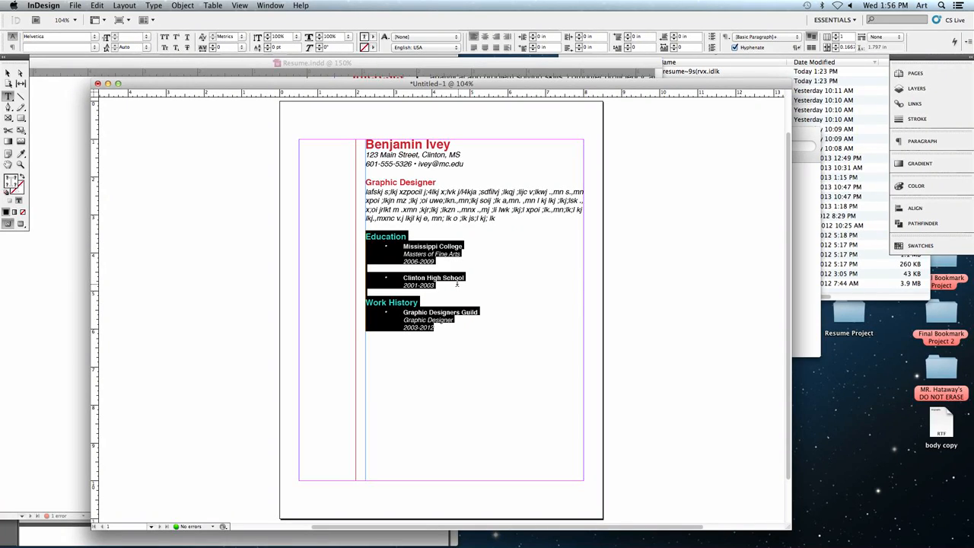
pyautogui.click(182, 6)
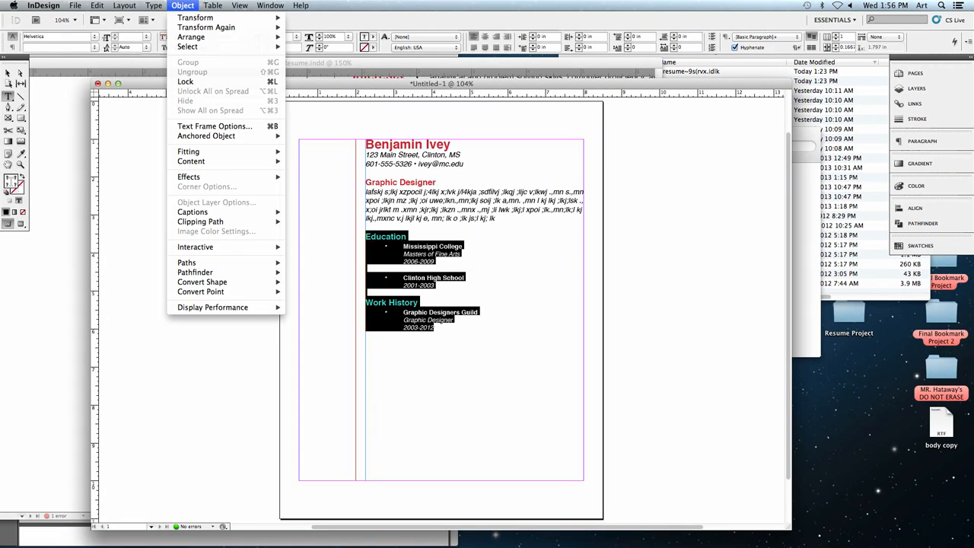
pyautogui.moveTo(158, 5)
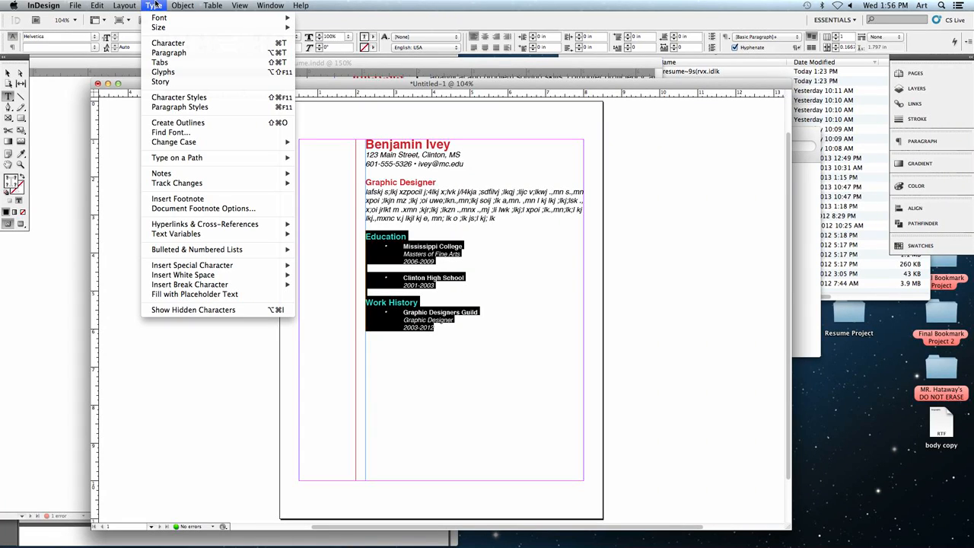
pyautogui.click(201, 64)
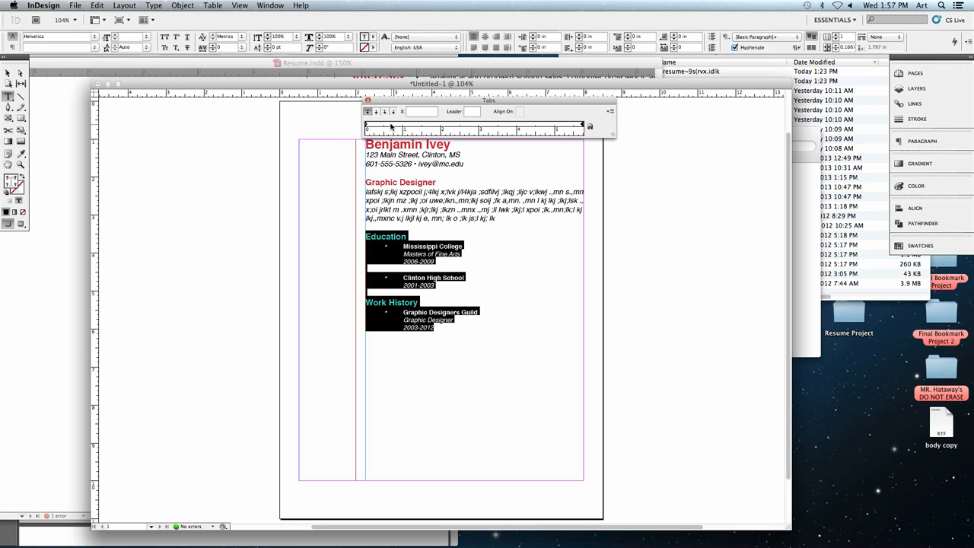
# - Add a left tab stop at 0.5 in for the selected Education and Work History text
pyautogui.click(380, 124)
pyautogui.moveTo(379, 124); pyautogui.dragTo(408, 126)
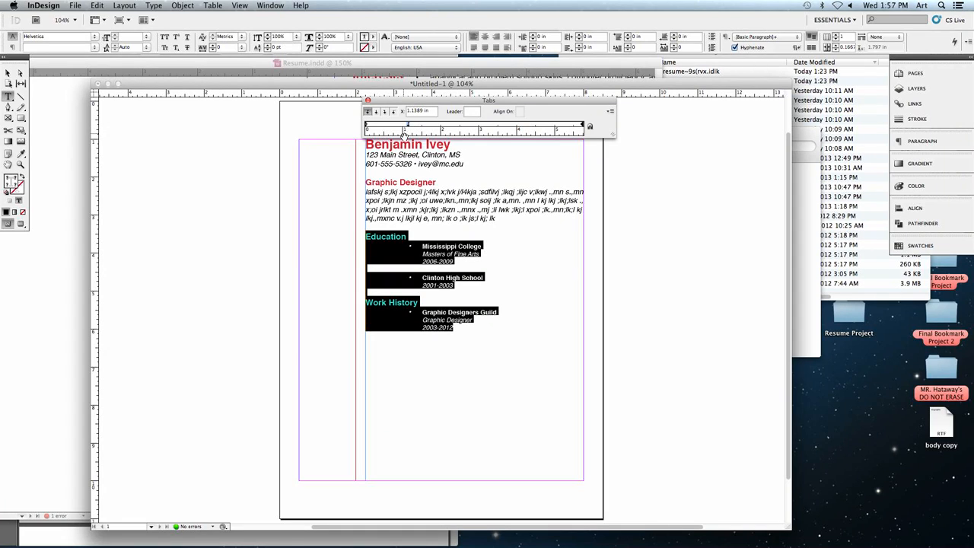
pyautogui.moveTo(409, 125); pyautogui.dragTo(445, 128)
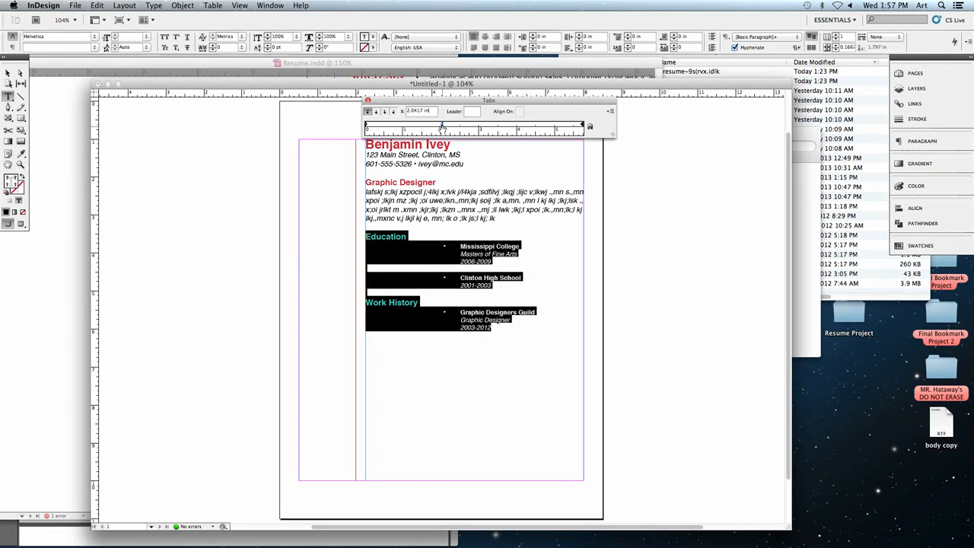
pyautogui.moveTo(443, 127); pyautogui.dragTo(383, 125)
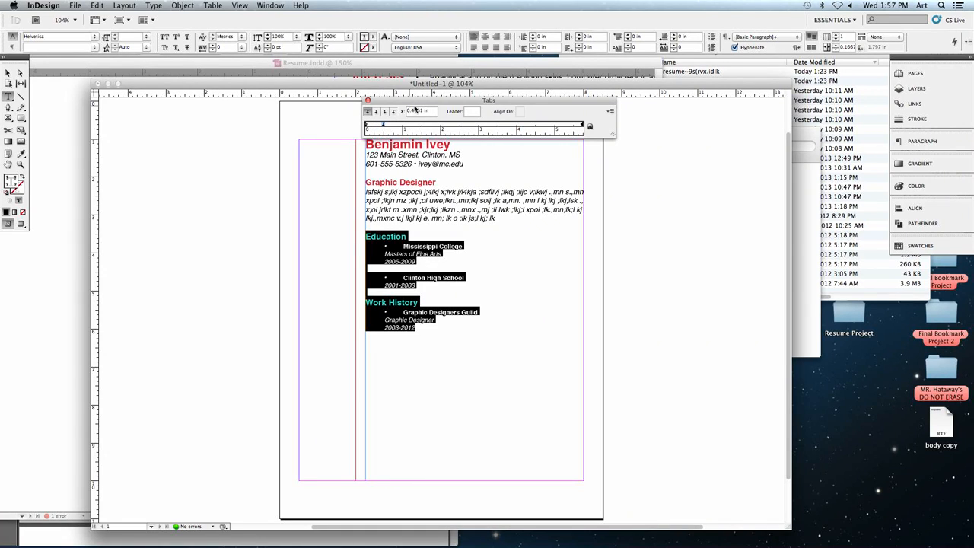
pyautogui.moveTo(383, 125); pyautogui.dragTo(384, 126)
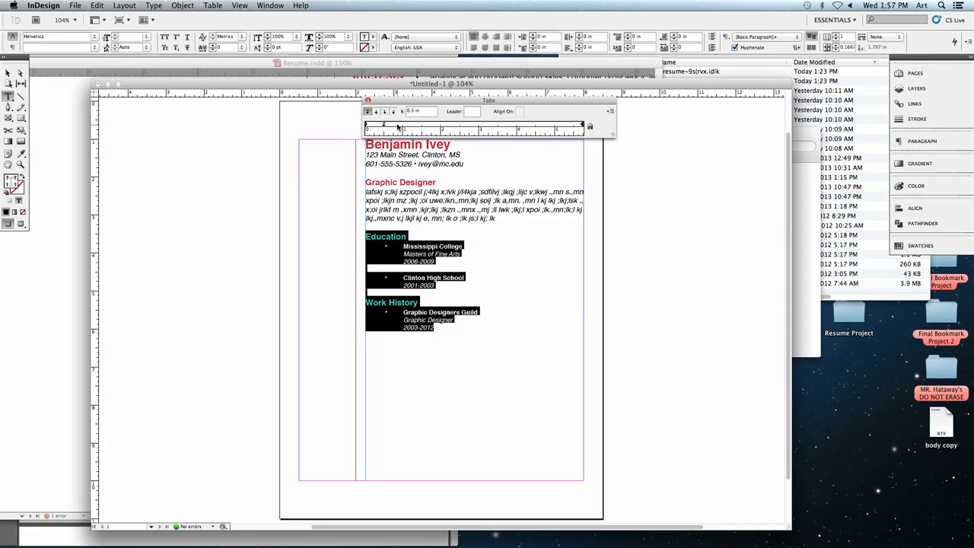
# - Add a second left tab stop at 0.75 in so the entry text sits closer to its bullets
pyautogui.moveTo(398, 127); pyautogui.dragTo(394, 125)
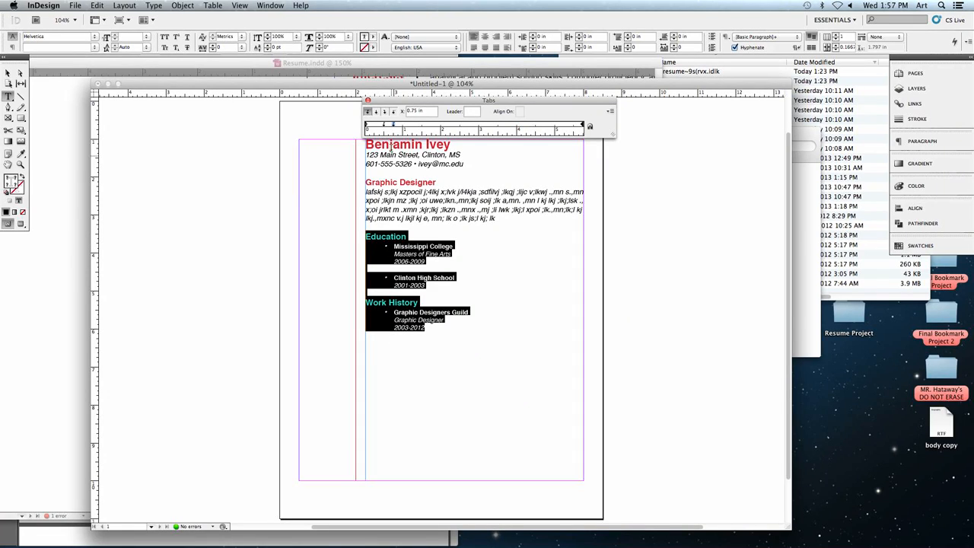
pyautogui.moveTo(392, 125); pyautogui.dragTo(438, 126)
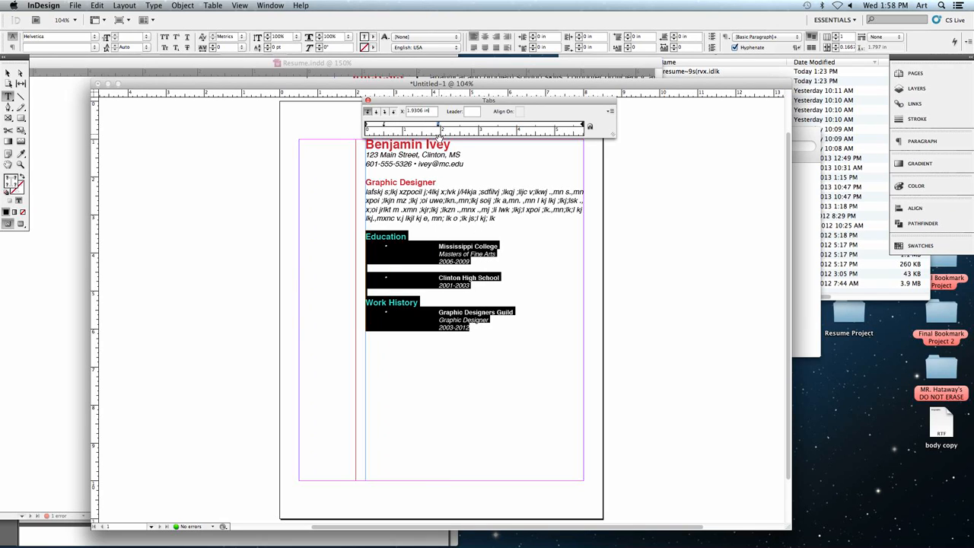
pyautogui.moveTo(438, 126); pyautogui.dragTo(392, 124)
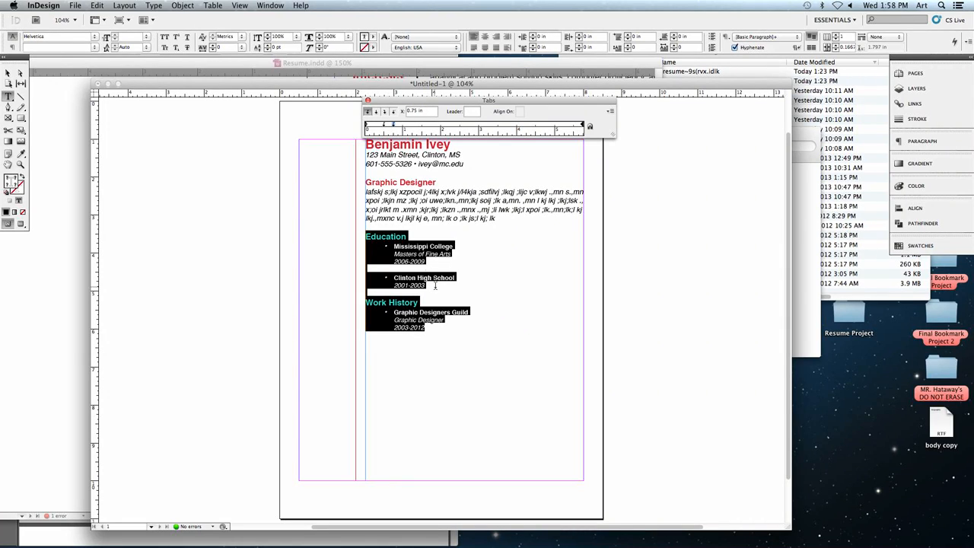
# - Add three tabbed bullet lines of placeholder text, starting with "sfkla;sjdf ;laksdjf ;lk", below the Work History entry, leaving a blank line between
pyautogui.click(437, 332)
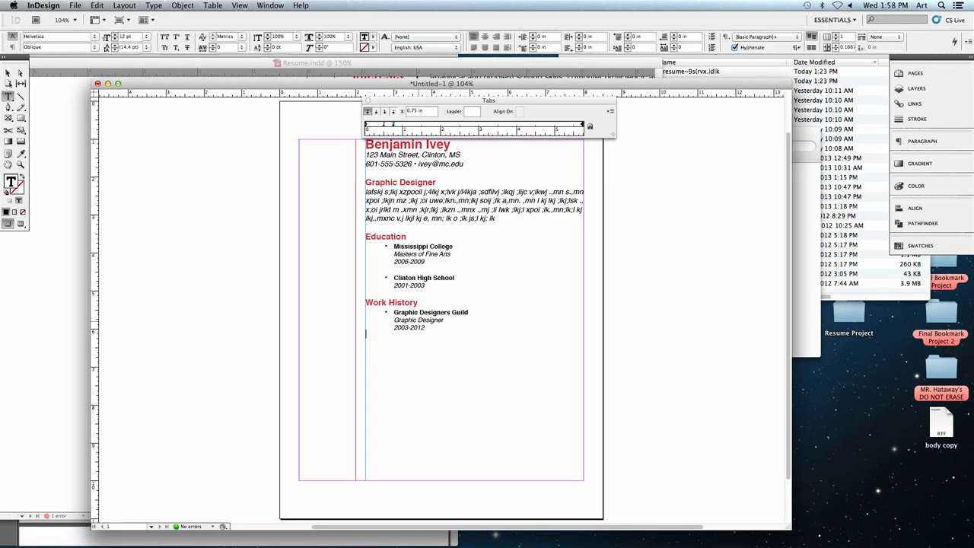
pyautogui.press('Return')
pyautogui.write('•')
pyautogui.press('Tab')
pyautogui.write('sfkla;sjdf ;laksdjf ;lk')
pyautogui.press('Return')
pyautogui.write('as;ldfkja; sdlfkja')
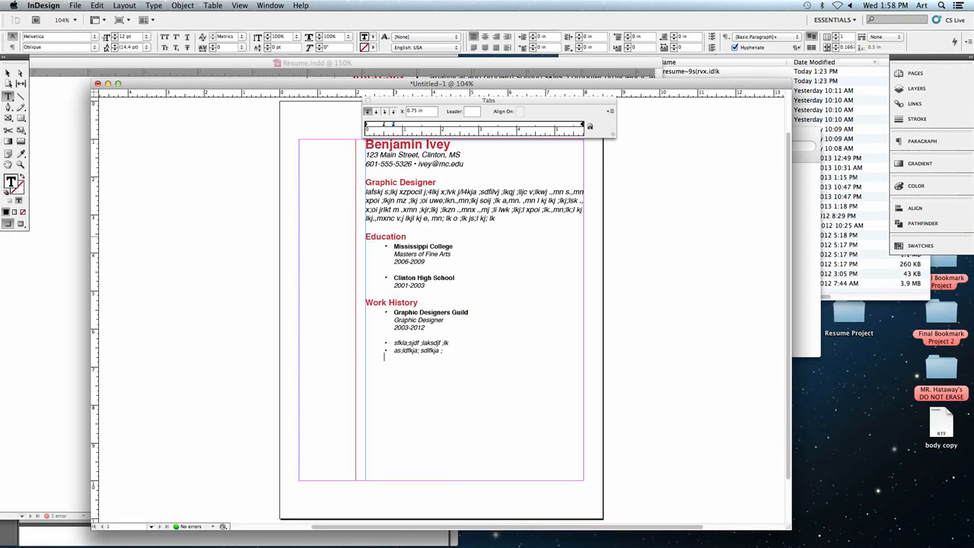
pyautogui.write('•')
pyautogui.press('Tab')
pyautogui.write('as;lfkja s;dlfkja')
# - Check the sample résumé's Interests column, then draw and select a text frame about 1.375 by 7.68 in inside the page's narrow left column
pyautogui.click(61, 128)
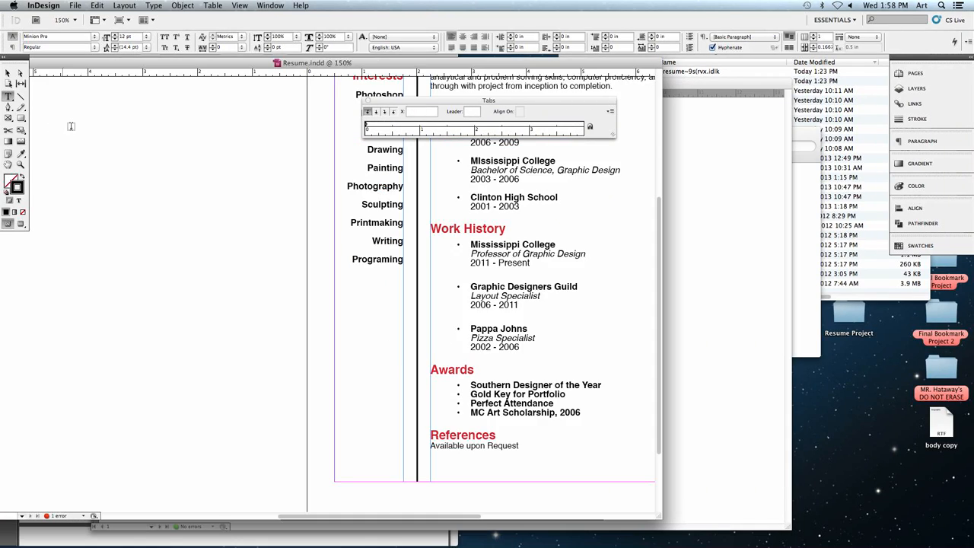
pyautogui.scroll(5, 362, 242)
pyautogui.hscroll(-2, 362, 242)
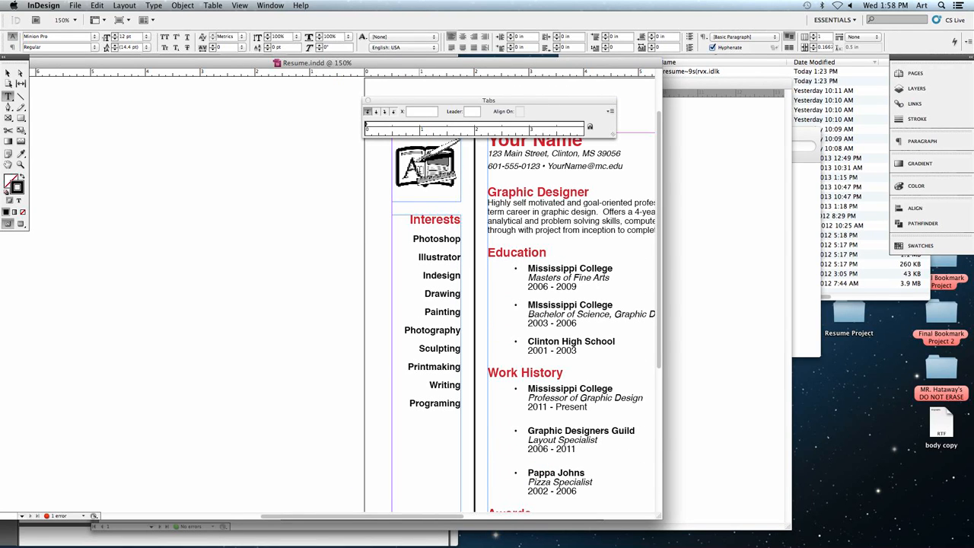
pyautogui.click(684, 205)
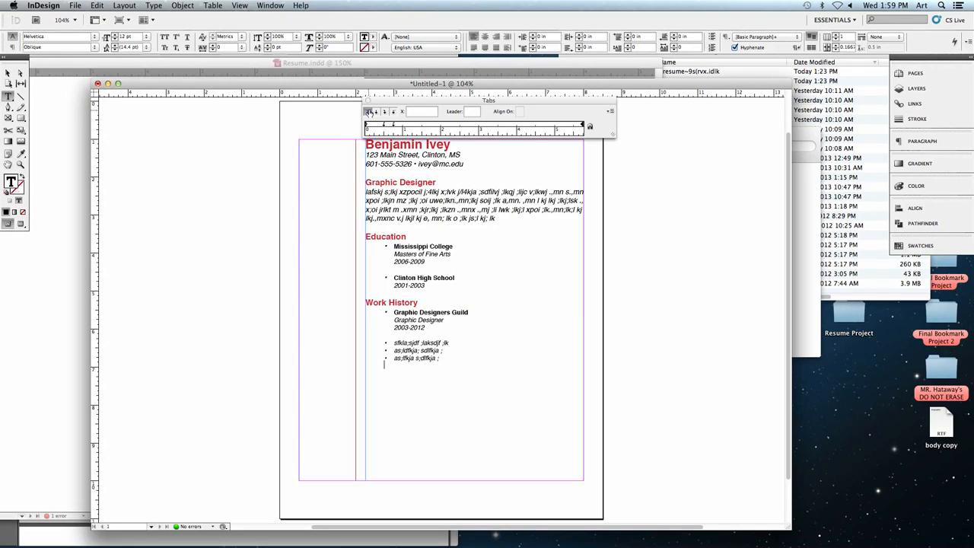
pyautogui.click(367, 101)
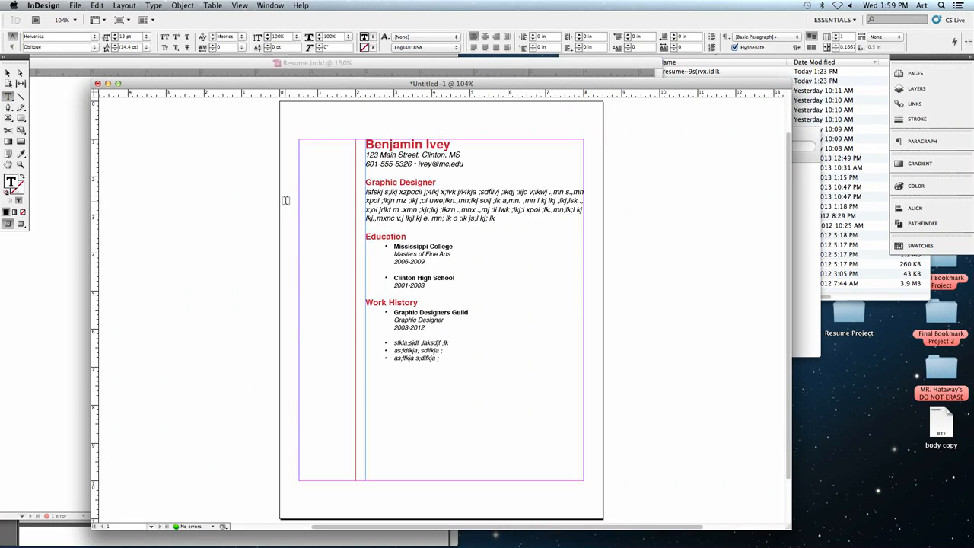
pyautogui.moveTo(299, 191); pyautogui.dragTo(354, 479)
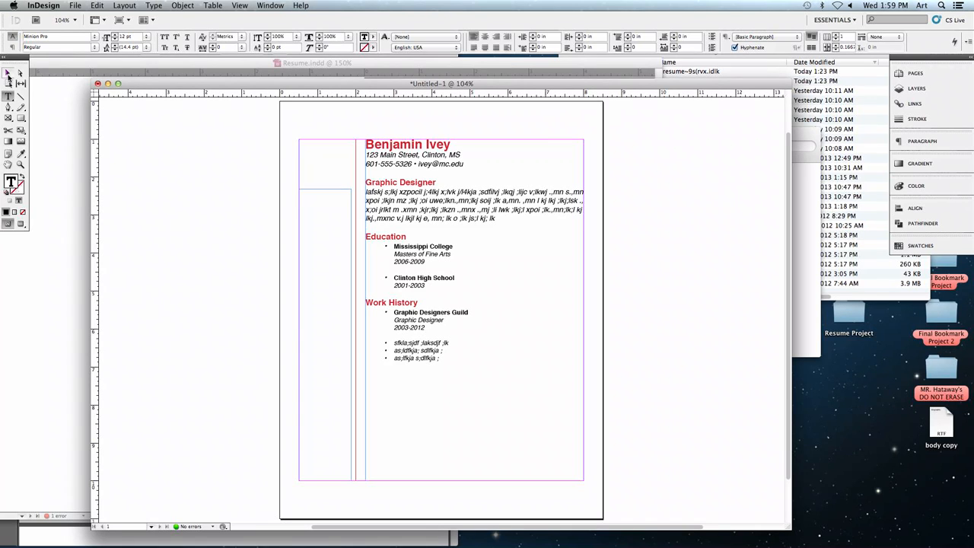
pyautogui.click(7, 73)
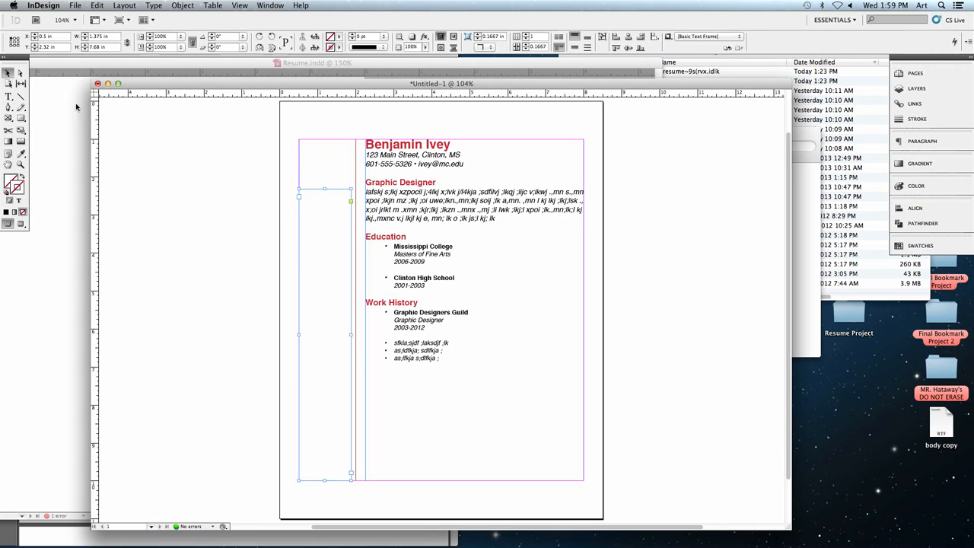
pyautogui.click(8, 97)
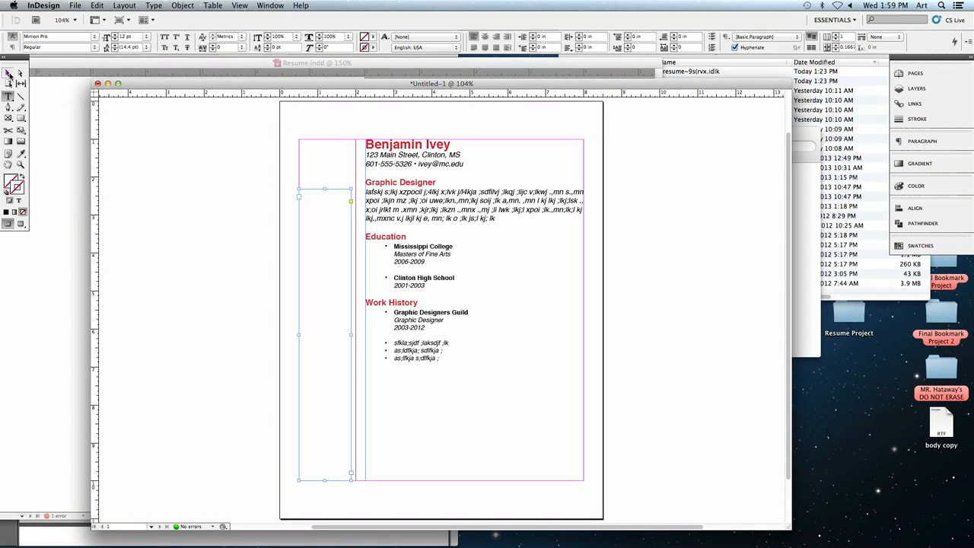
pyautogui.click(7, 73)
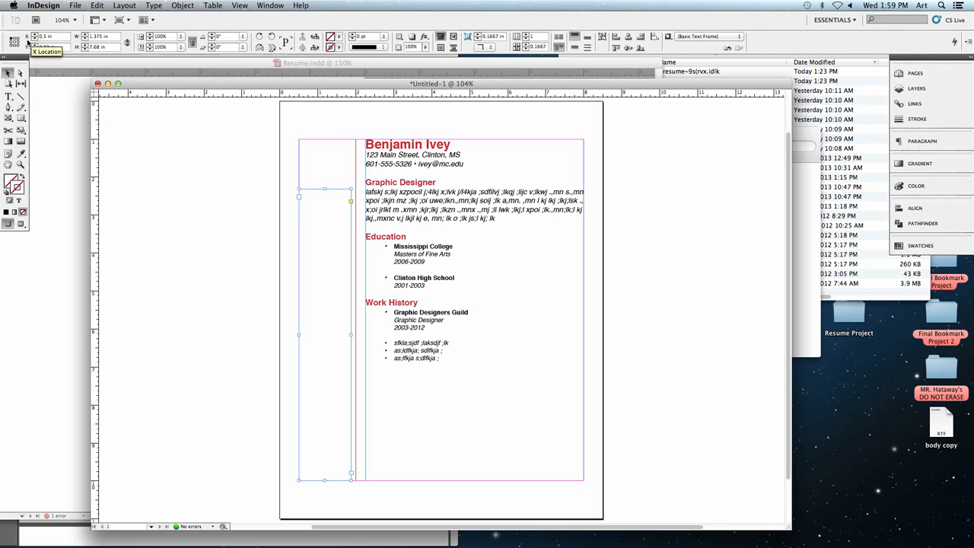
pyautogui.click(46, 36)
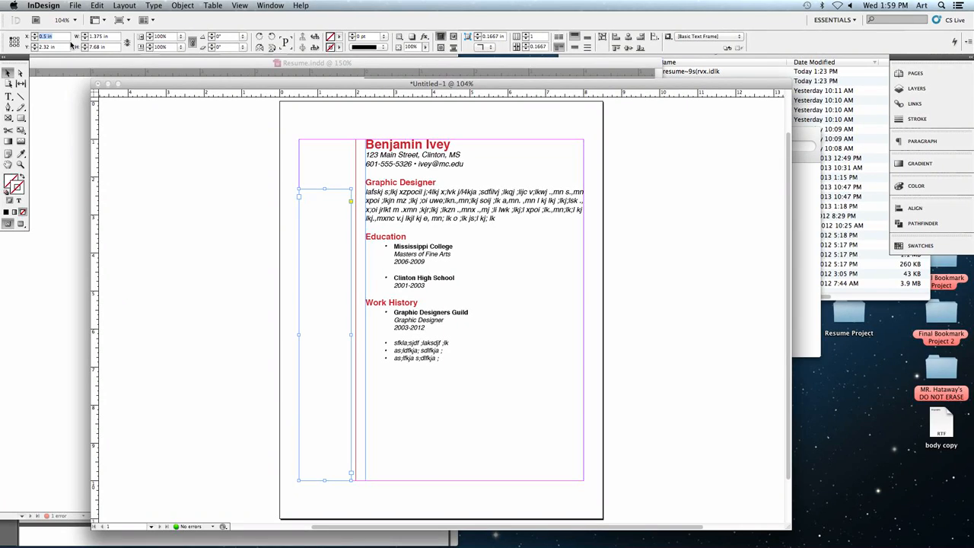
pyautogui.write('5')
pyautogui.press('Tab')
pyautogui.write('2')
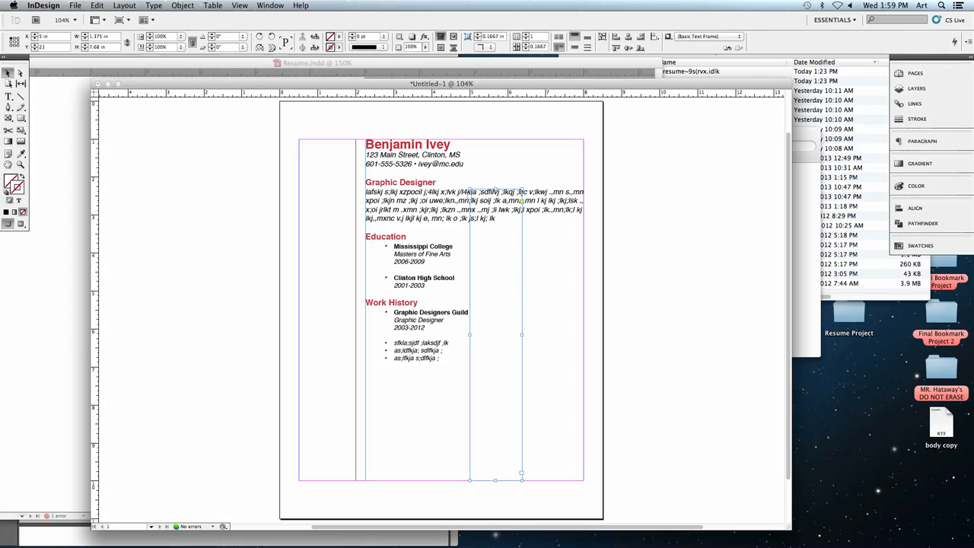
pyautogui.write('.5')
pyautogui.press('Tab')
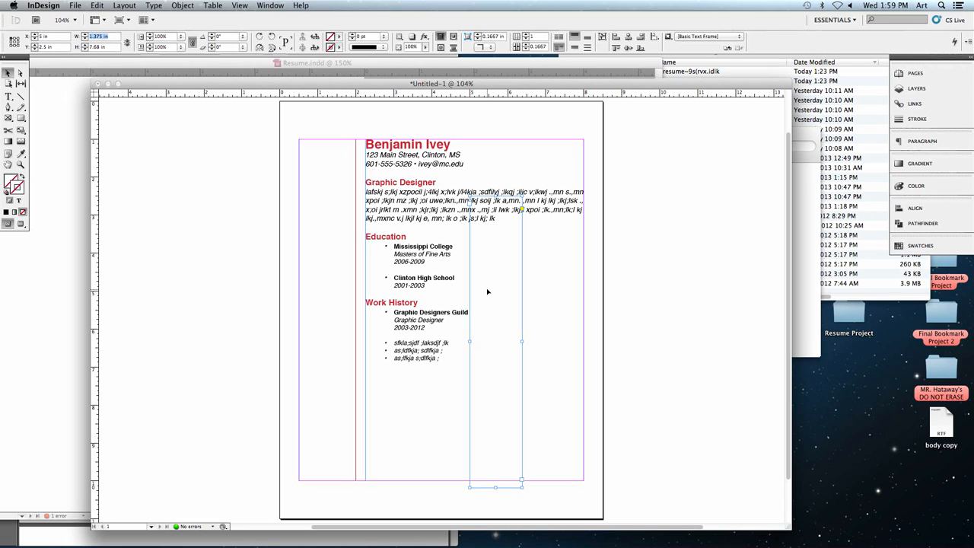
pyautogui.moveTo(488, 291); pyautogui.dragTo(320, 283)
pyautogui.moveTo(316, 283); pyautogui.dragTo(322, 290)
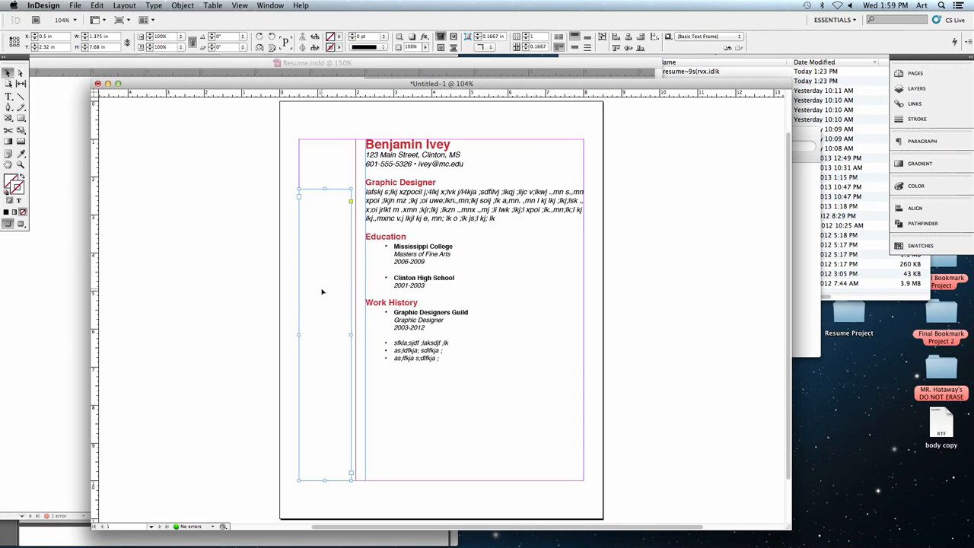
# - Position the narrow column's text frame at X 0.5 in and Y 2.5 in
pyautogui.doubleClick(41, 37)
pyautogui.write('.5')
pyautogui.press('Tab')
pyautogui.write('2.5')
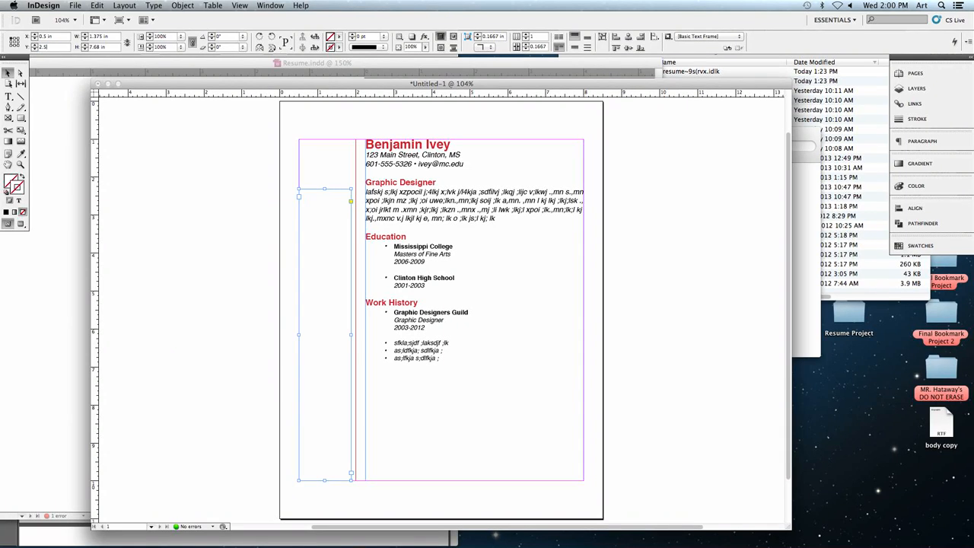
pyautogui.press('Tab')
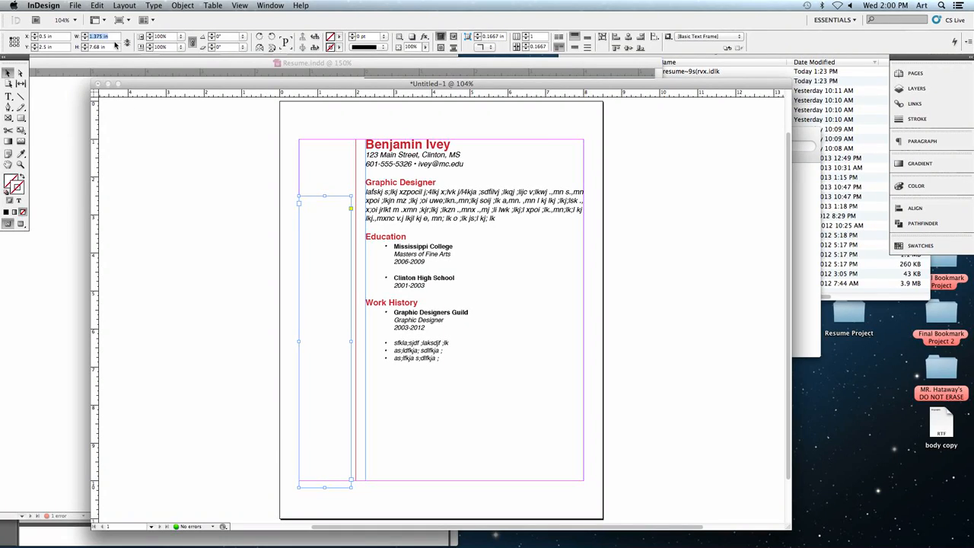
# - Set the narrow column's text frame to 1.25 in wide and 7.5 in high, and deselect it
pyautogui.write('1.1')
pyautogui.press('Tab')
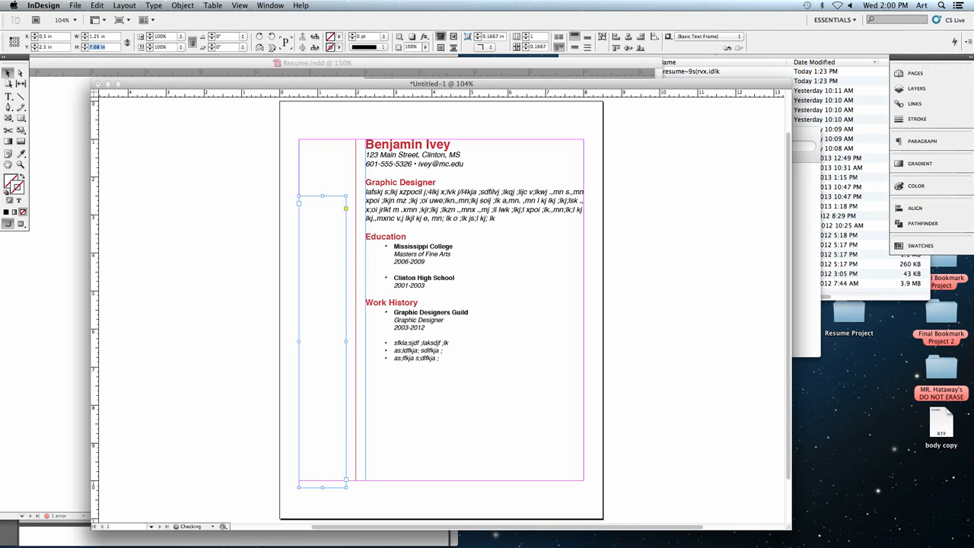
pyautogui.write('7.5')
pyautogui.press('Return')
pyautogui.click(286, 247)
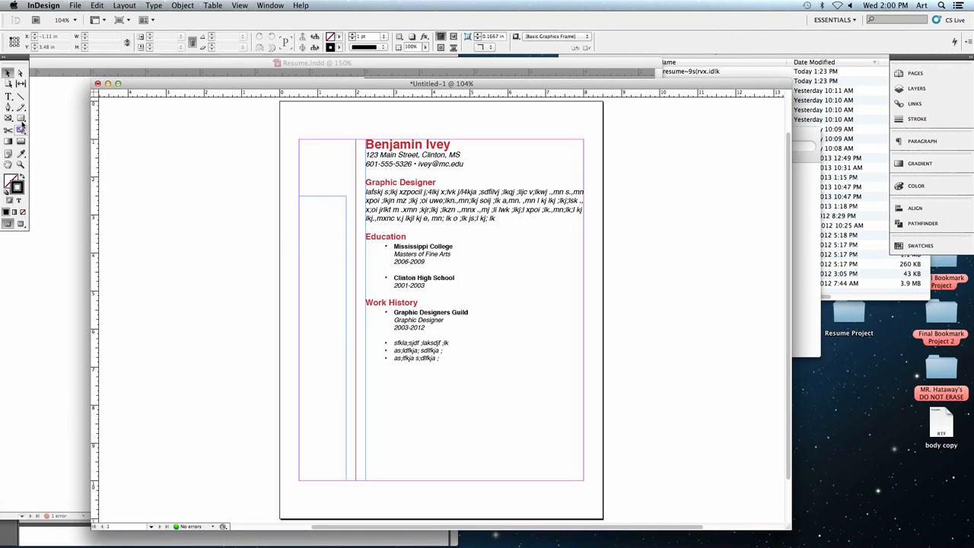
# - Copy the Education heading and paste it into the narrow column's text frame
pyautogui.click(9, 97)
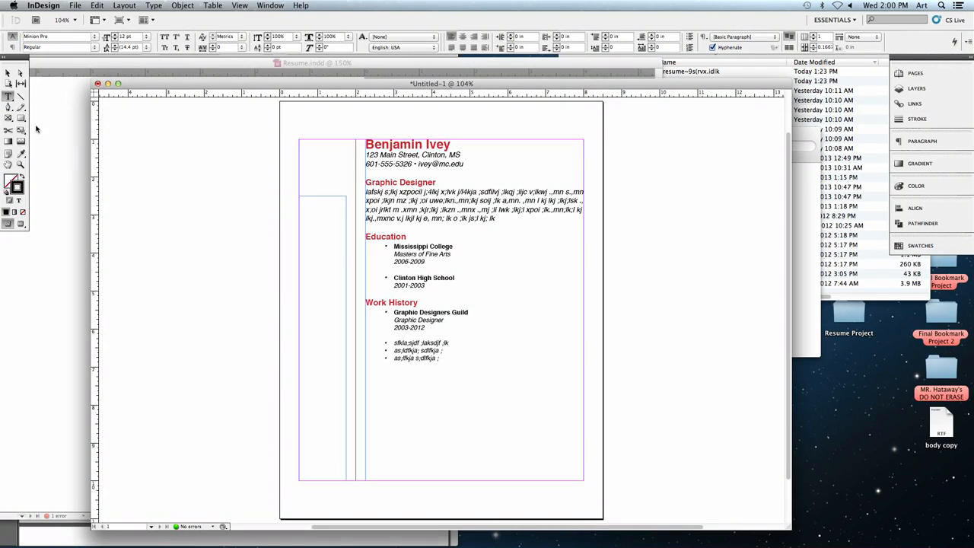
pyautogui.click(379, 240)
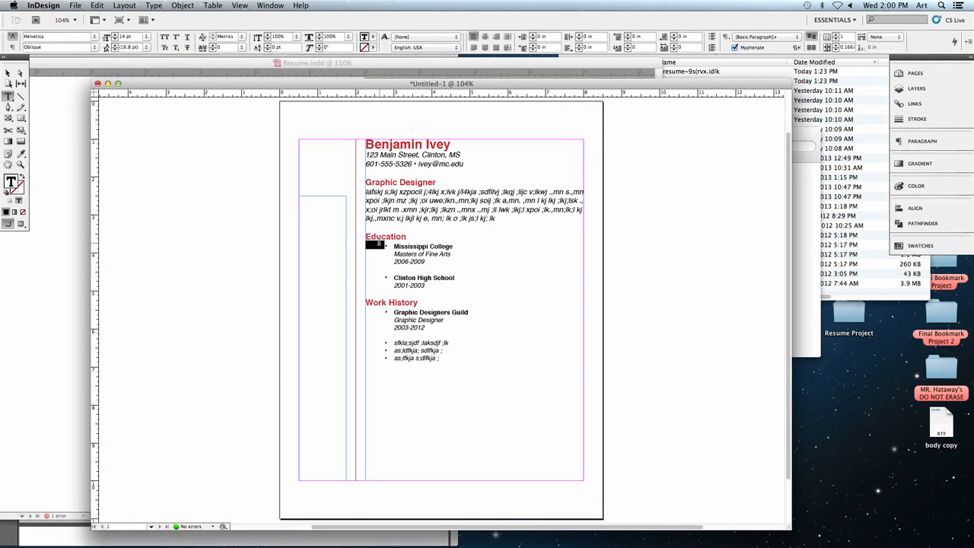
pyautogui.doubleClick(382, 236)
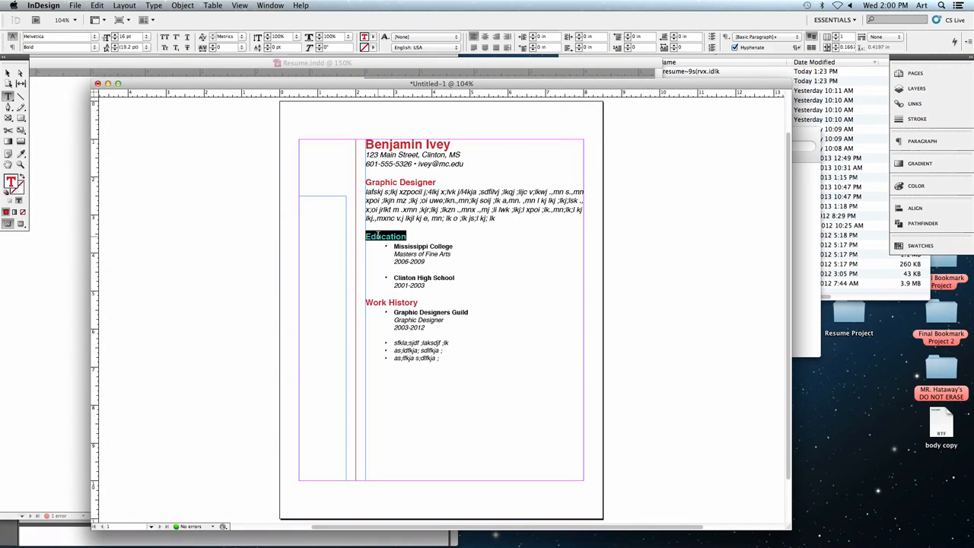
pyautogui.moveTo(366, 237); pyautogui.dragTo(407, 237)
pyautogui.click(379, 241)
pyautogui.doubleClick(378, 238)
pyautogui.click(97, 5)
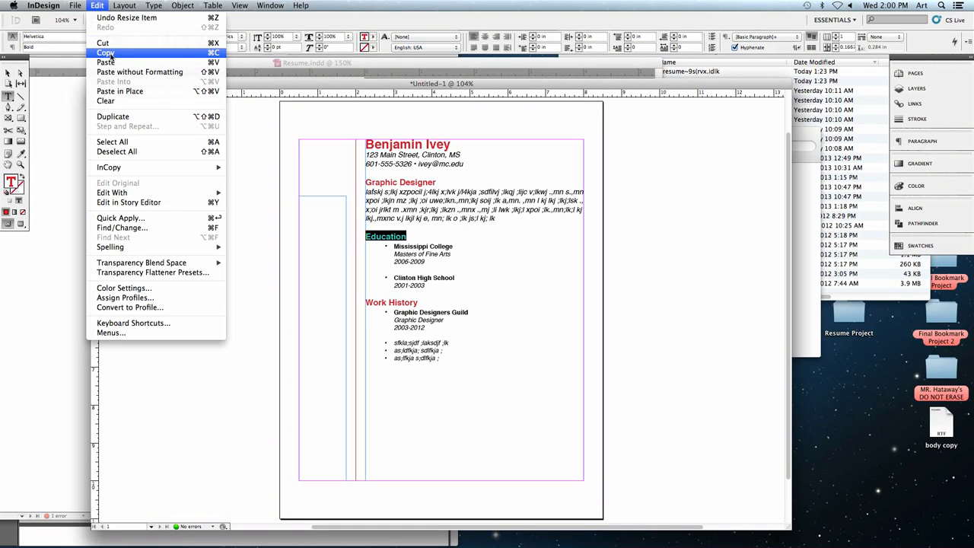
pyautogui.click(109, 55)
pyautogui.click(310, 204)
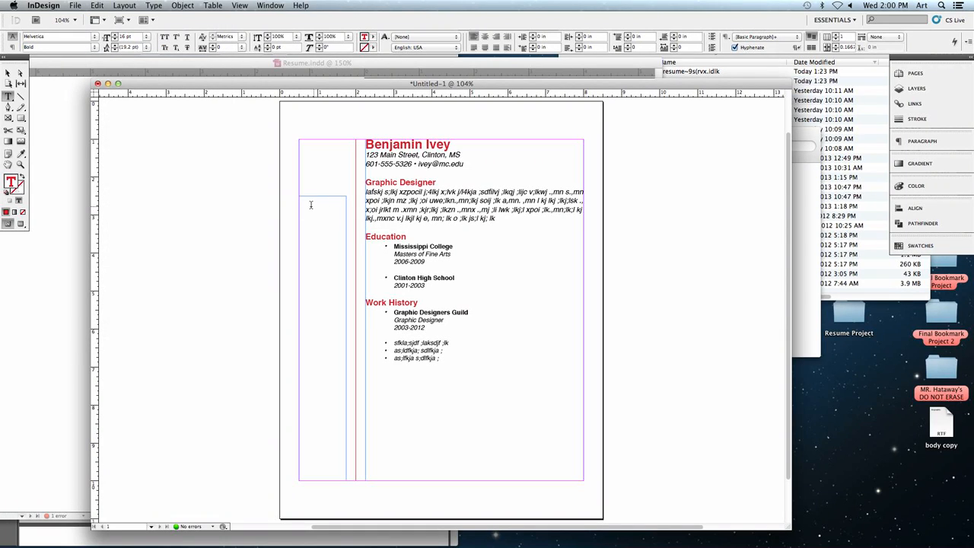
pyautogui.click(97, 6)
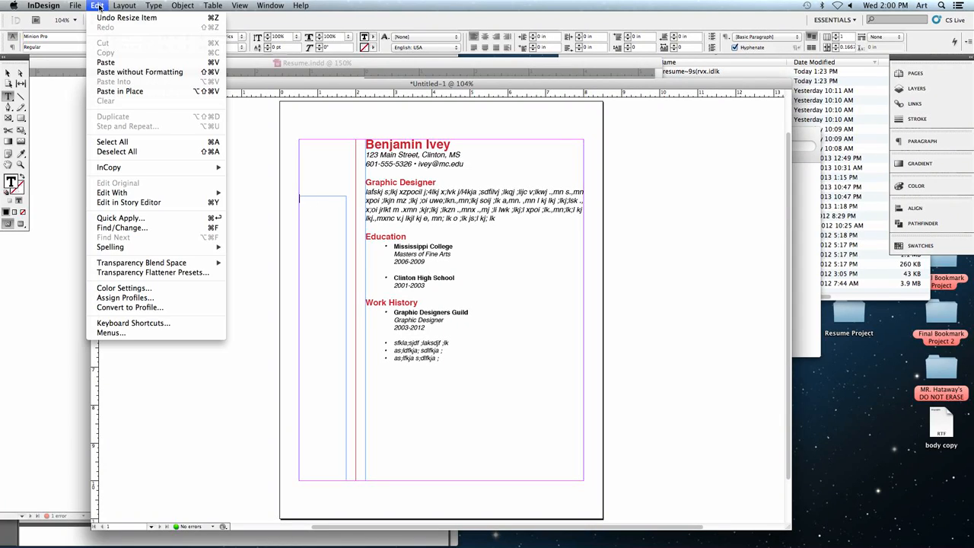
pyautogui.click(105, 63)
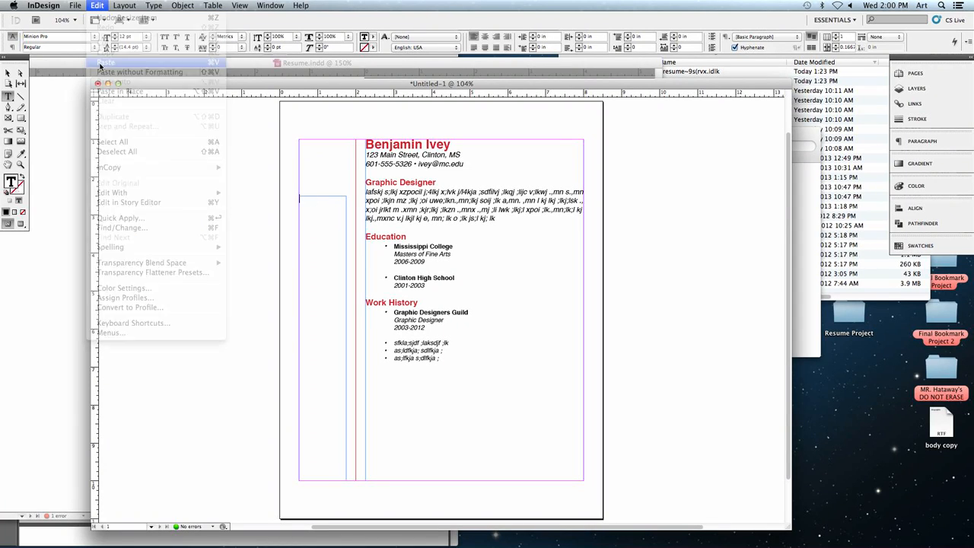
# - Replace the pasted heading with Interests and the placeholder lines asdfasd and asdfa, separated by a blank line, and right-align all of it
pyautogui.press('super+a')
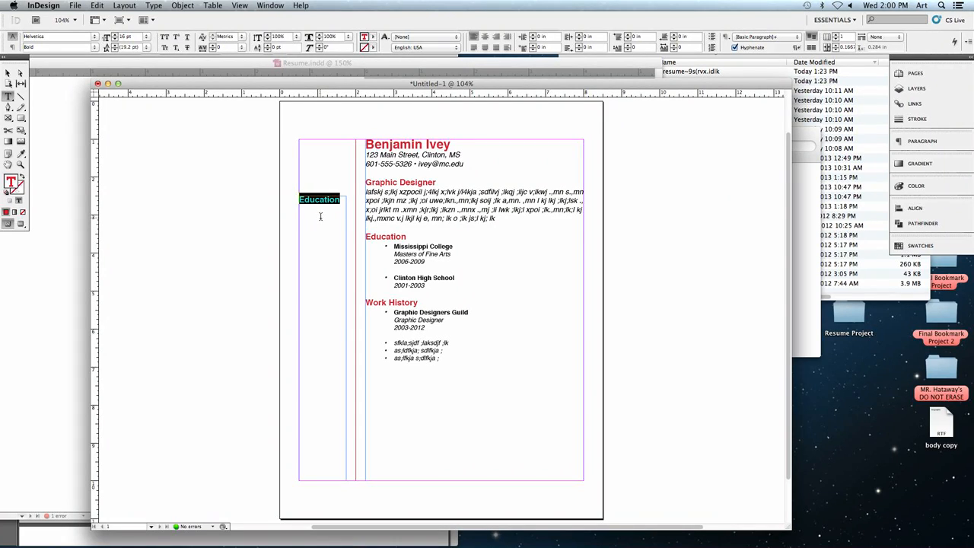
pyautogui.write('Interests')
pyautogui.press('Return')
pyautogui.write('asdfasd')
pyautogui.press('Return')
pyautogui.press('Return')
pyautogui.write('asdfa')
pyautogui.moveTo(320, 230); pyautogui.dragTo(290, 199)
pyautogui.click(495, 41)
# - Set the fill color of the placeholder lines under the Interests heading to Black
pyautogui.moveTo(313, 210); pyautogui.dragTo(349, 232)
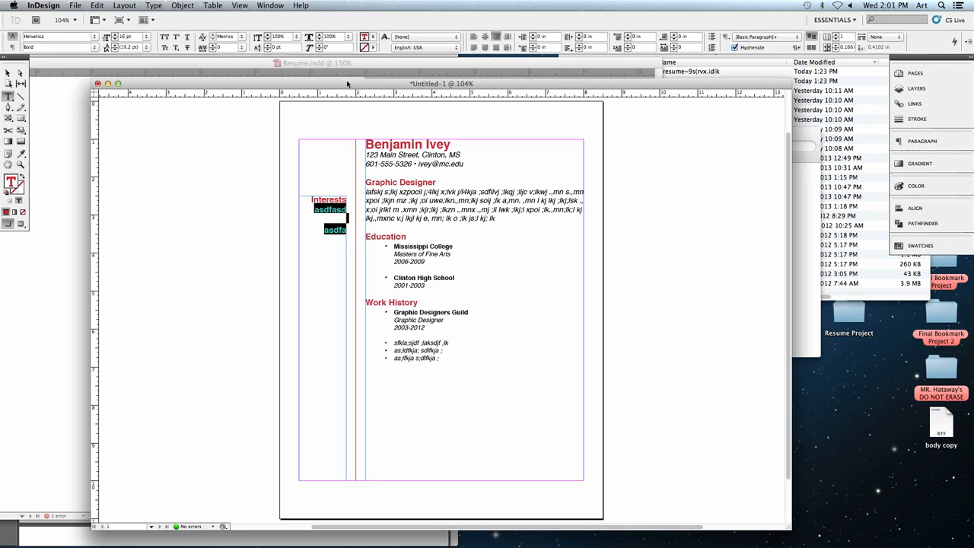
pyautogui.click(373, 37)
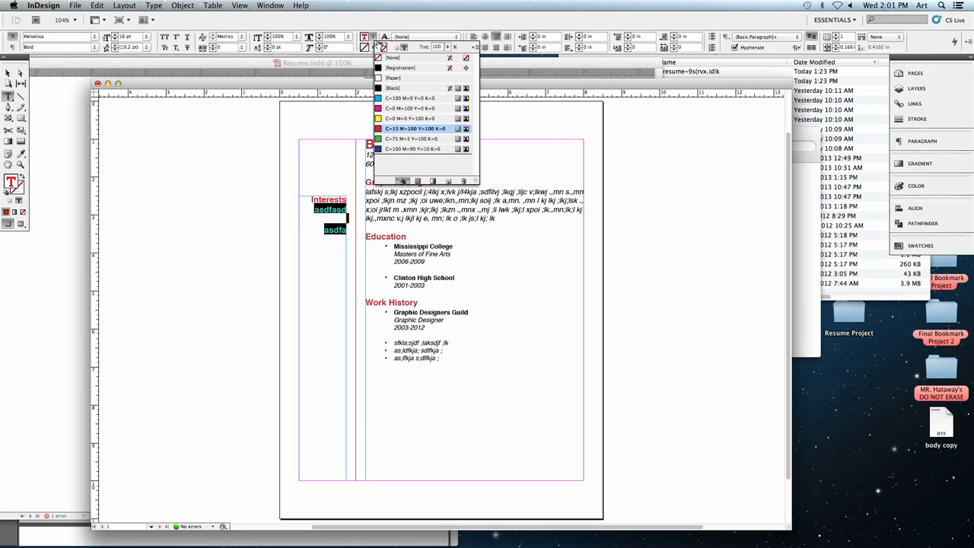
pyautogui.click(392, 87)
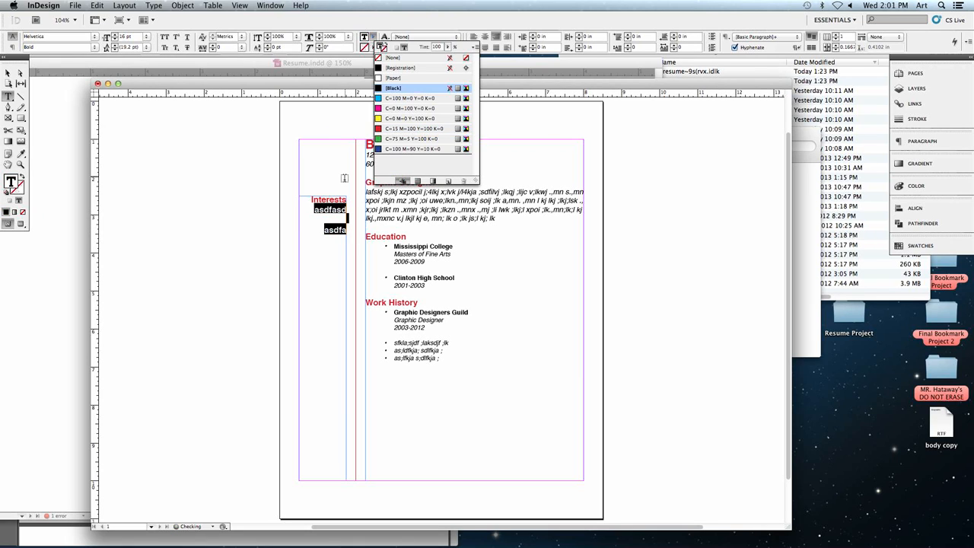
pyautogui.click(327, 216)
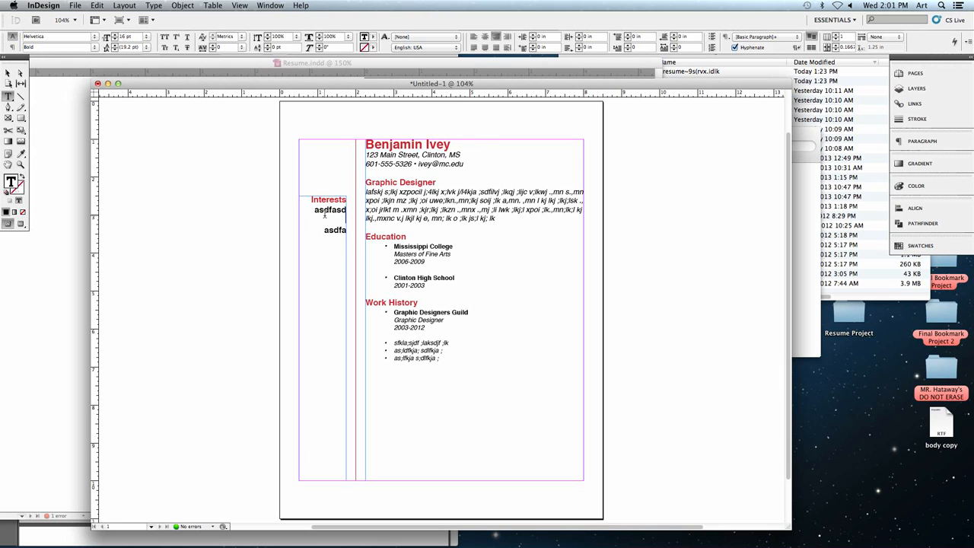
# - Replace the placeholder lines under Interests with Photoshop, Illustrator, Cooking and Woodworking, each on its own line
pyautogui.moveTo(314, 209); pyautogui.dragTo(354, 236)
pyautogui.write('Photoshop ')
pyautogui.write('Illustrator')
pyautogui.press('Return')
pyautogui.write('Cooking')
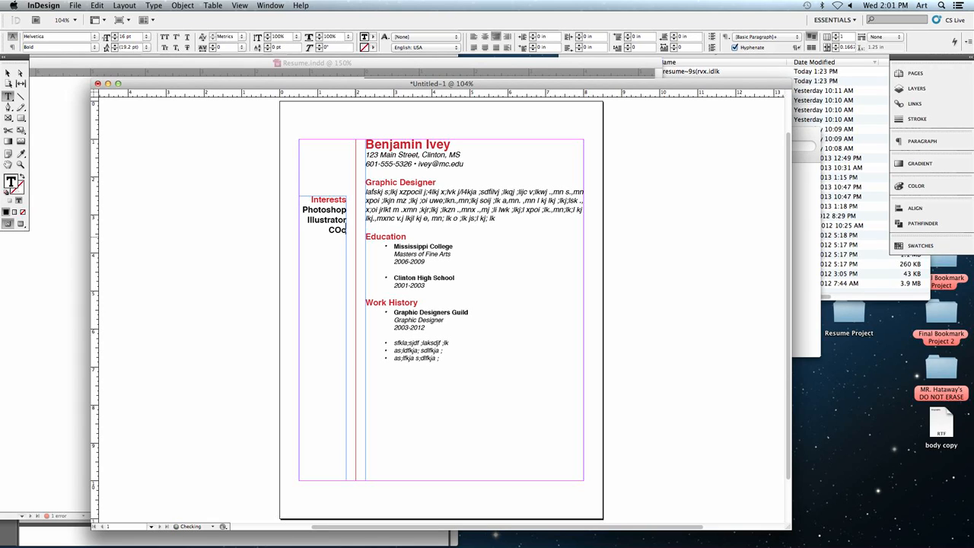
pyautogui.press('Return')
pyautogui.write('Woodworking')
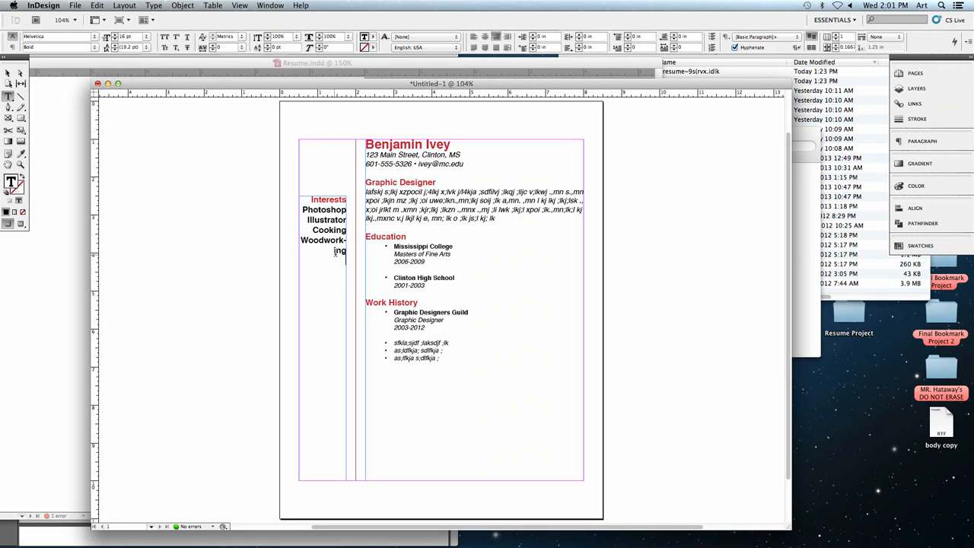
# - Reduce the font size of the four interest entries to 13 pt and deselect the text
pyautogui.moveTo(344, 252); pyautogui.dragTo(301, 210)
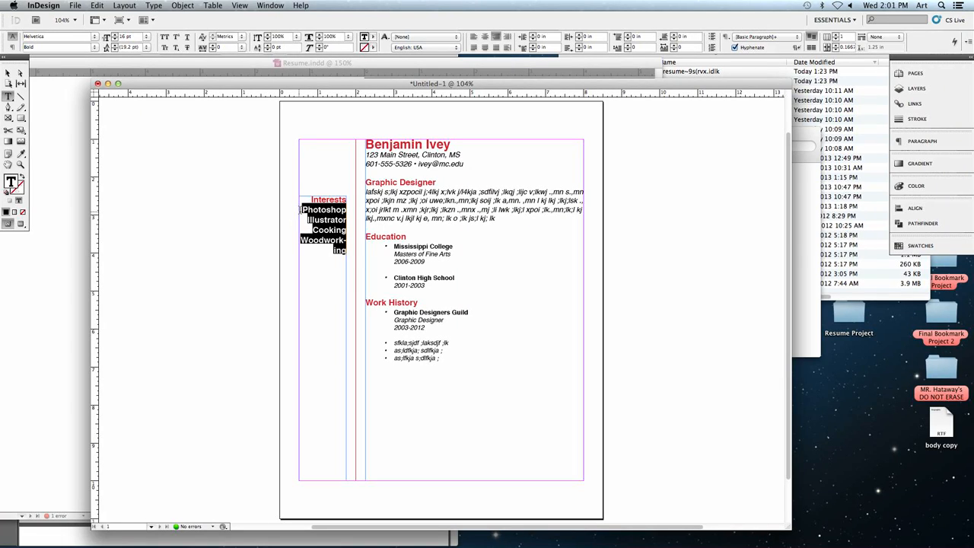
pyautogui.click(114, 40)
pyautogui.click(114, 40)
pyautogui.click(114, 40)
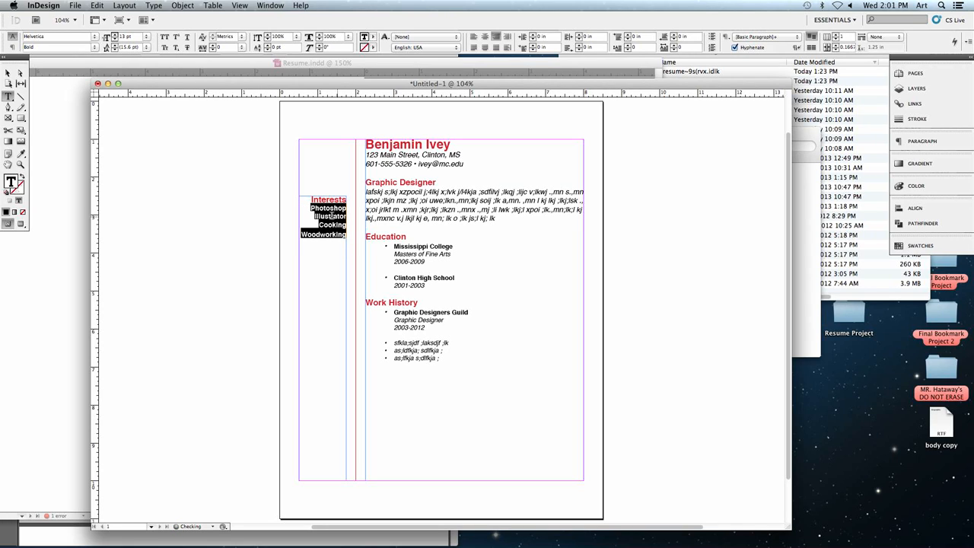
pyautogui.click(337, 259)
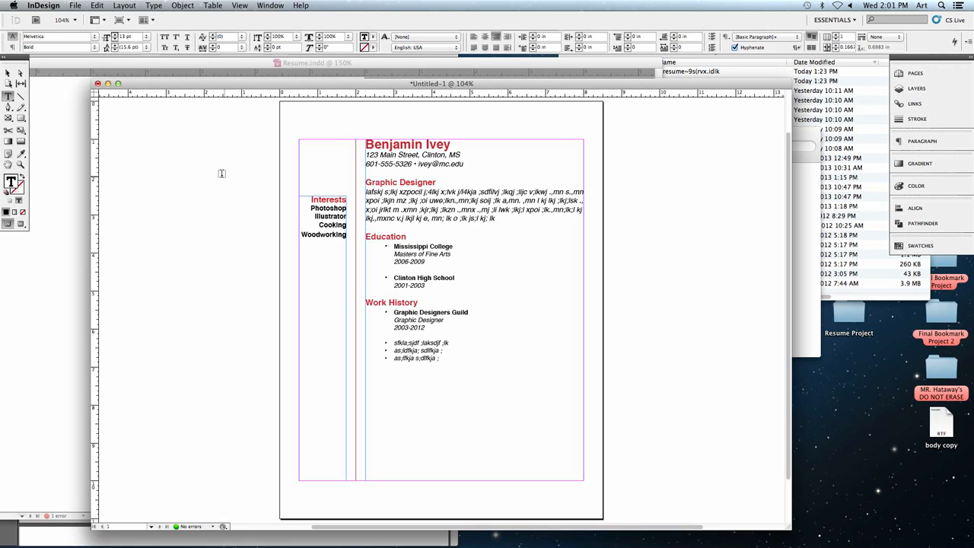
# - Draw a rectangle frame about 1.43 in wide and 1.375 in high above Interests, starting at the margin corner at X 0.5 in, Y 1 in
pyautogui.click(8, 119)
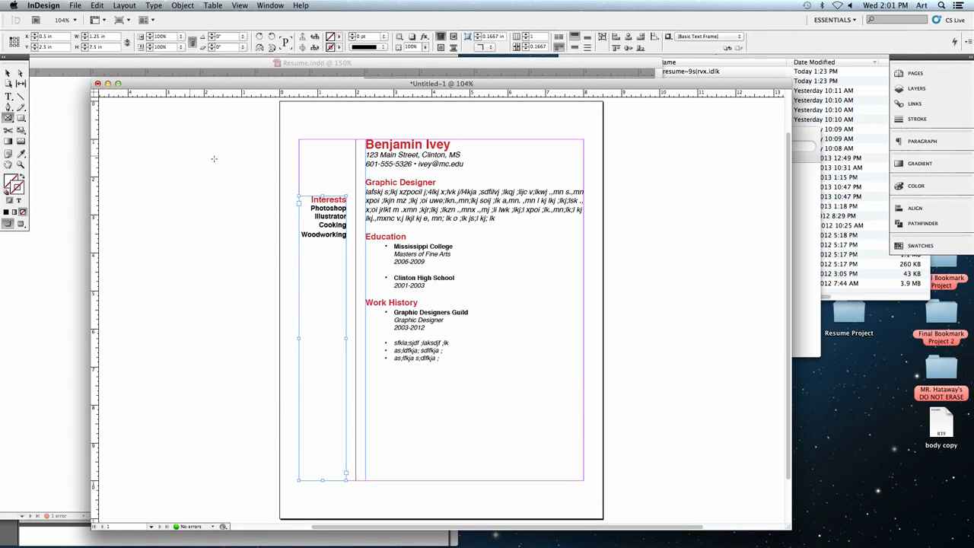
pyautogui.moveTo(299, 140); pyautogui.dragTo(354, 192)
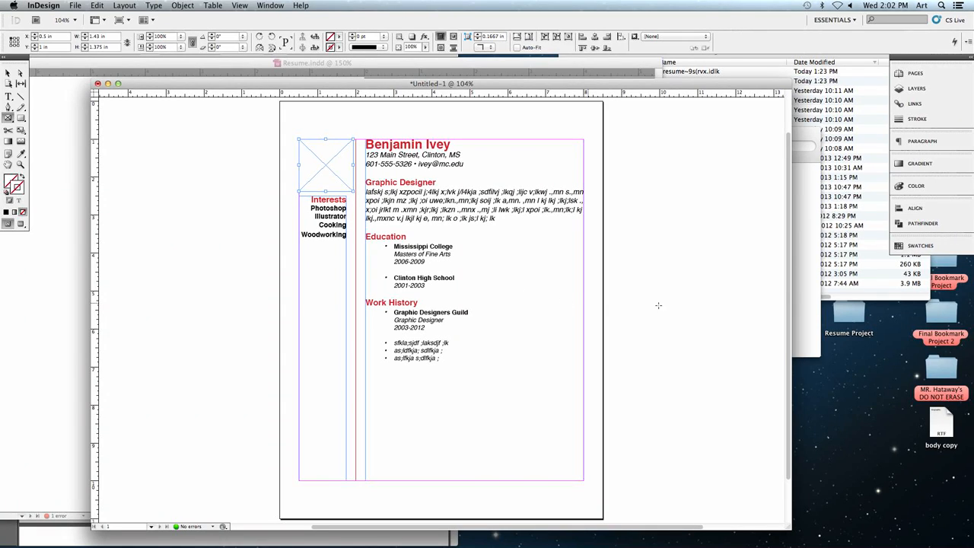
# - Switch to Finder to examine GDIcon.jpg in the Resume Project folder, and return to the InDesign document
pyautogui.click(835, 237)
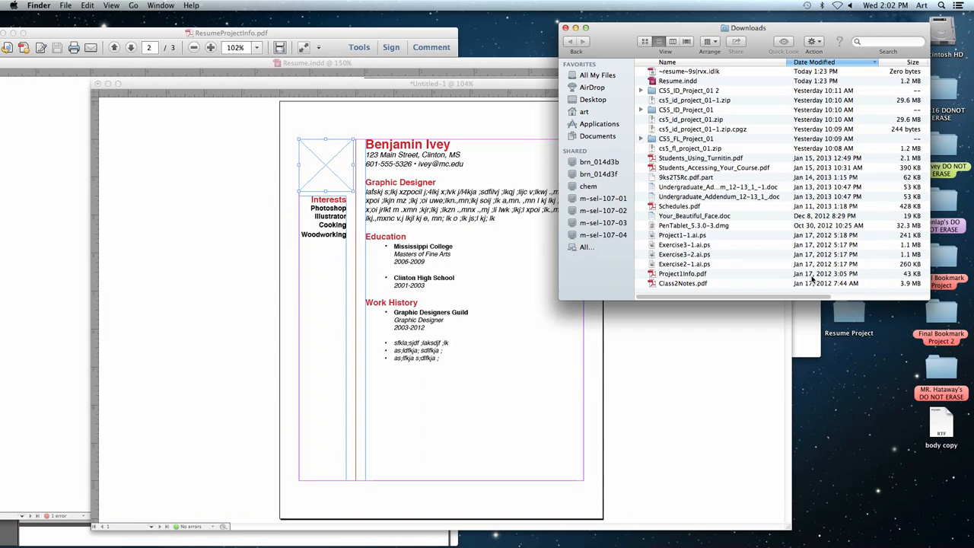
pyautogui.click(805, 312)
pyautogui.click(696, 309)
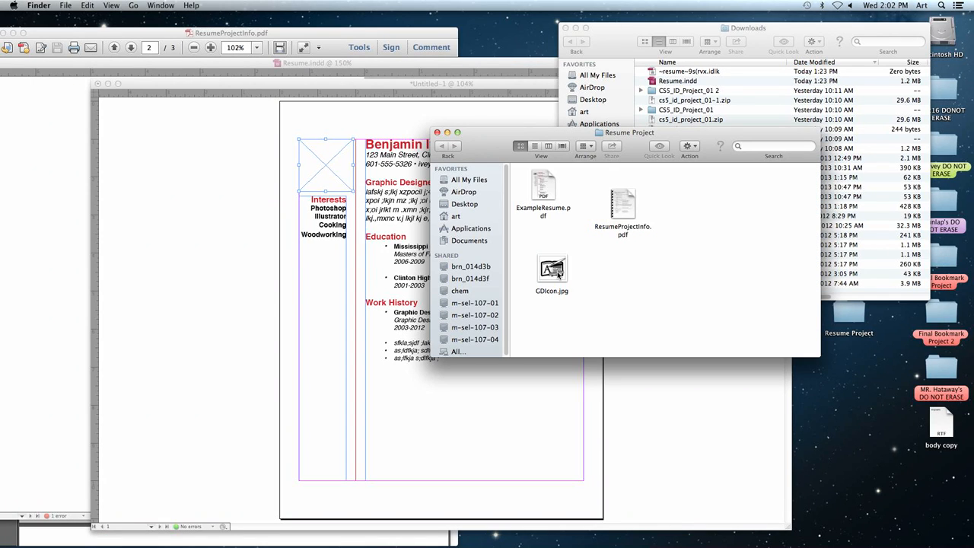
pyautogui.moveTo(558, 274); pyautogui.dragTo(615, 278)
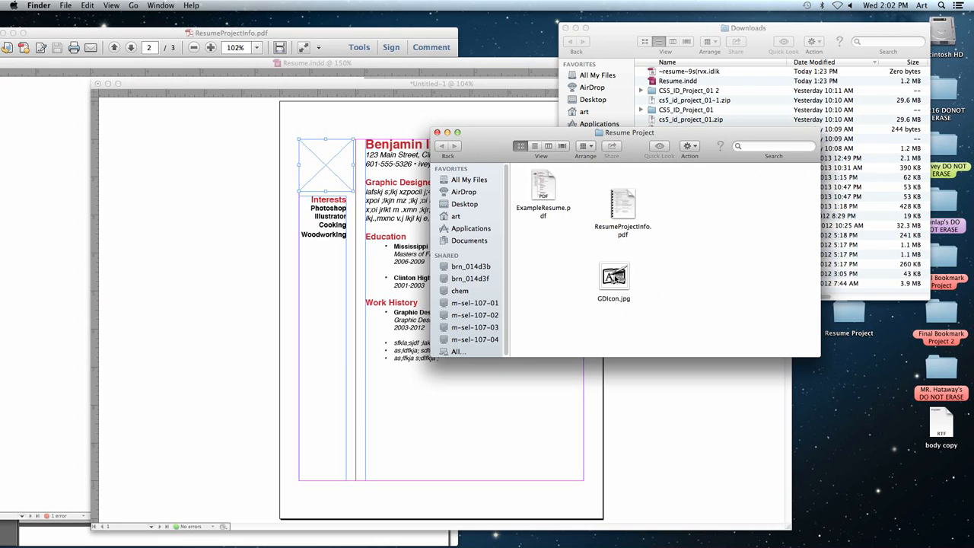
pyautogui.press('space')
pyautogui.press('space')
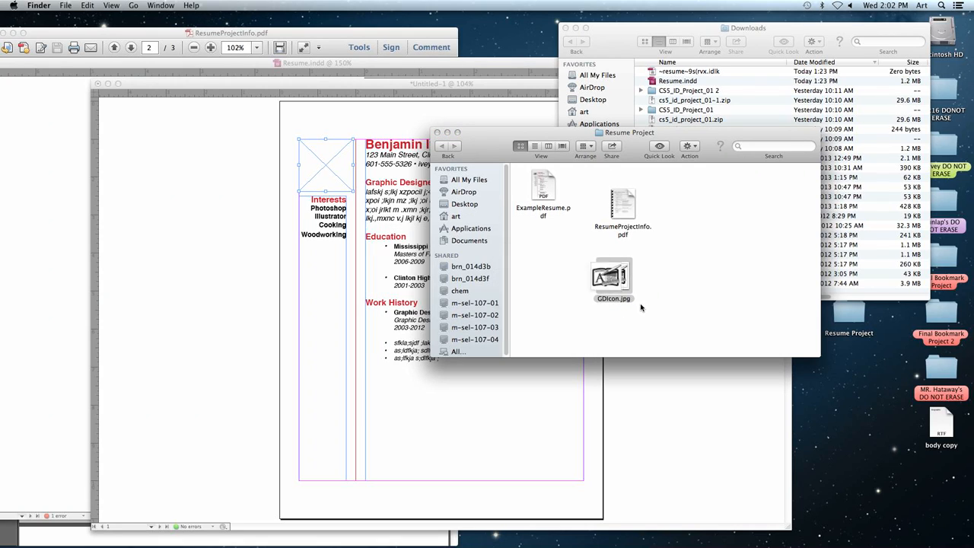
pyautogui.click(663, 309)
pyautogui.click(270, 184)
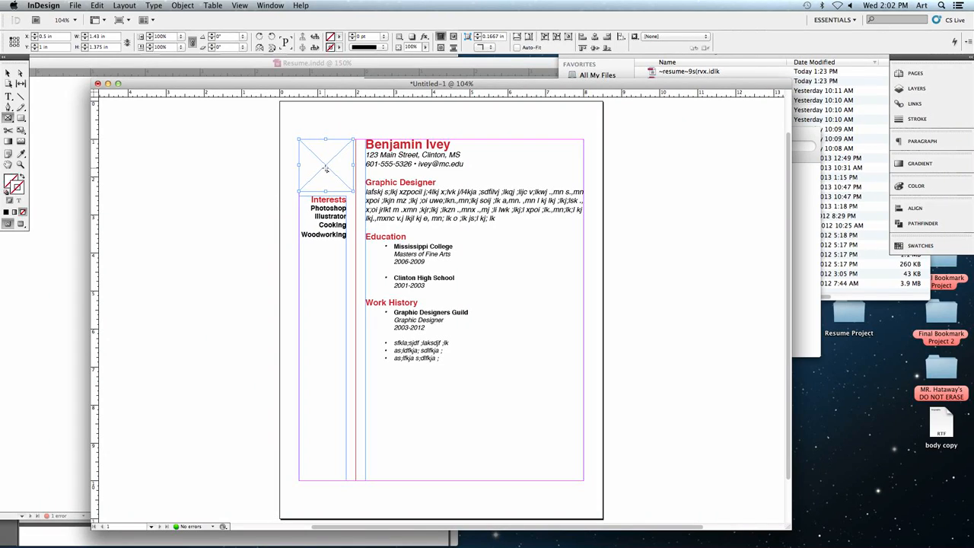
# - Place GDIcon.jpg from the desktop's Resume Project folder into the empty rectangle frame, and deselect it
pyautogui.click(76, 7)
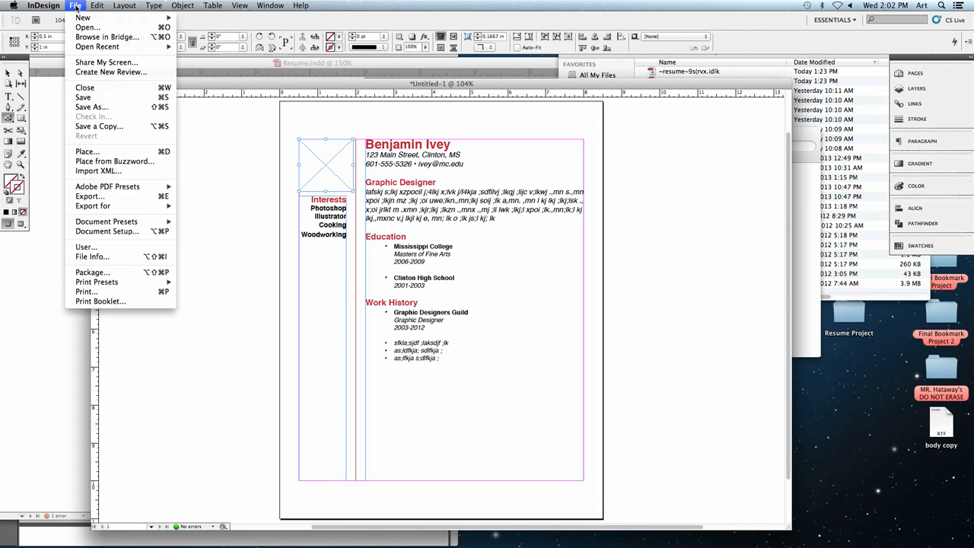
pyautogui.click(163, 156)
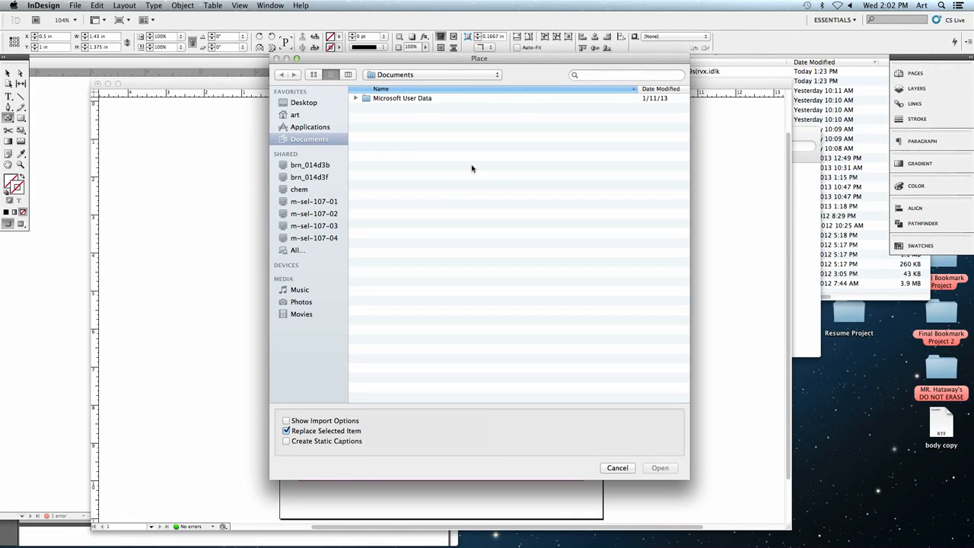
pyautogui.click(297, 102)
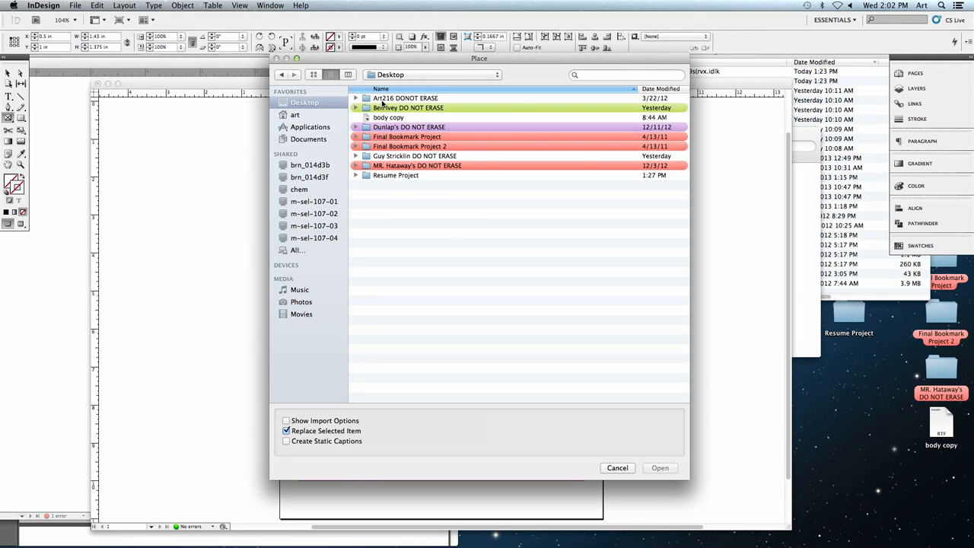
pyautogui.click(384, 177)
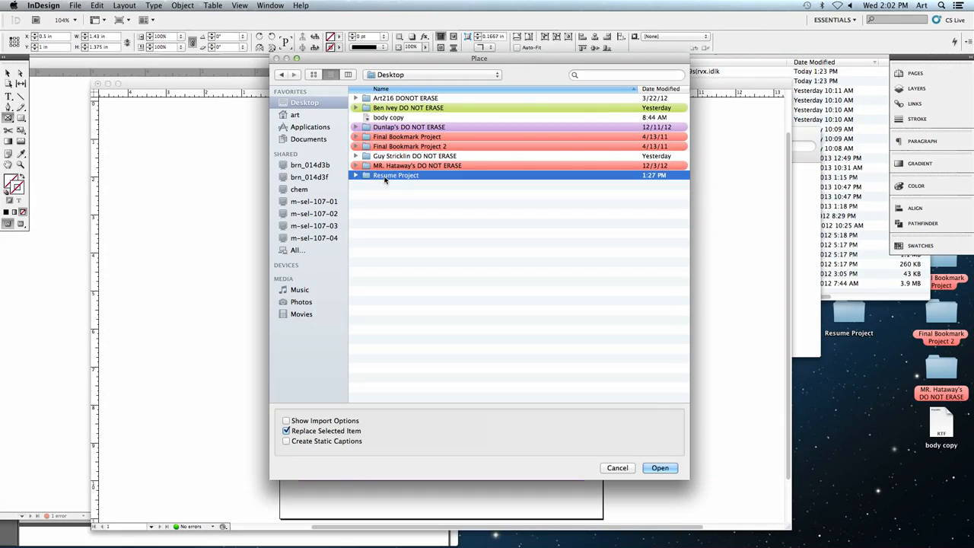
pyautogui.doubleClick(384, 176)
pyautogui.click(377, 108)
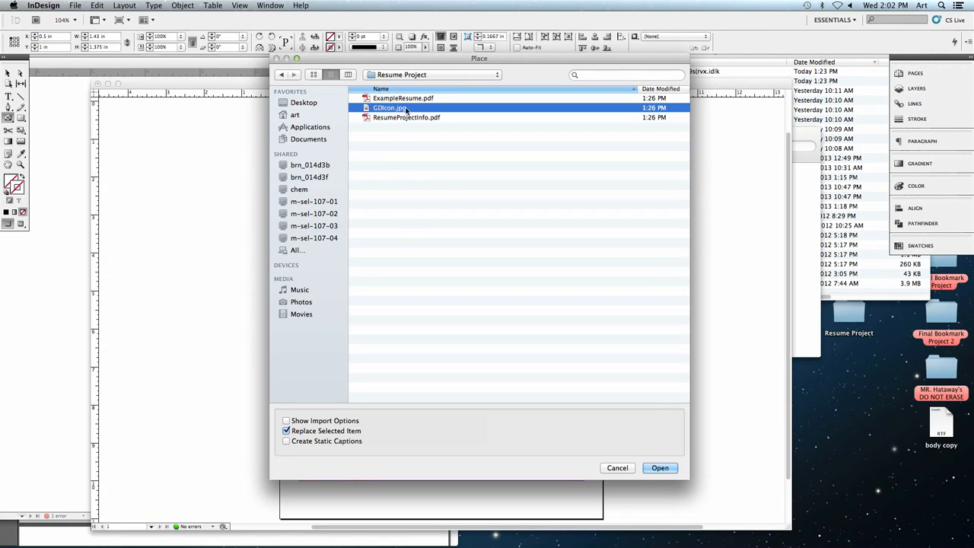
pyautogui.click(654, 467)
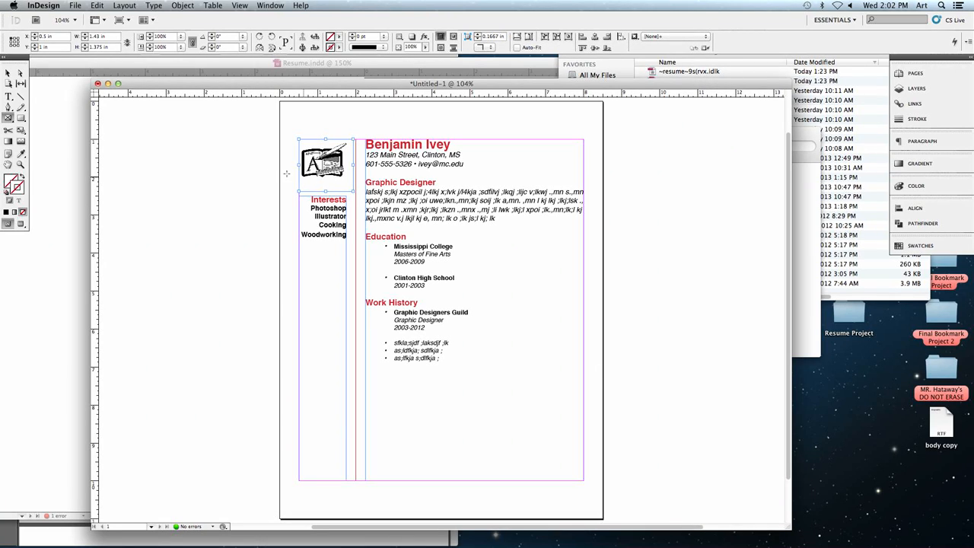
pyautogui.click(6, 74)
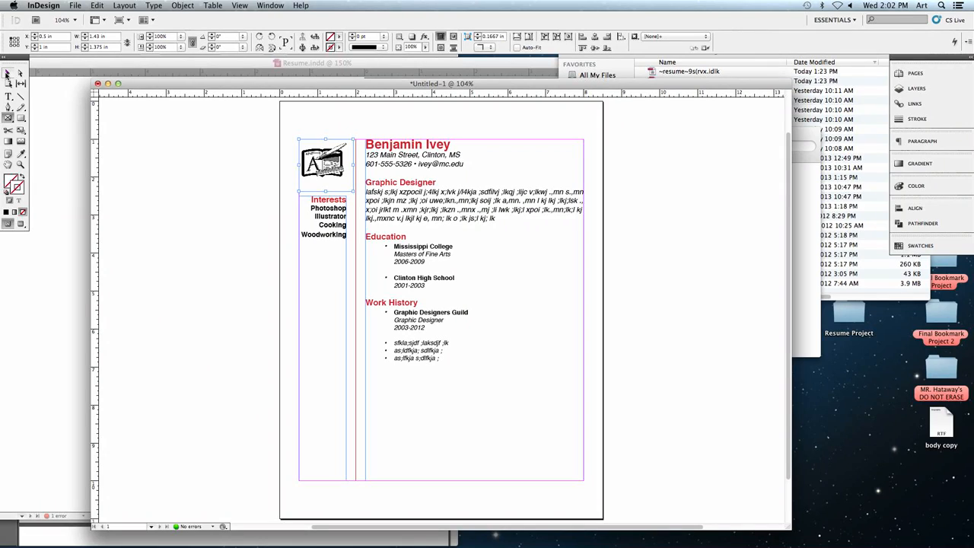
pyautogui.click(192, 176)
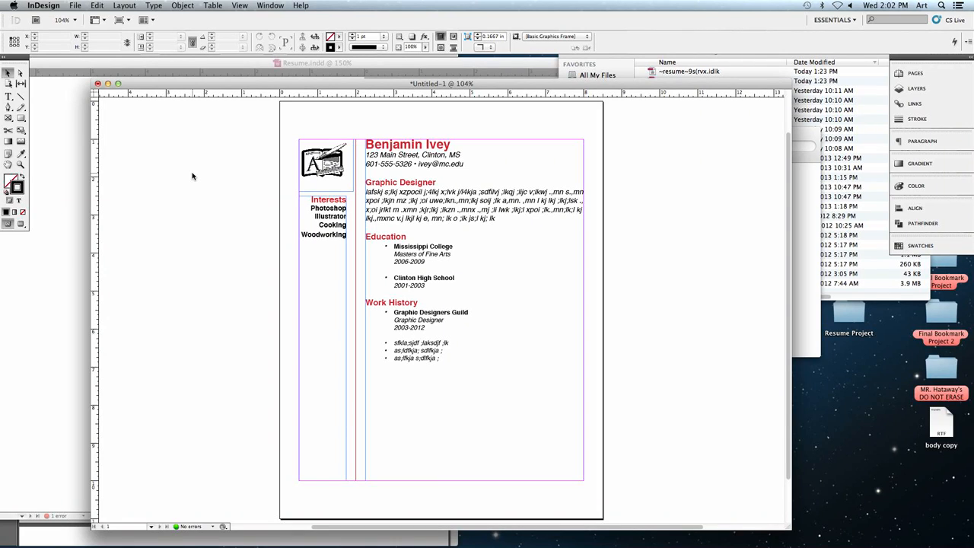
# - Select the Phaser 8560N printer in the résumé's print settings, and cancel printing
pyautogui.hscroll(-2, 192, 177)
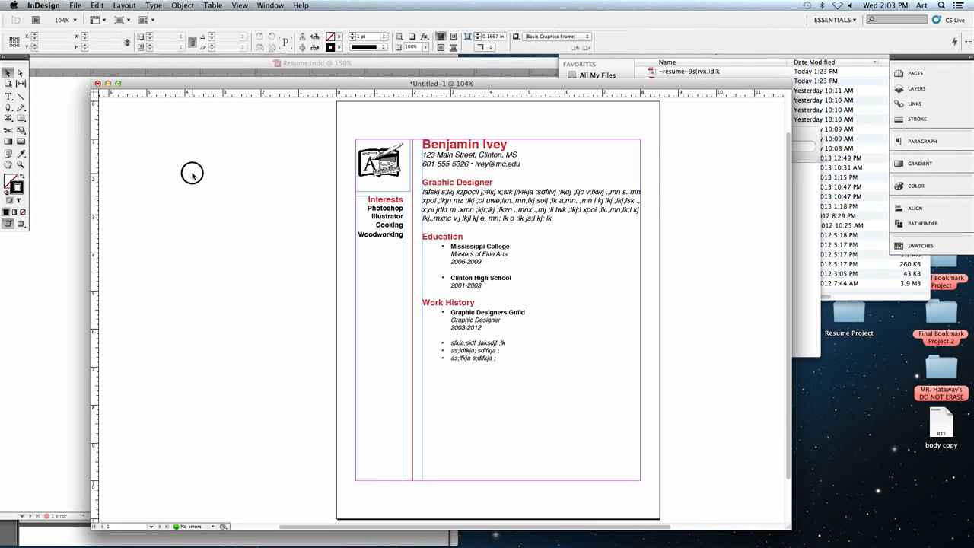
pyautogui.click(76, 6)
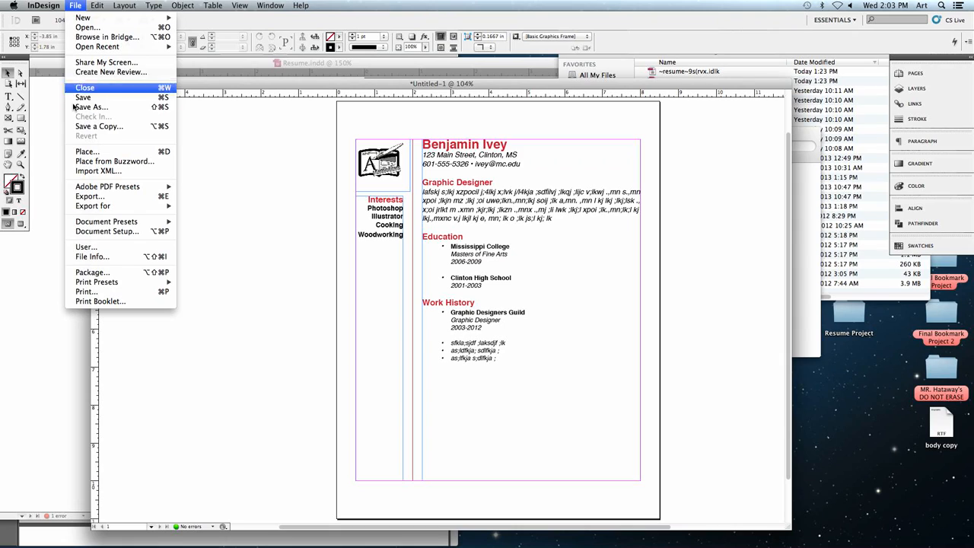
pyautogui.click(86, 291)
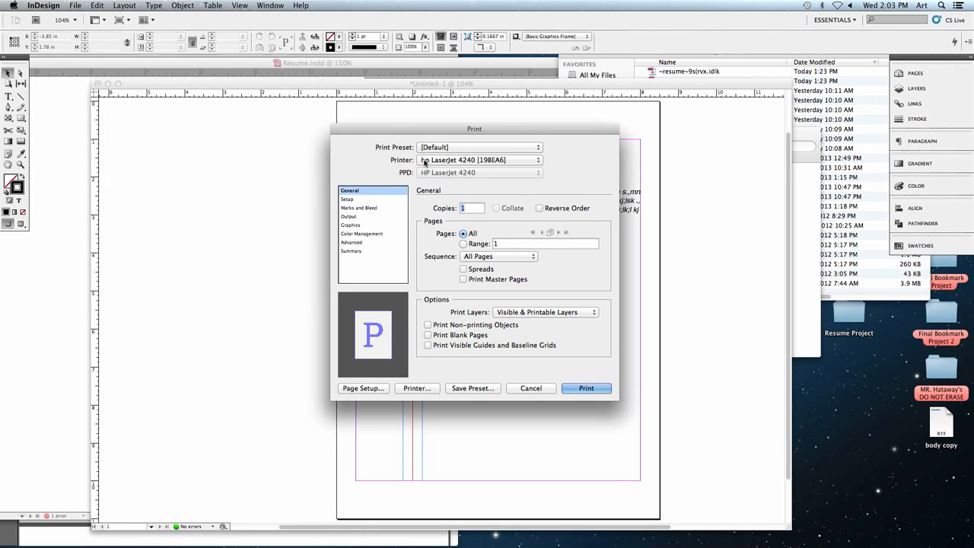
pyautogui.click(436, 161)
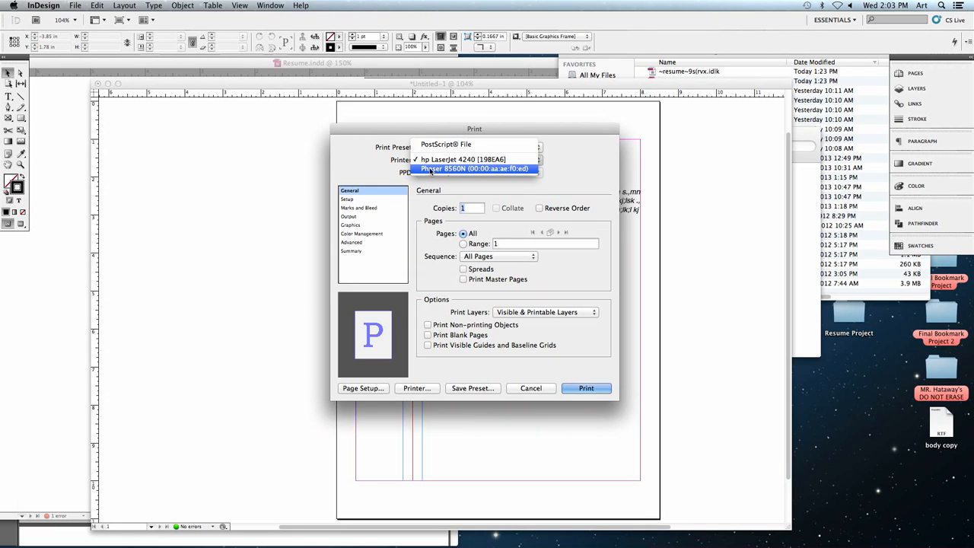
pyautogui.click(454, 171)
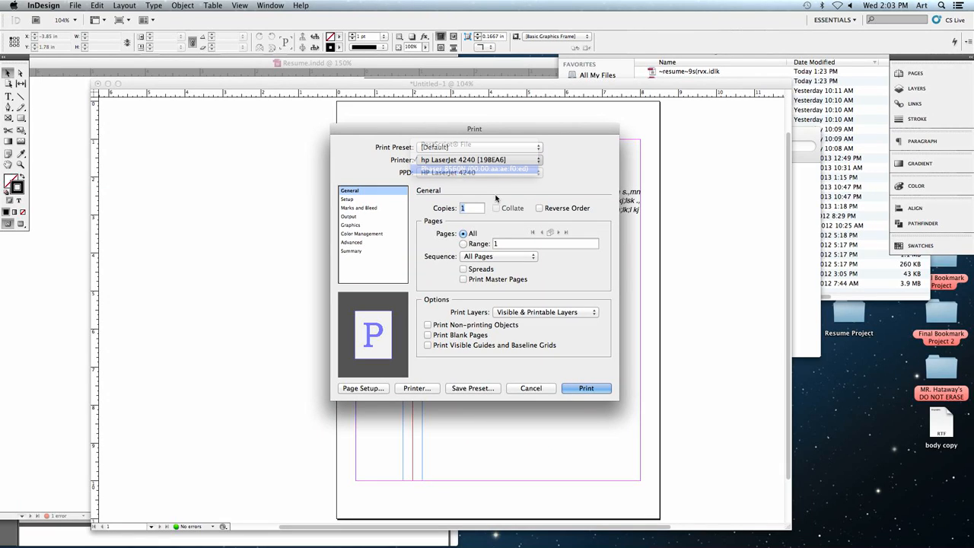
pyautogui.click(535, 391)
# - Preview the résumé with guides and frame edges hidden, and show both again
pyautogui.moveTo(666, 335); pyautogui.dragTo(621, 336)
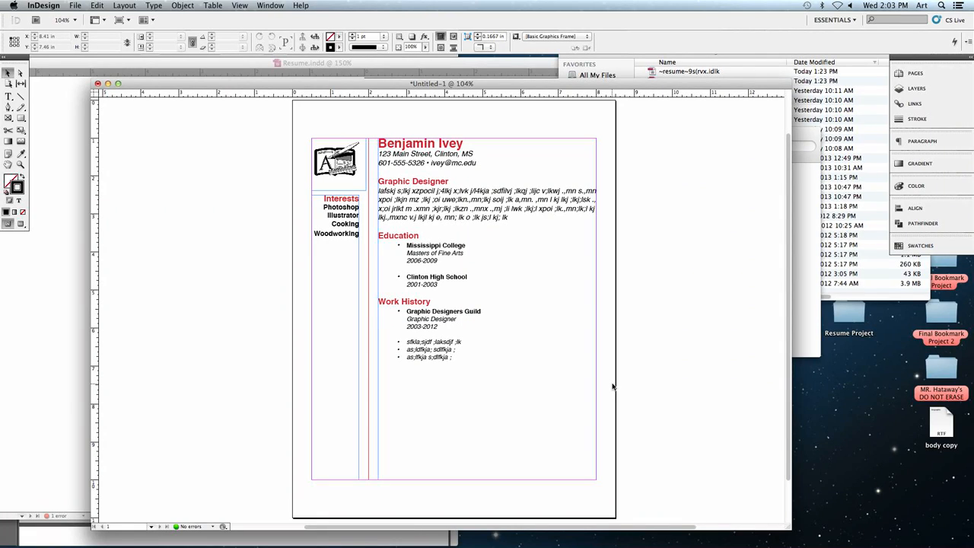
pyautogui.press('super+semicolon')
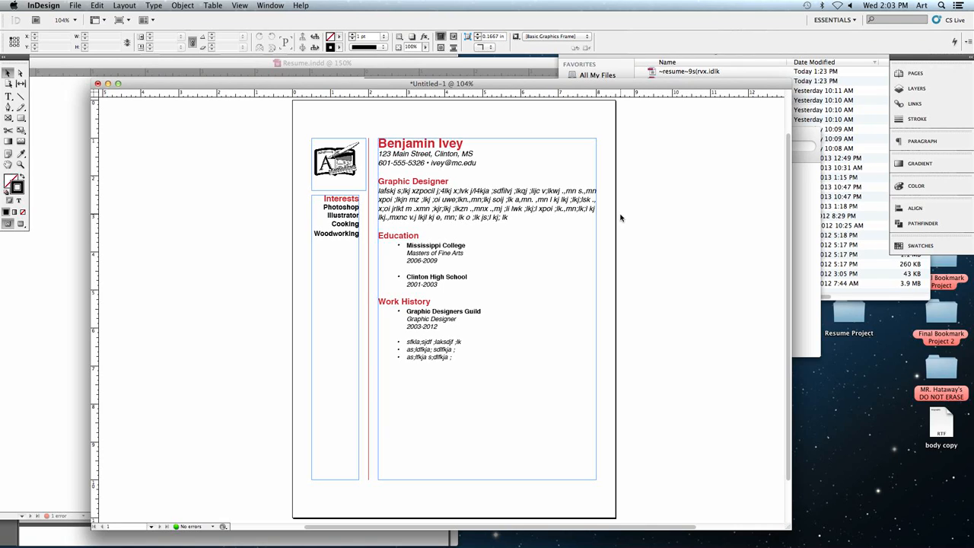
pyautogui.press('ctrl+super+h')
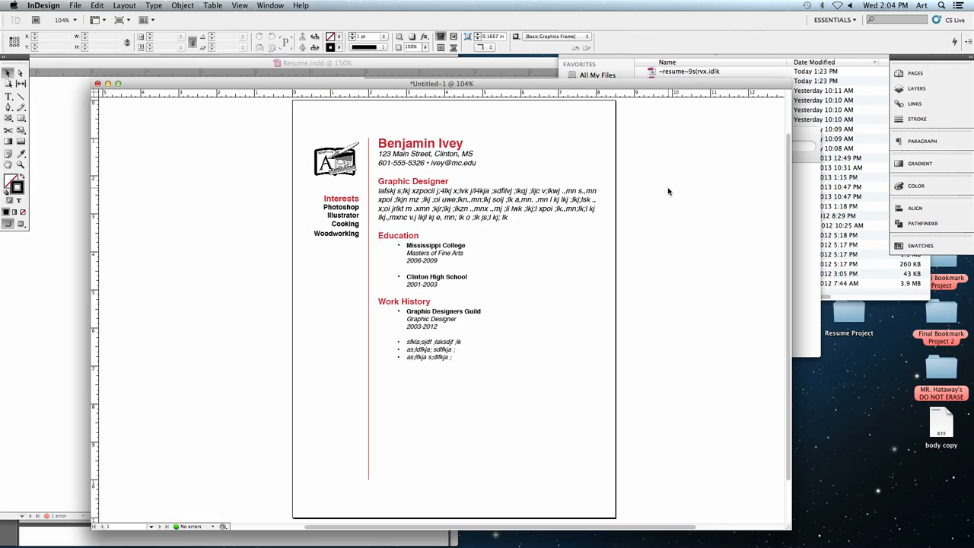
pyautogui.press('ctrl+super+h')
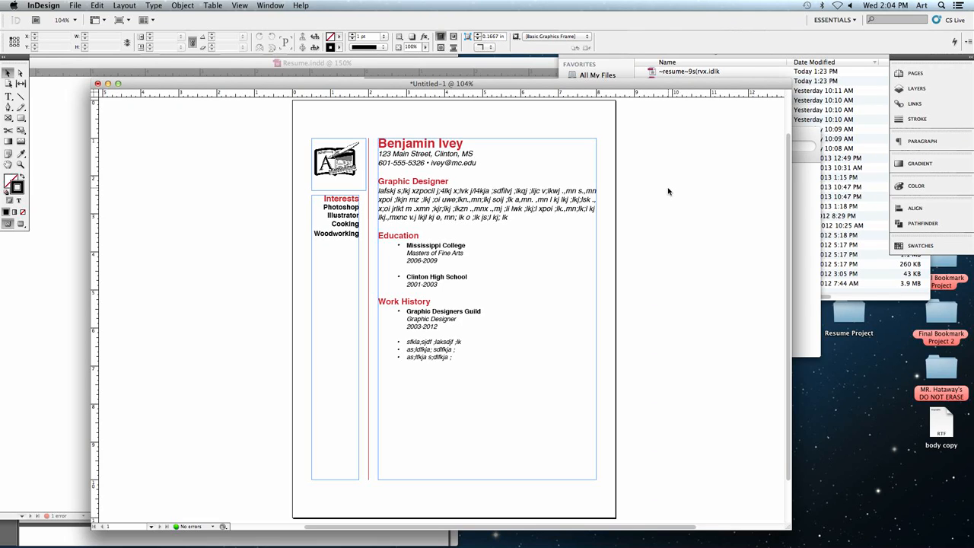
pyautogui.press('super+semicolon')
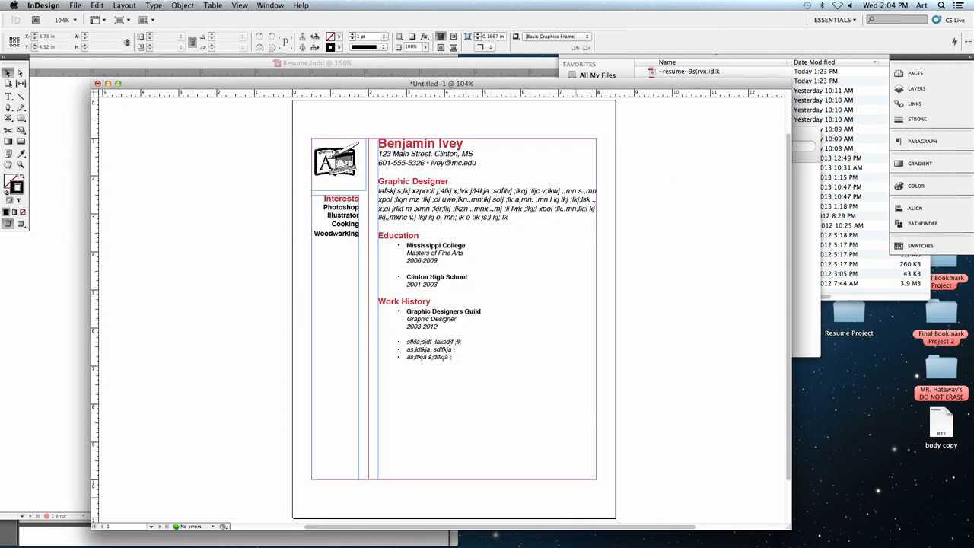
# - Switch to Remote Desktop, observe the screen of Mac Lab 19's iMac, and close the observation window
pyautogui.moveTo(523, 533)
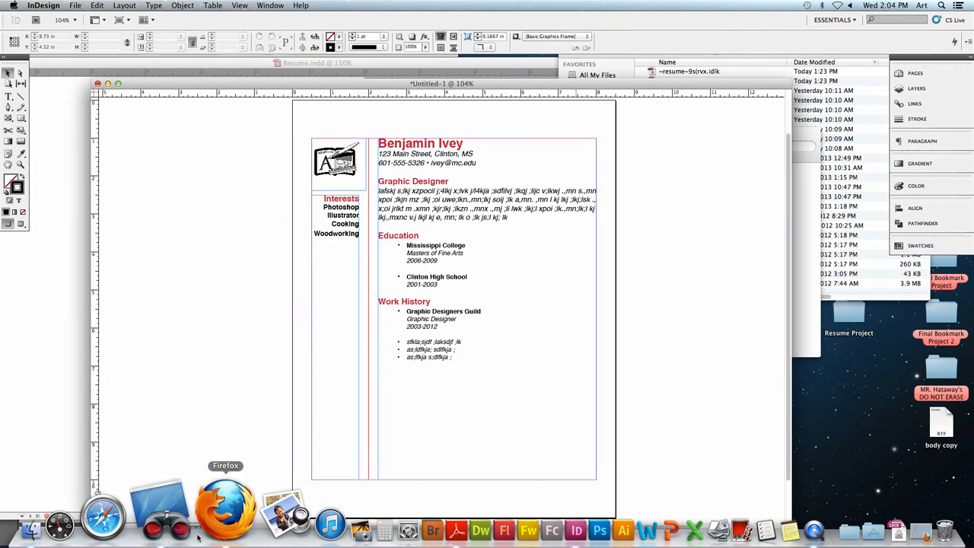
pyautogui.click(190, 532)
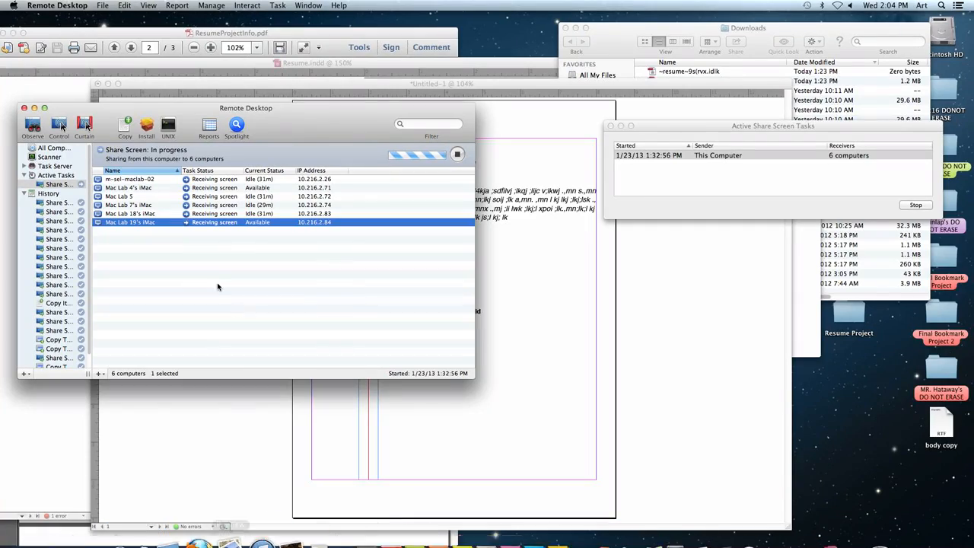
pyautogui.click(33, 125)
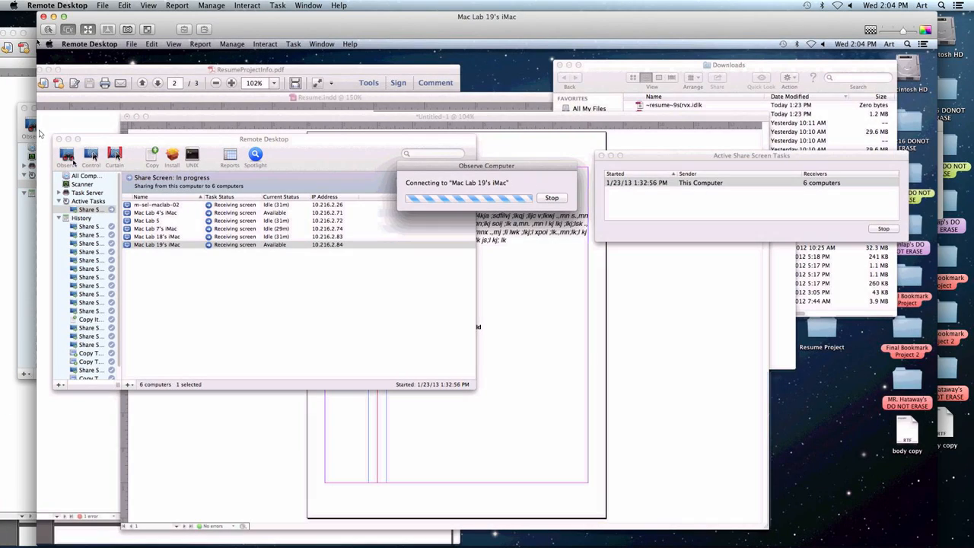
pyautogui.click(106, 28)
pyautogui.click(293, 177)
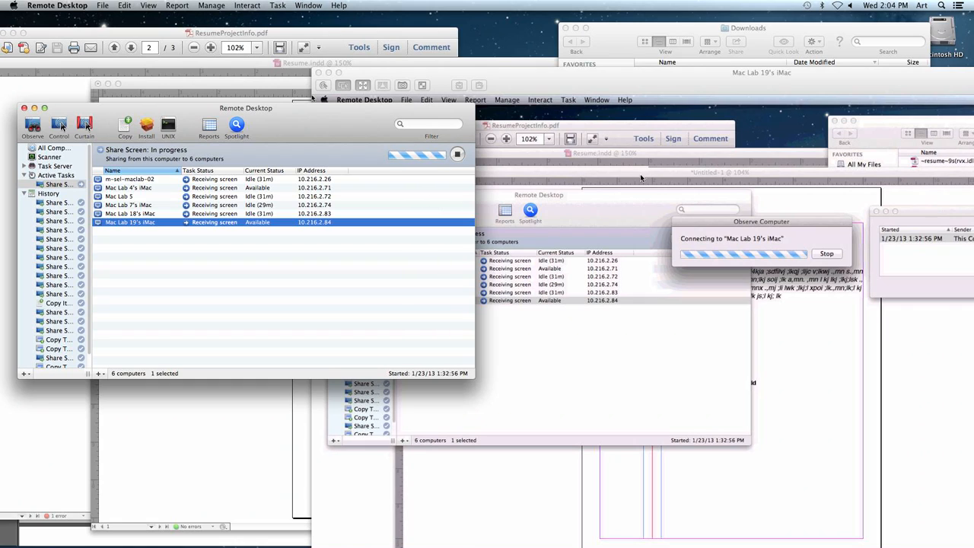
pyautogui.click(328, 73)
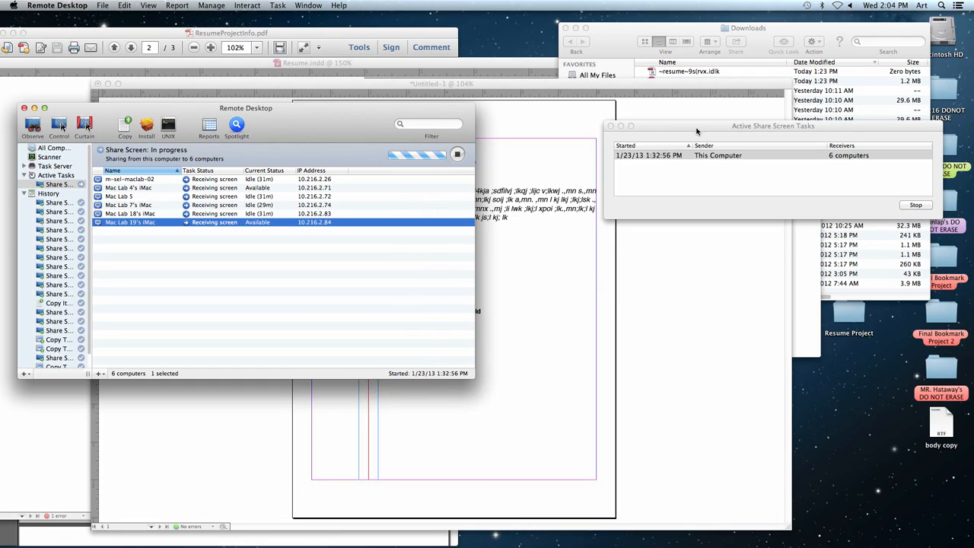
# - Stop the active task that shares this computer's screen with the lab computers
pyautogui.click(697, 130)
pyautogui.click(921, 206)
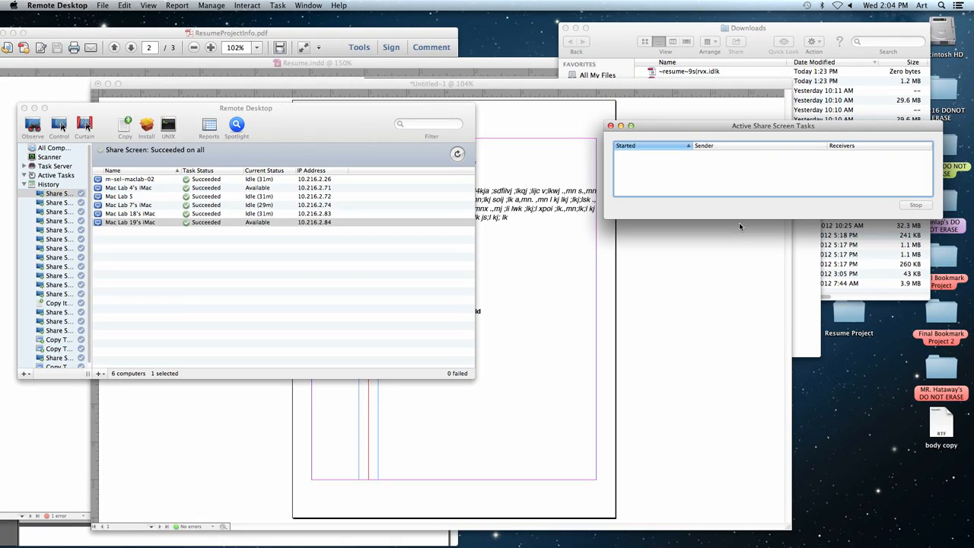
pyautogui.moveTo(833, 533)
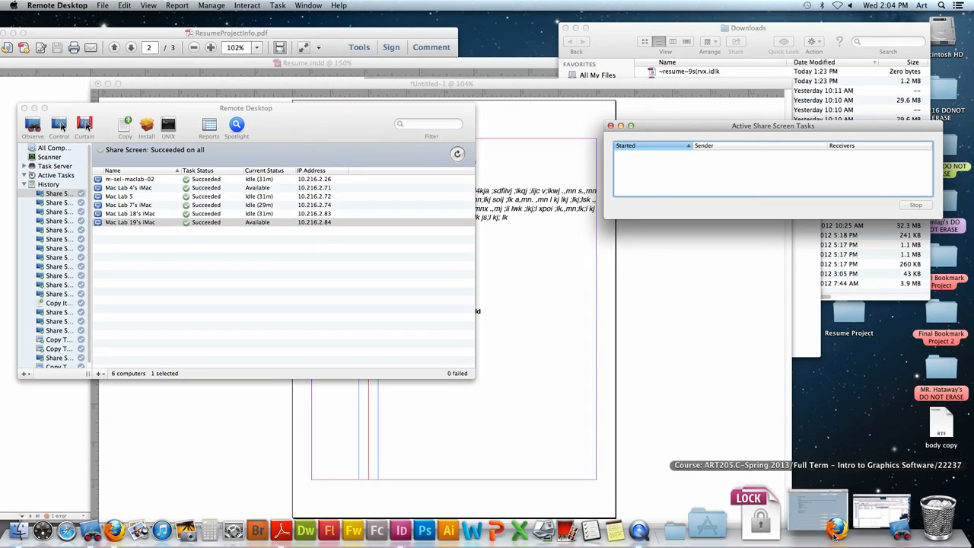